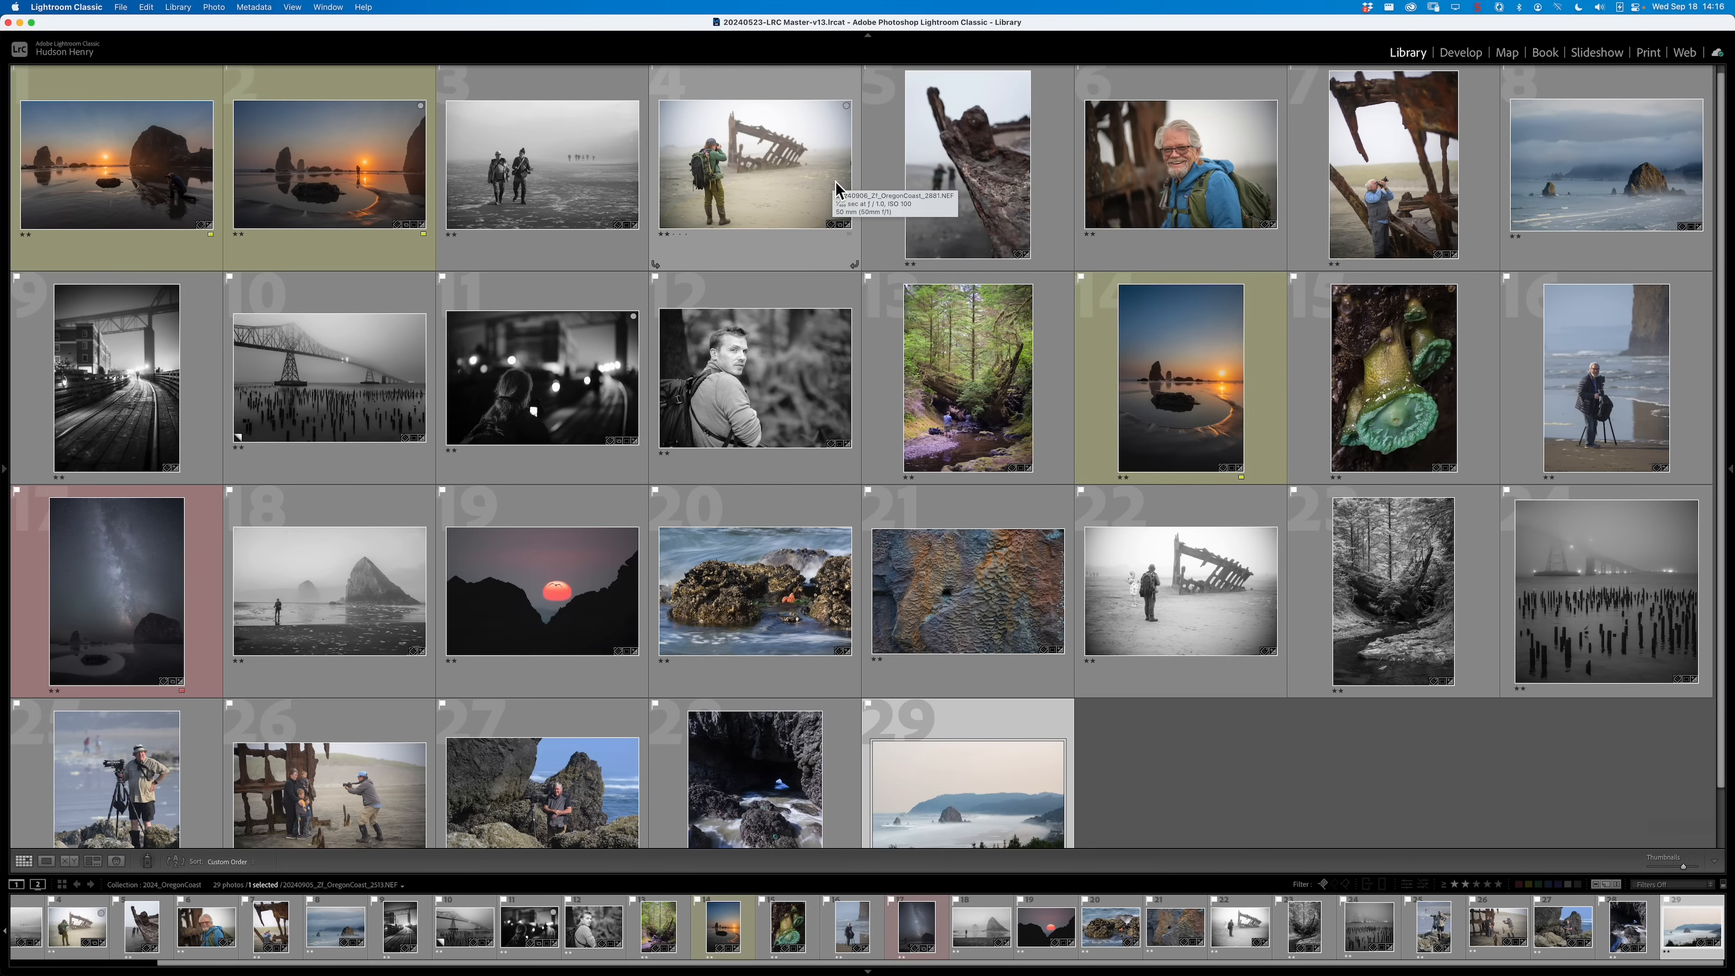
# - Open the photo of the photographer beside the shipwreck in the Develop module and hide the navigator and collections area
pyautogui.click(772, 196)
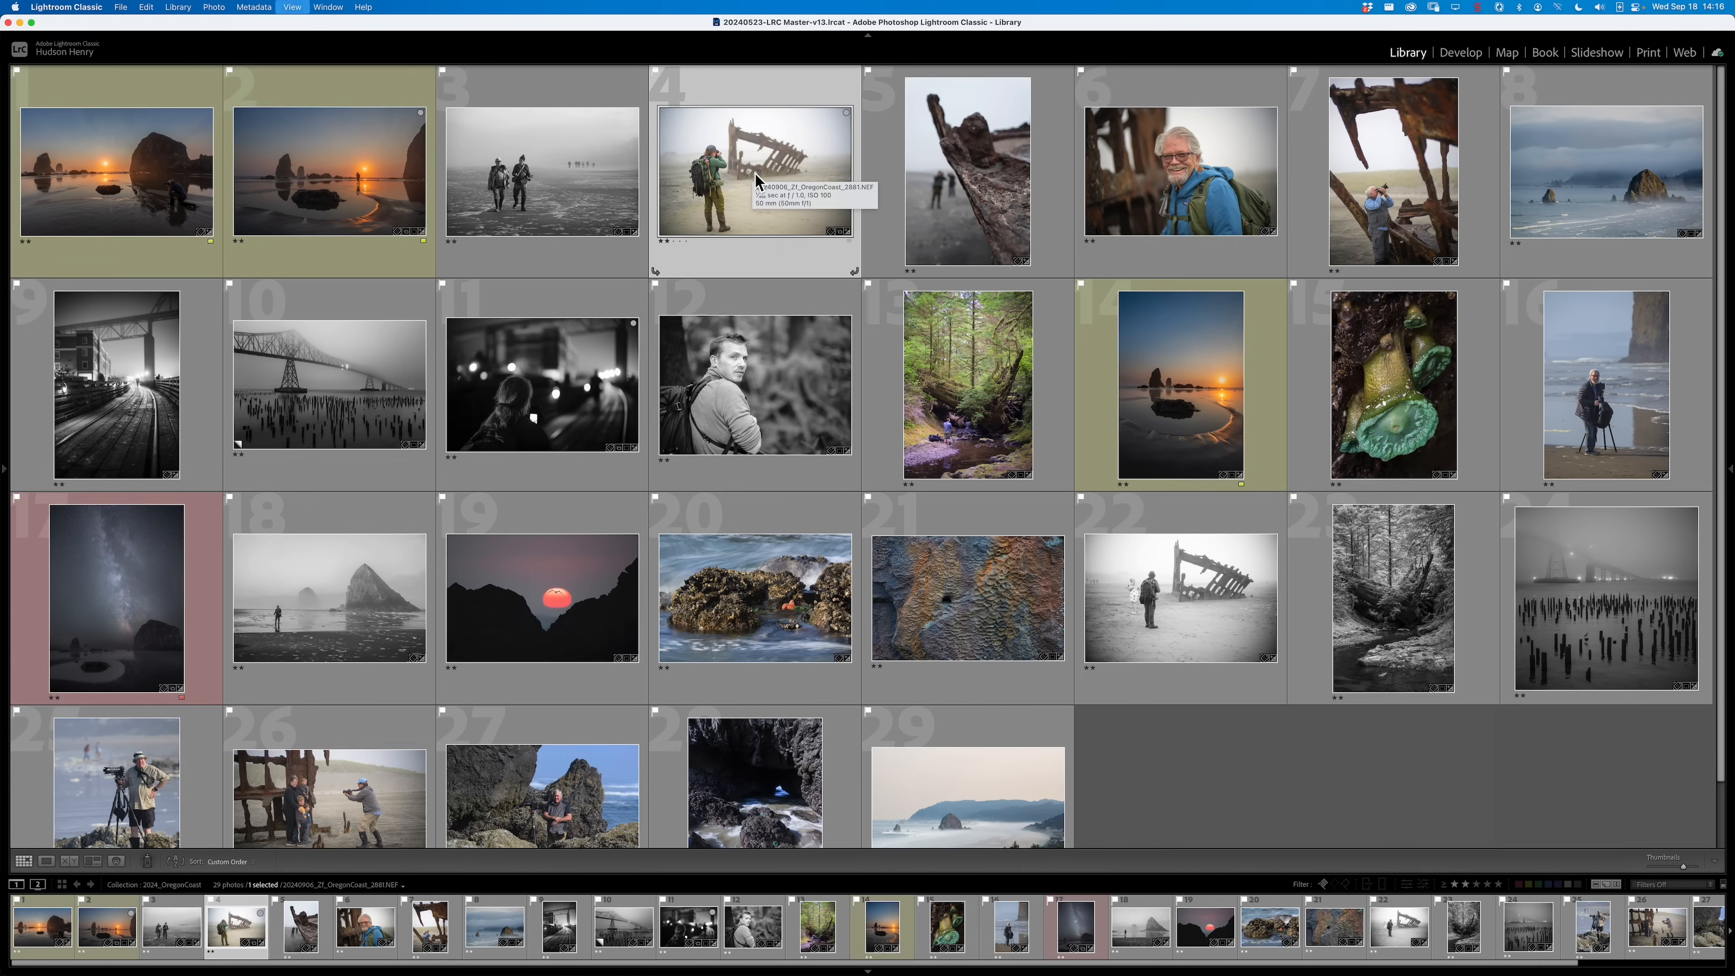
pyautogui.press('d')
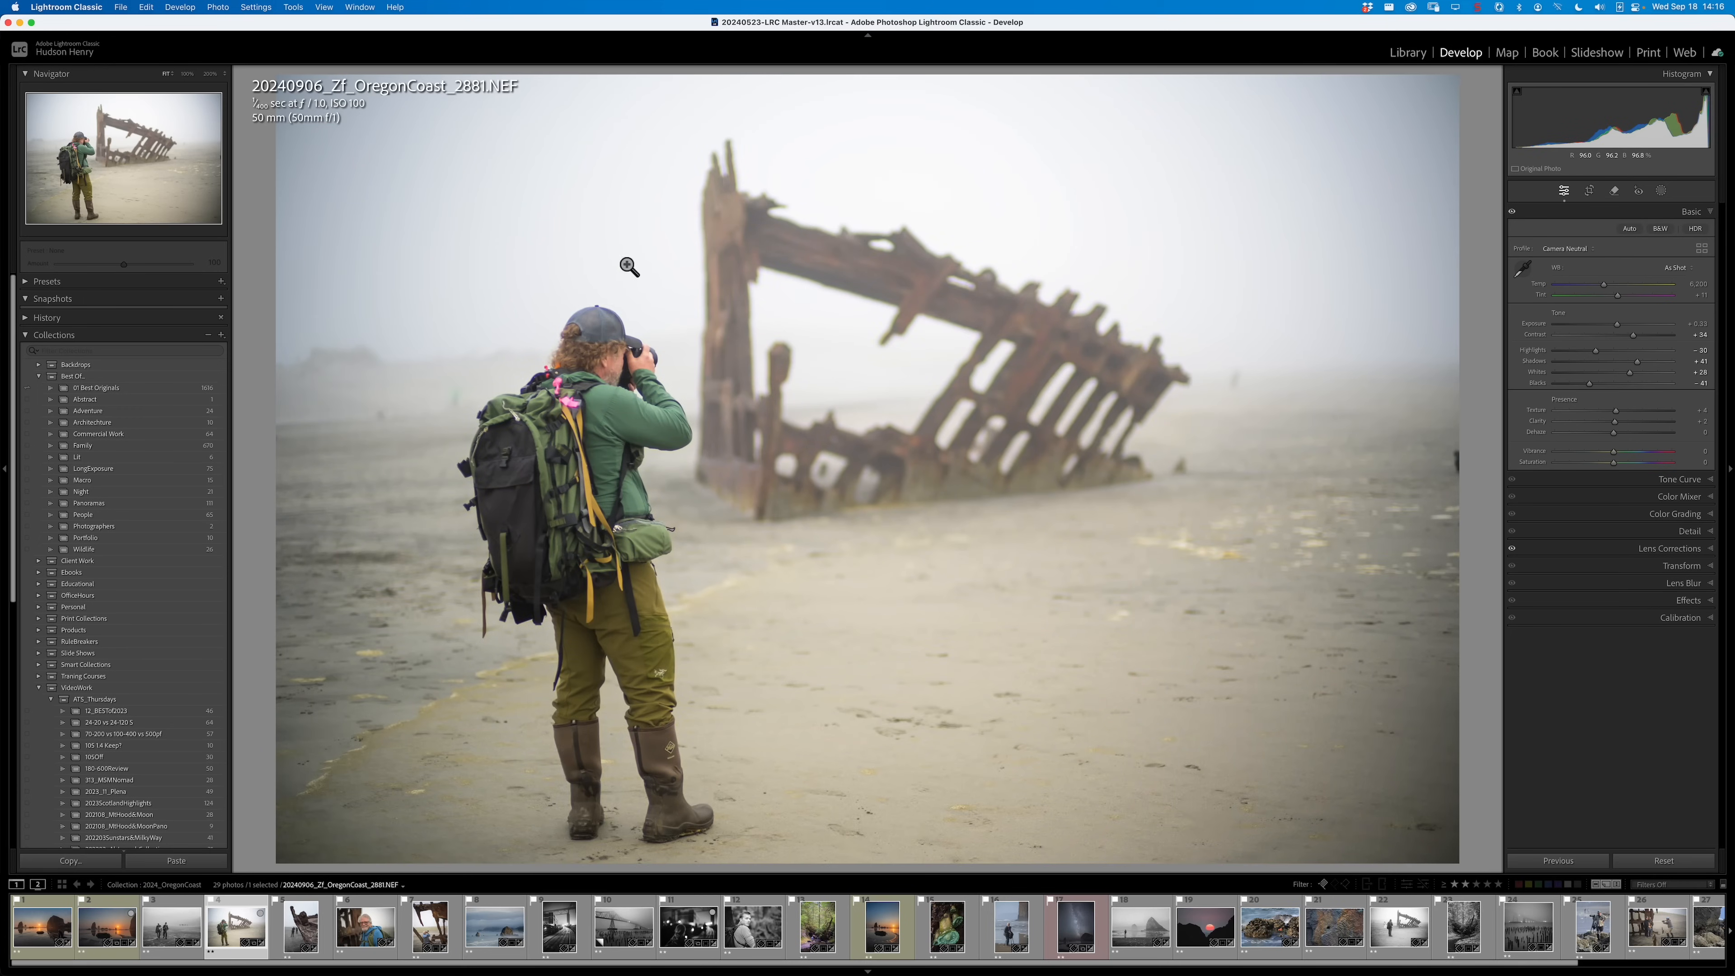
pyautogui.click(4, 479)
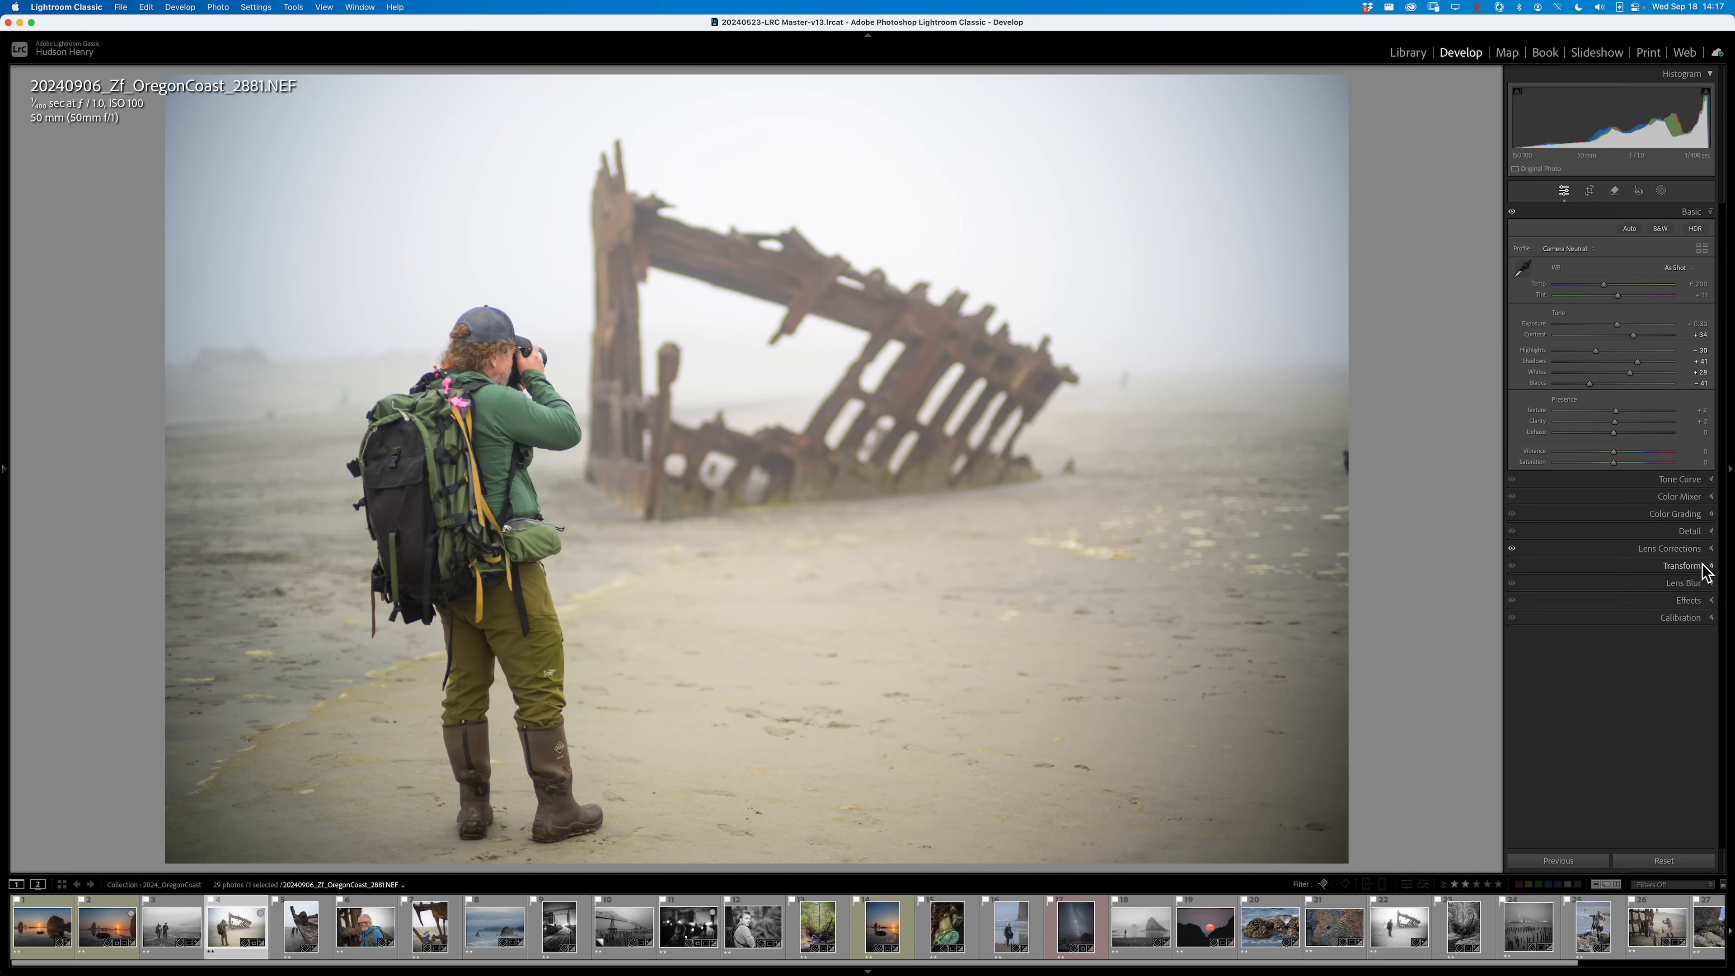
# - Compare the photo with and without the lens profile corrections
pyautogui.click(1691, 551)
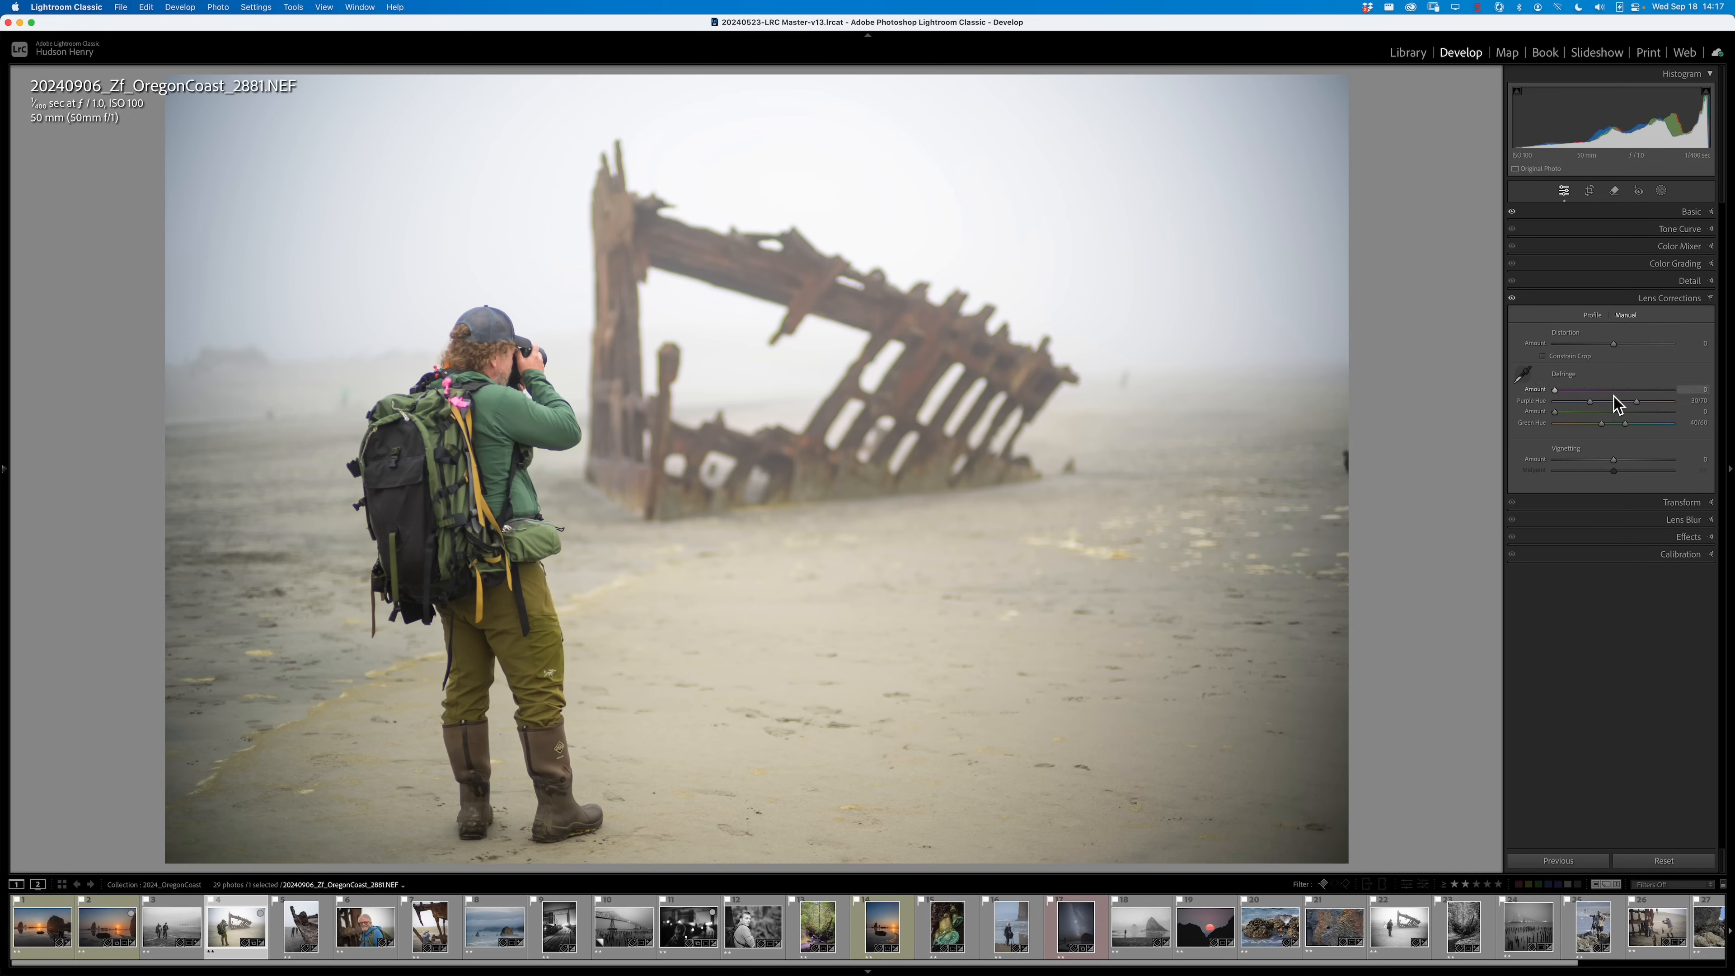
pyautogui.click(1595, 316)
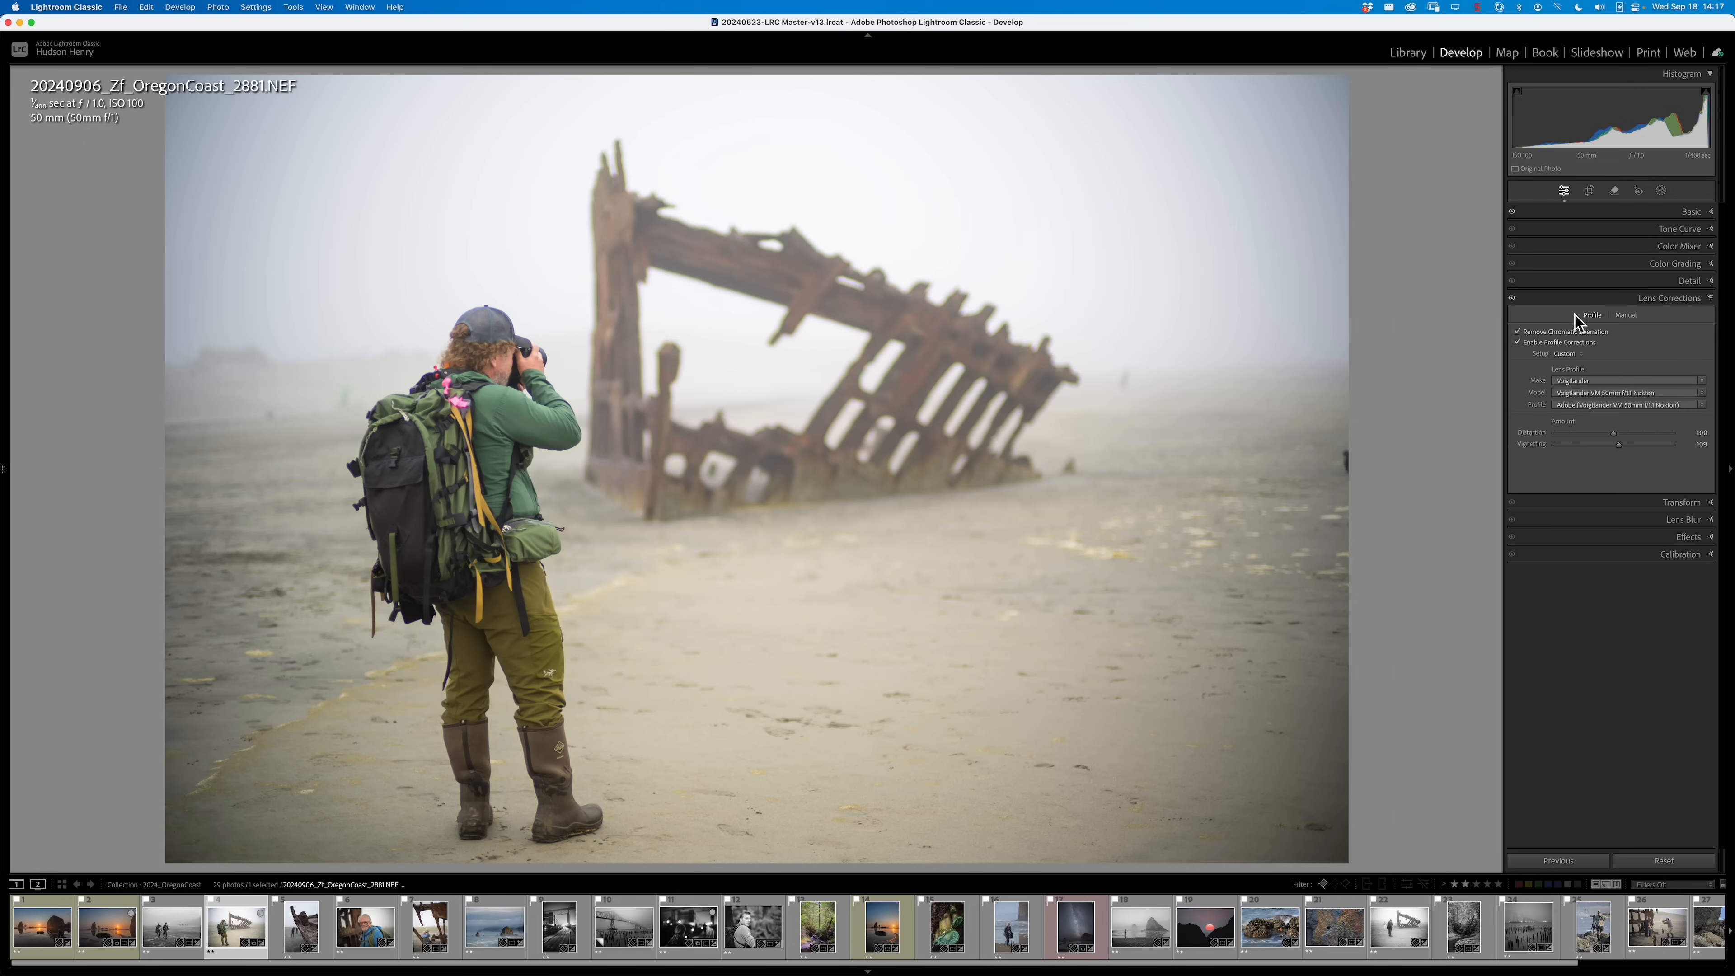
pyautogui.click(1519, 341)
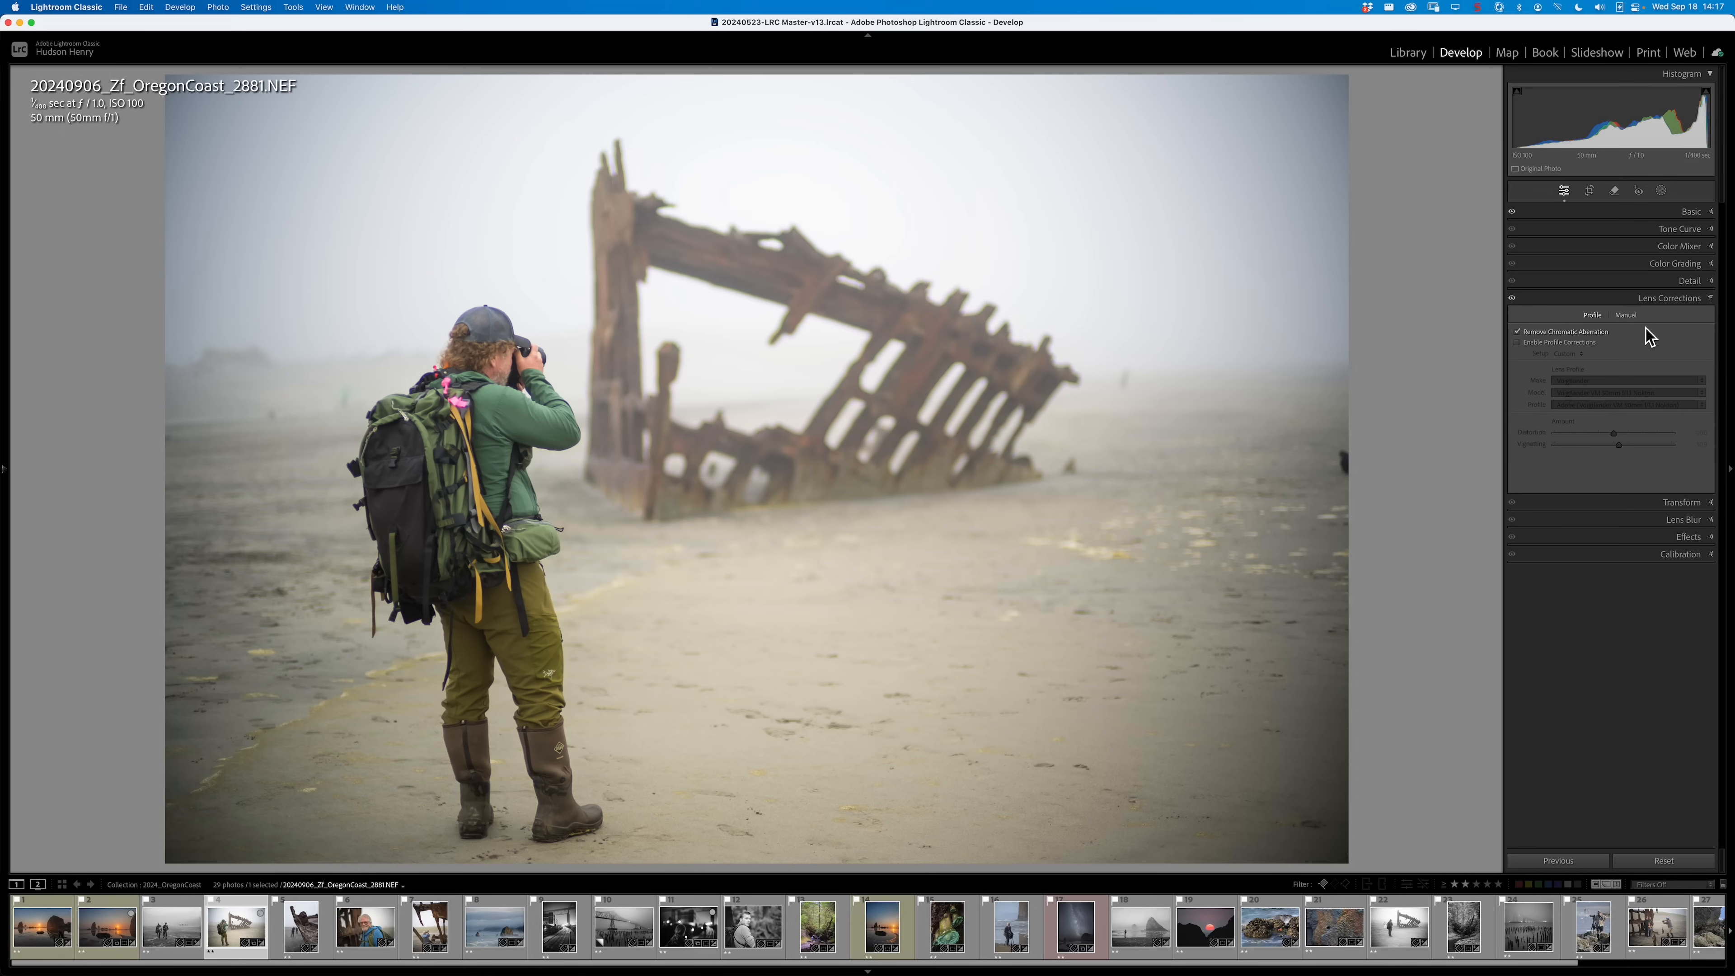
pyautogui.click(1518, 343)
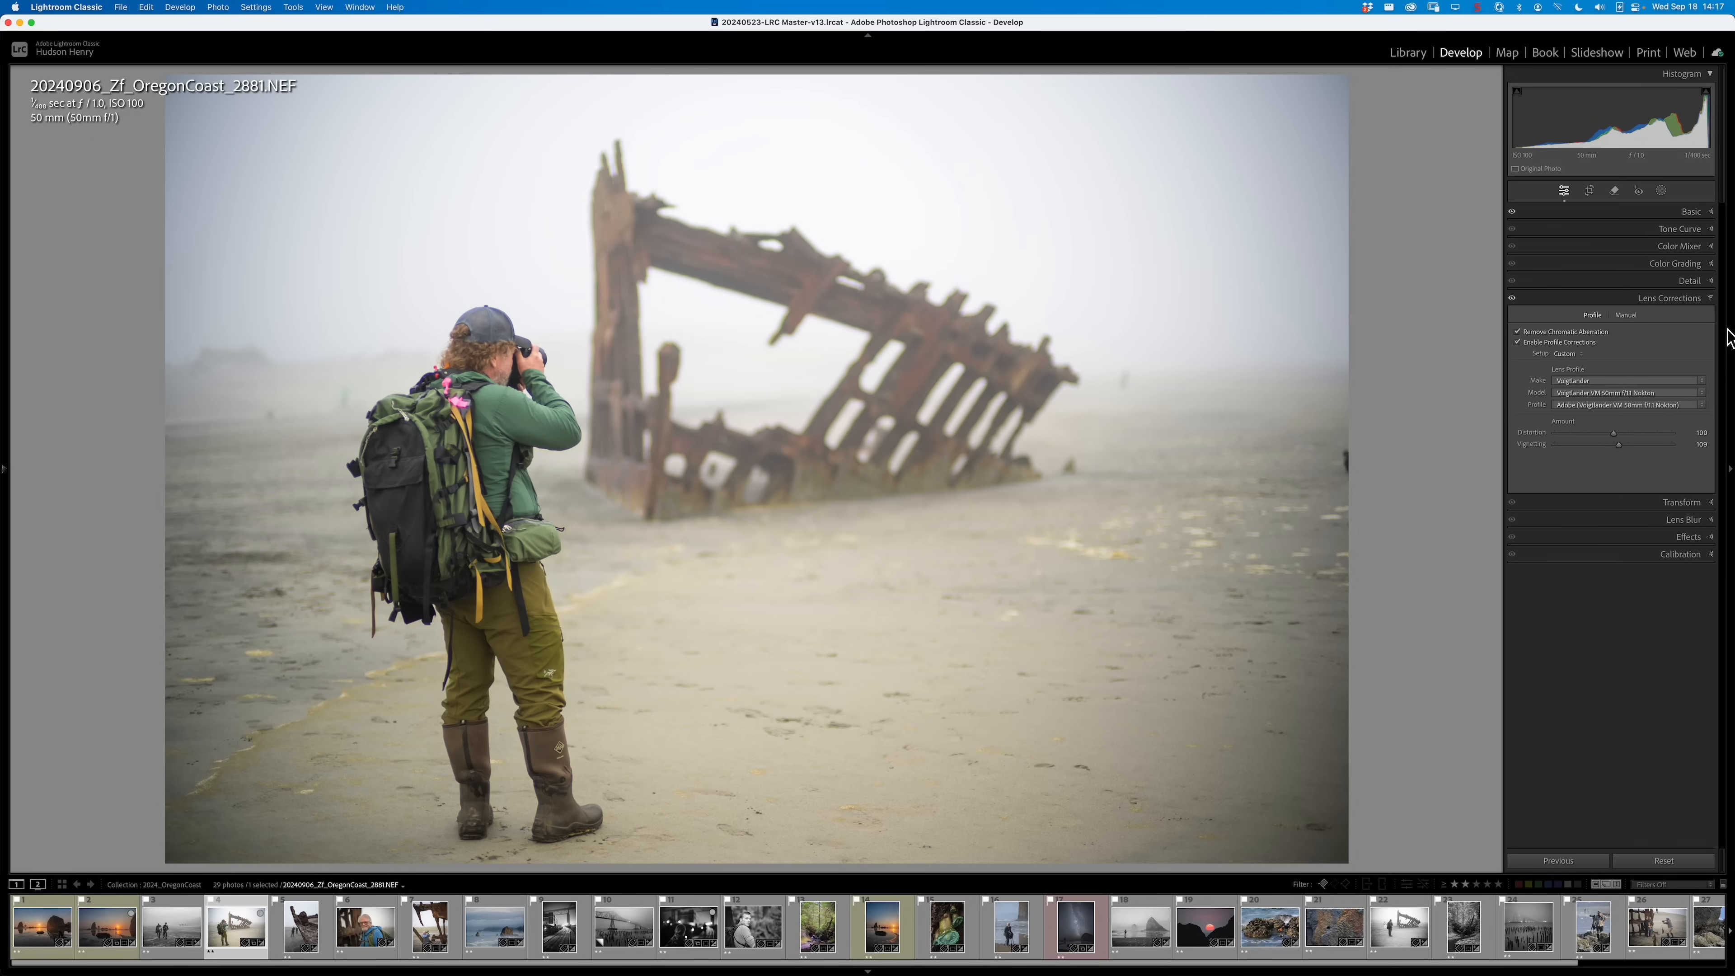
# - Select the Voigtlander VM 50mm f/1.1 Nokton lens model and try adjusting the profile's vignetting amount
pyautogui.click(1646, 395)
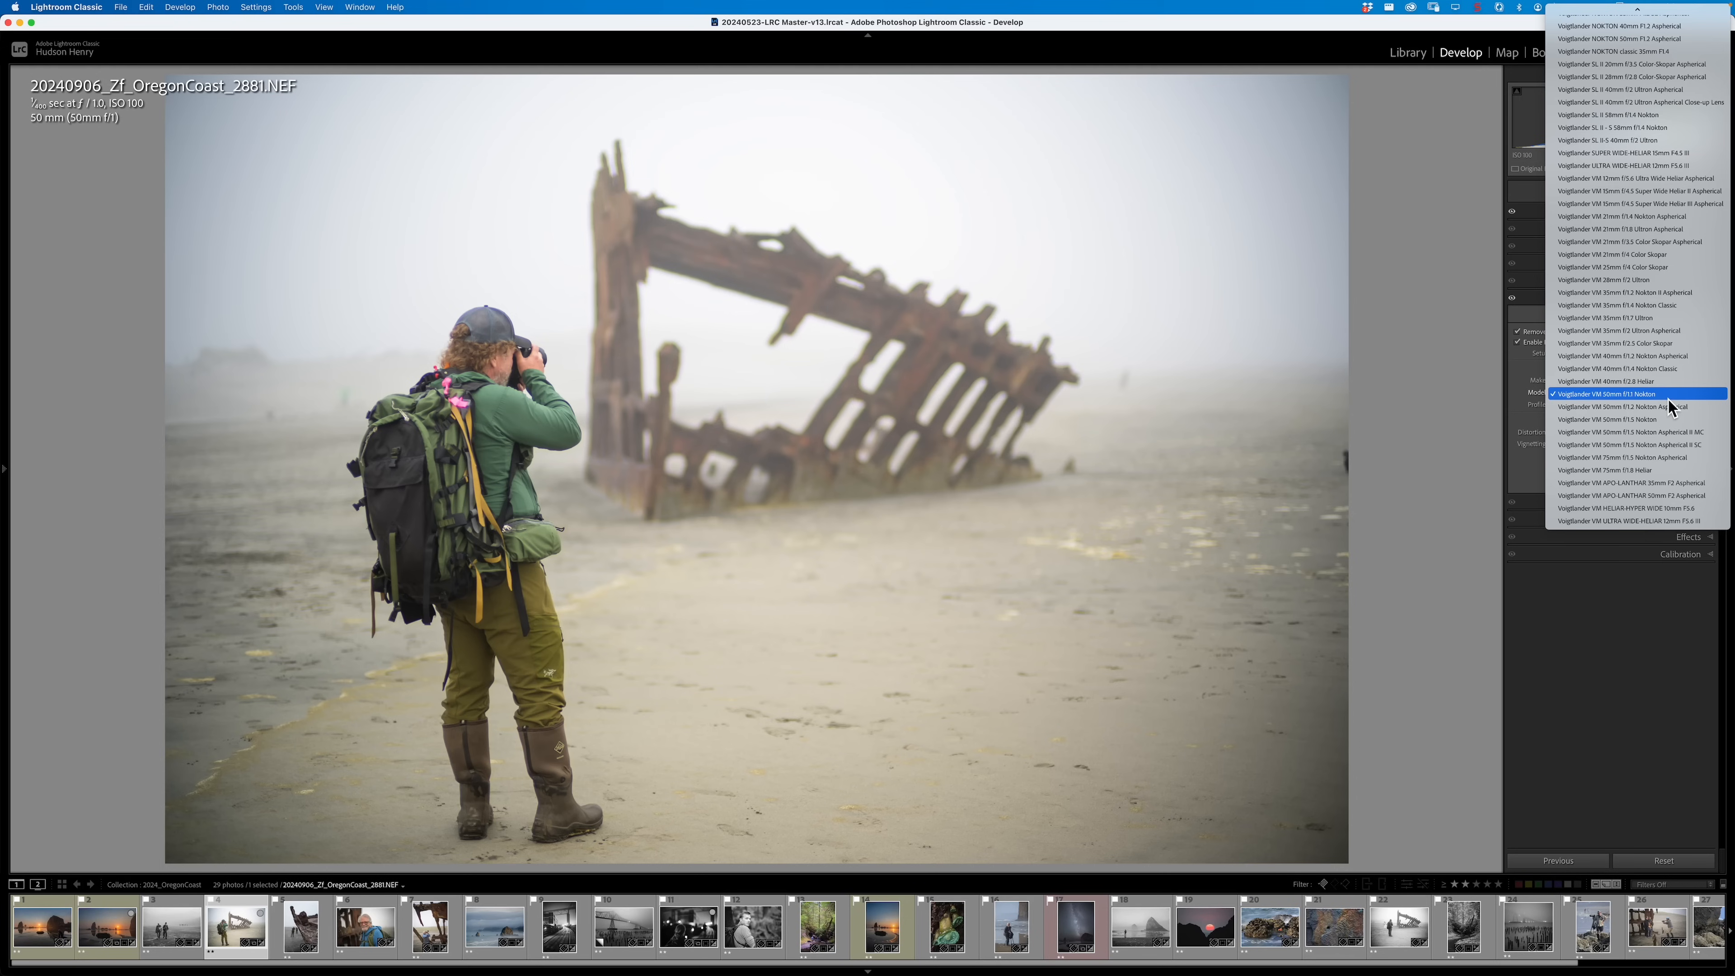
pyautogui.click(1668, 397)
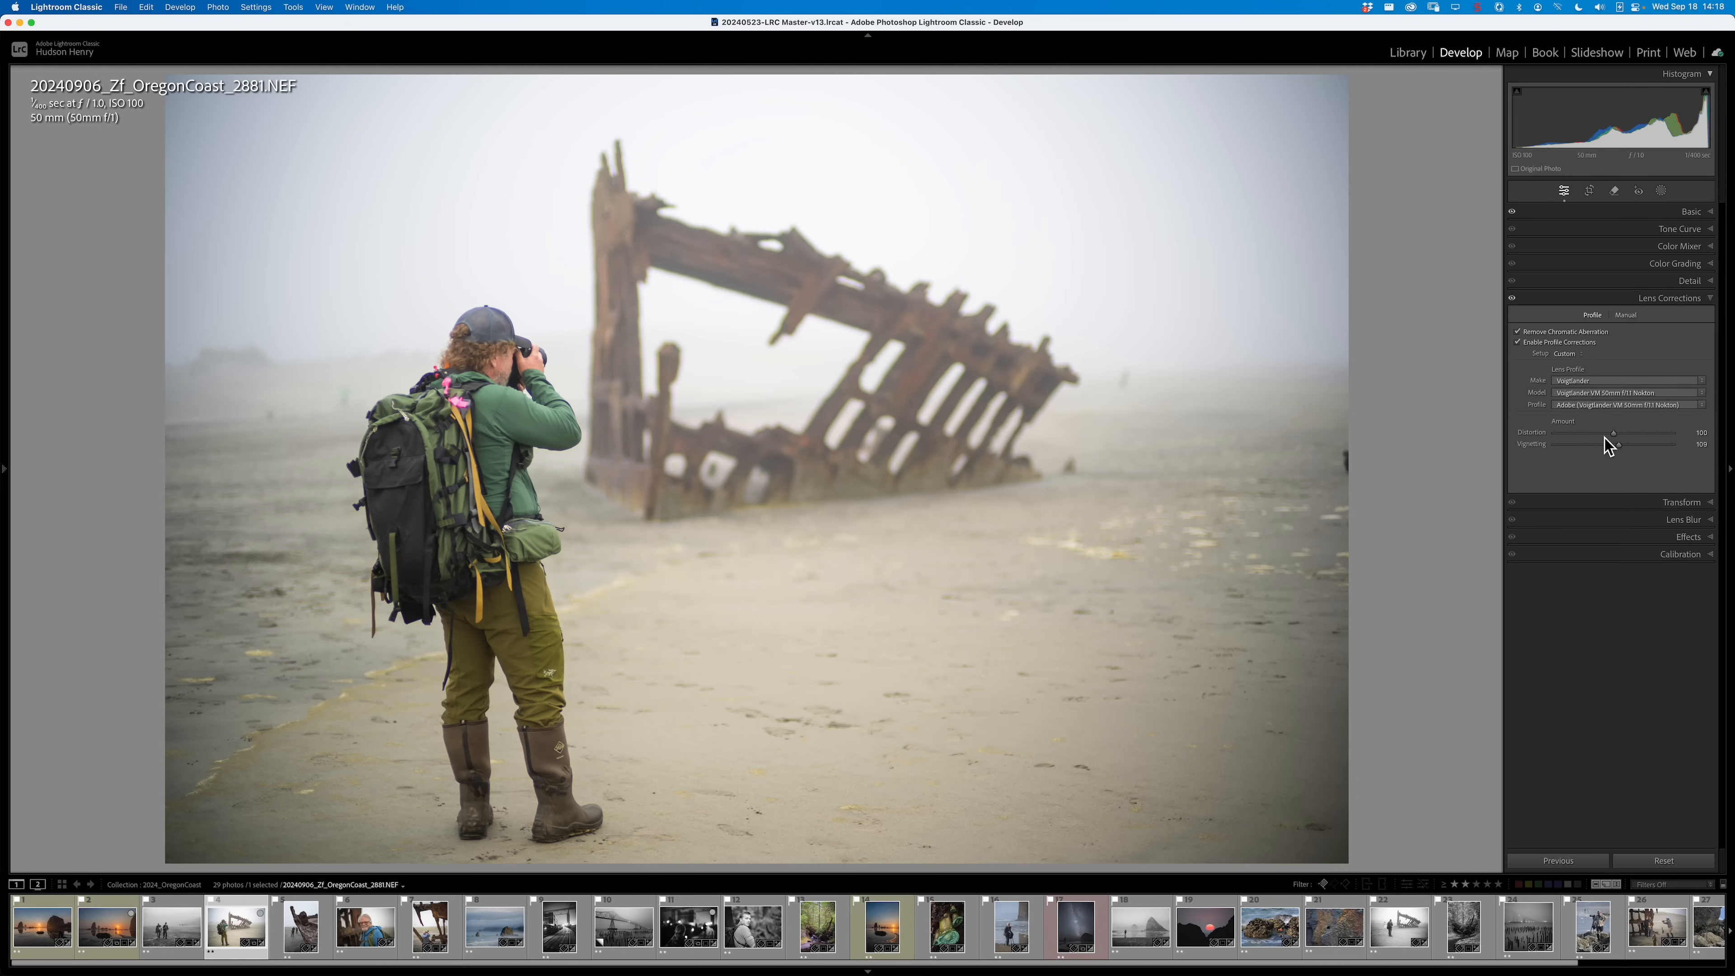
pyautogui.moveTo(1622, 449)
pyautogui.mouseDown()
pyautogui.moveTo(1642, 448)
pyautogui.moveTo(1614, 445)
pyautogui.mouseUp()
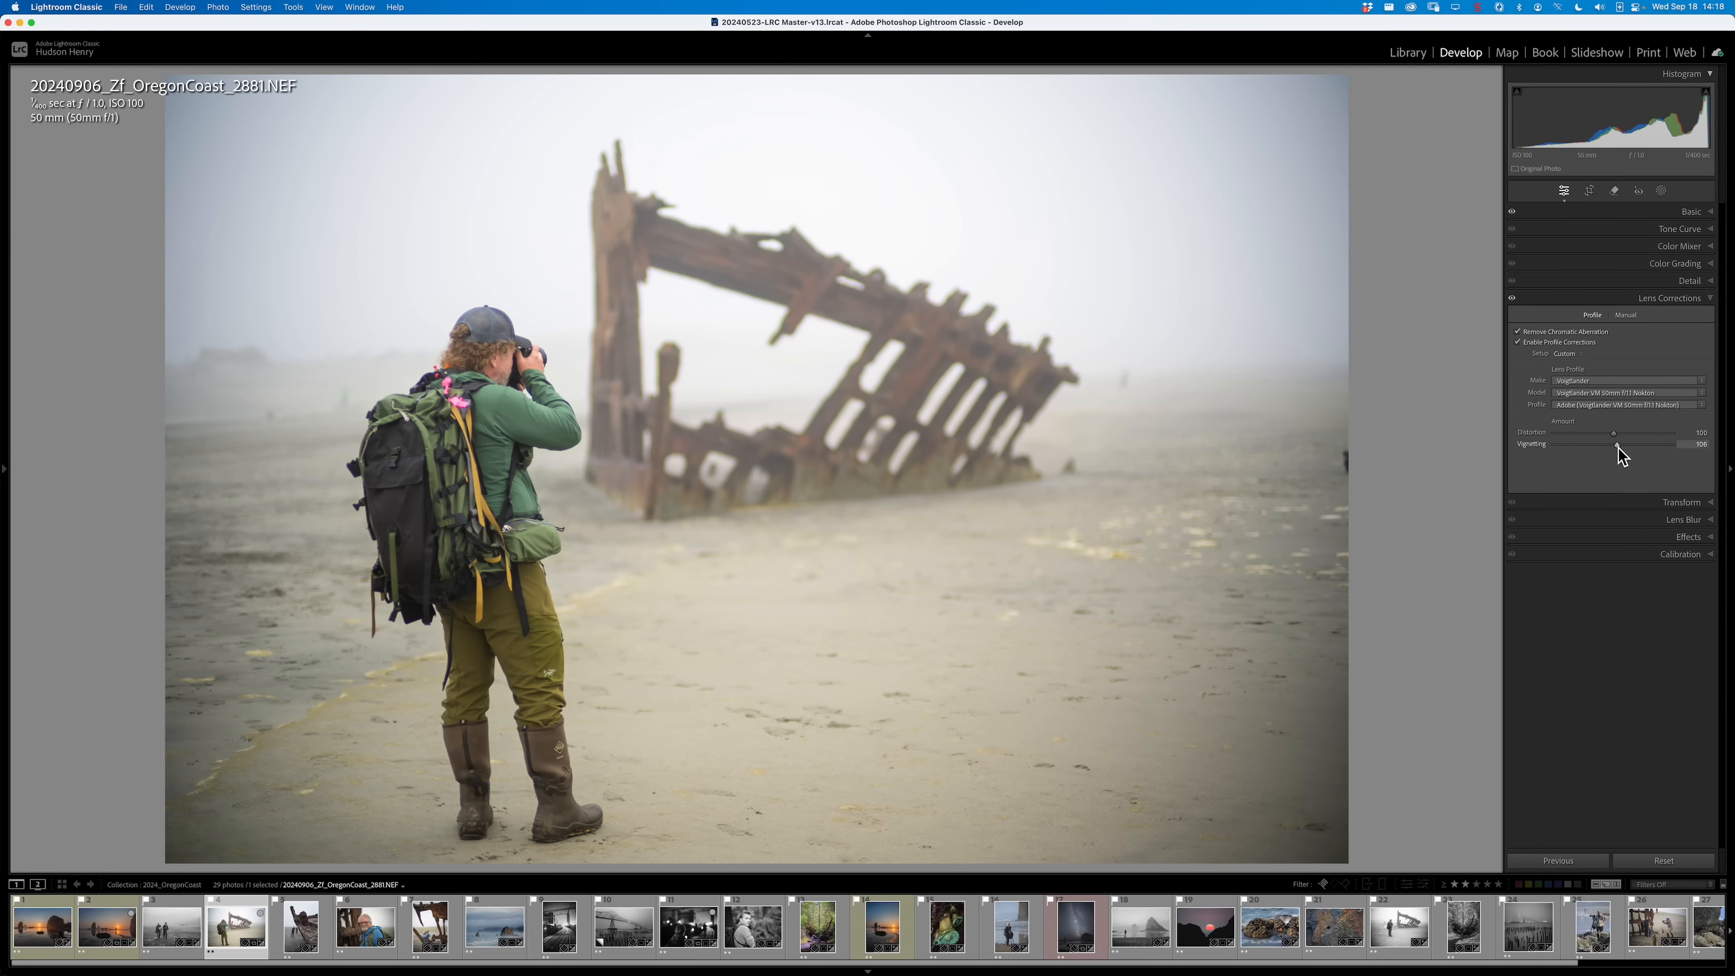
# - Disable the lens profile corrections and set the manual green defringe amount to 6
pyautogui.click(1517, 342)
pyautogui.click(1625, 315)
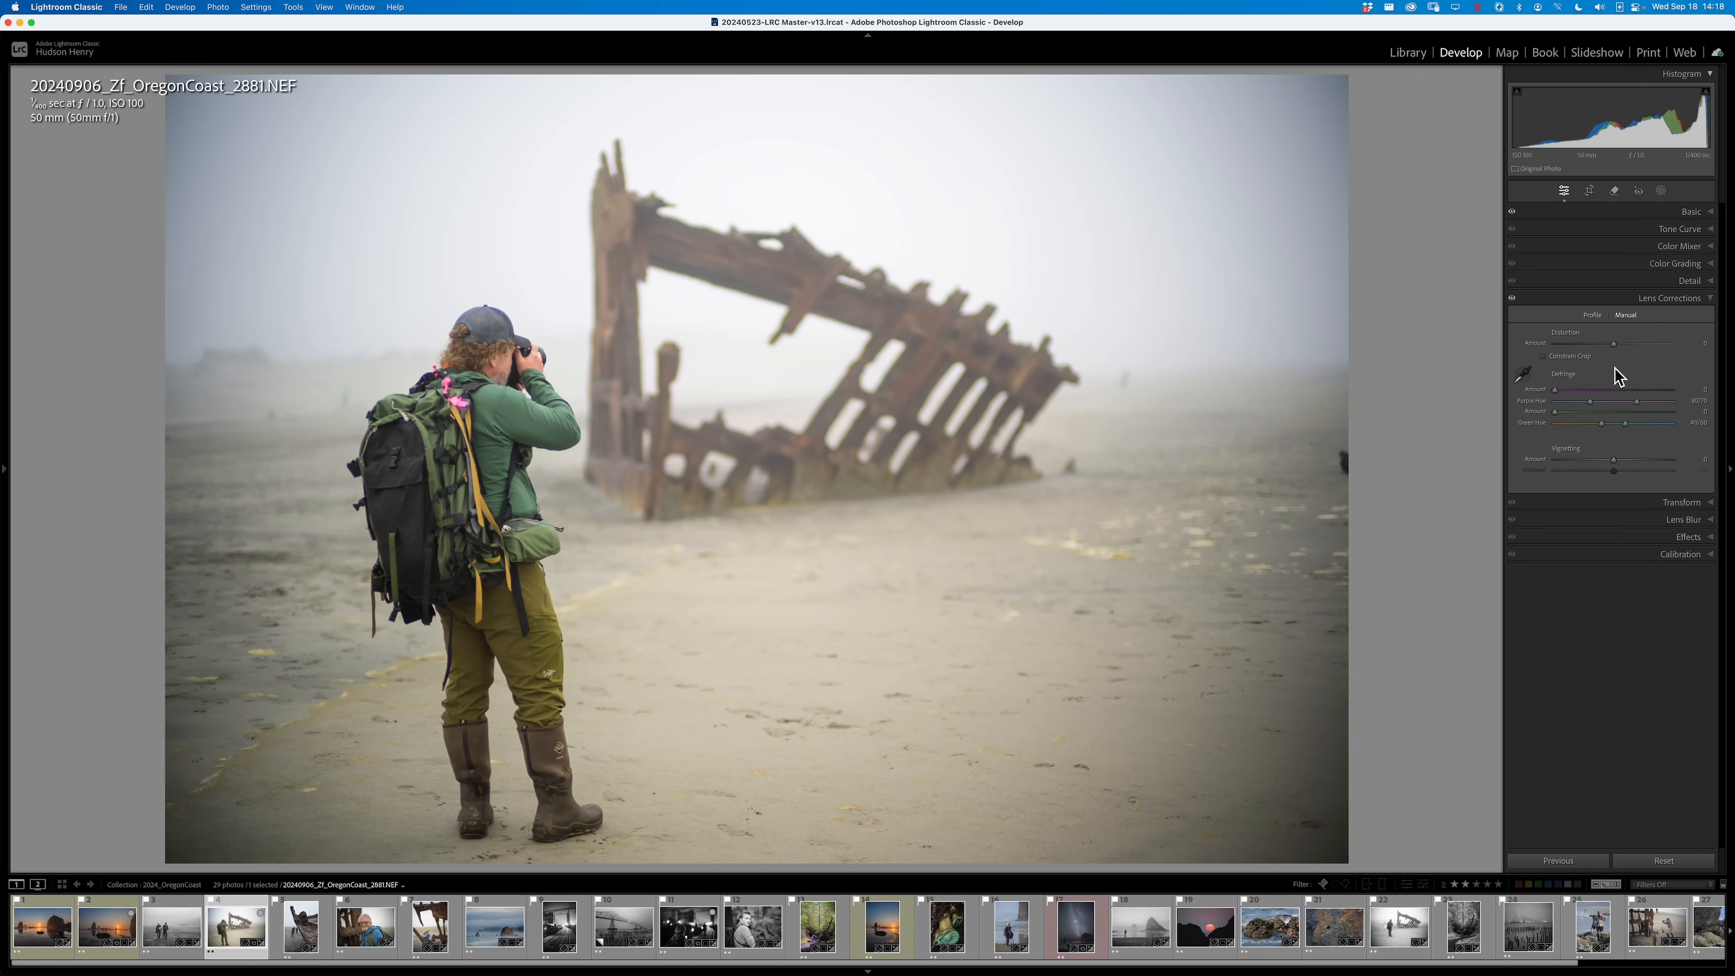
pyautogui.click(1524, 376)
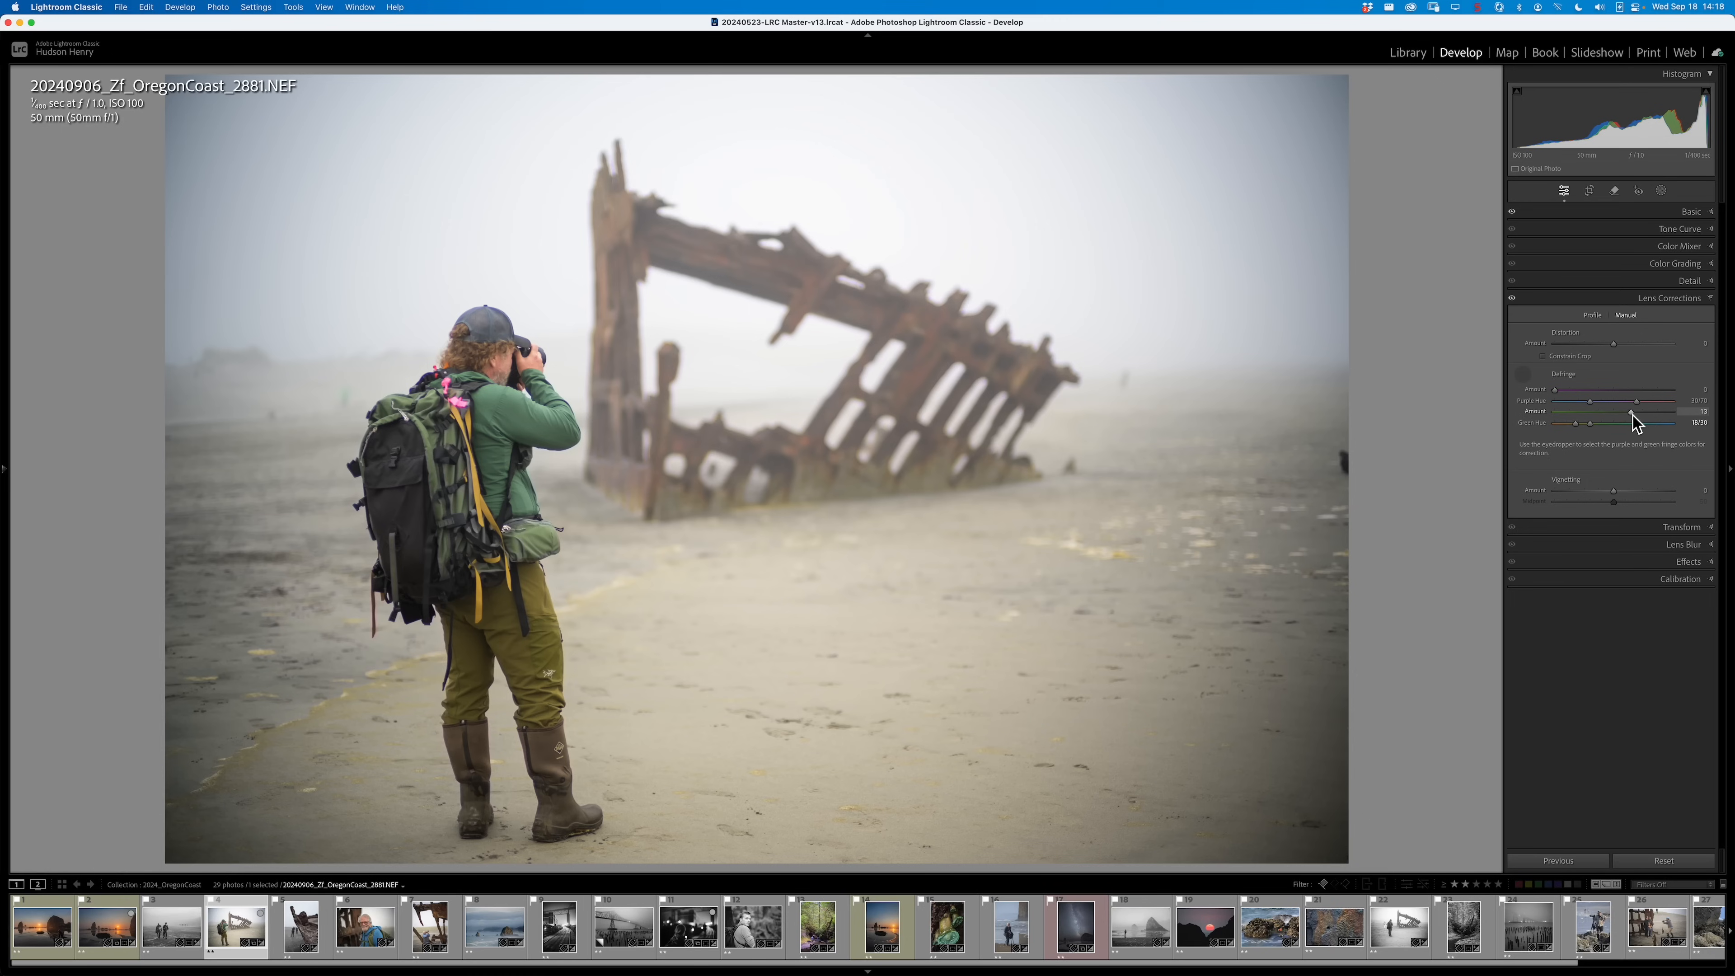
pyautogui.moveTo(1632, 414); pyautogui.dragTo(1594, 415)
pyautogui.click(1524, 374)
pyautogui.click(1524, 375)
# - Brighten the photo's corners manually with a lens vignetting amount of about +68 and a midpoint of about 28
pyautogui.moveTo(1614, 491)
pyautogui.mouseDown()
pyautogui.moveTo(1650, 492)
pyautogui.moveTo(1561, 507)
pyautogui.moveTo(1606, 504)
pyautogui.moveTo(1585, 505)
pyautogui.mouseUp()
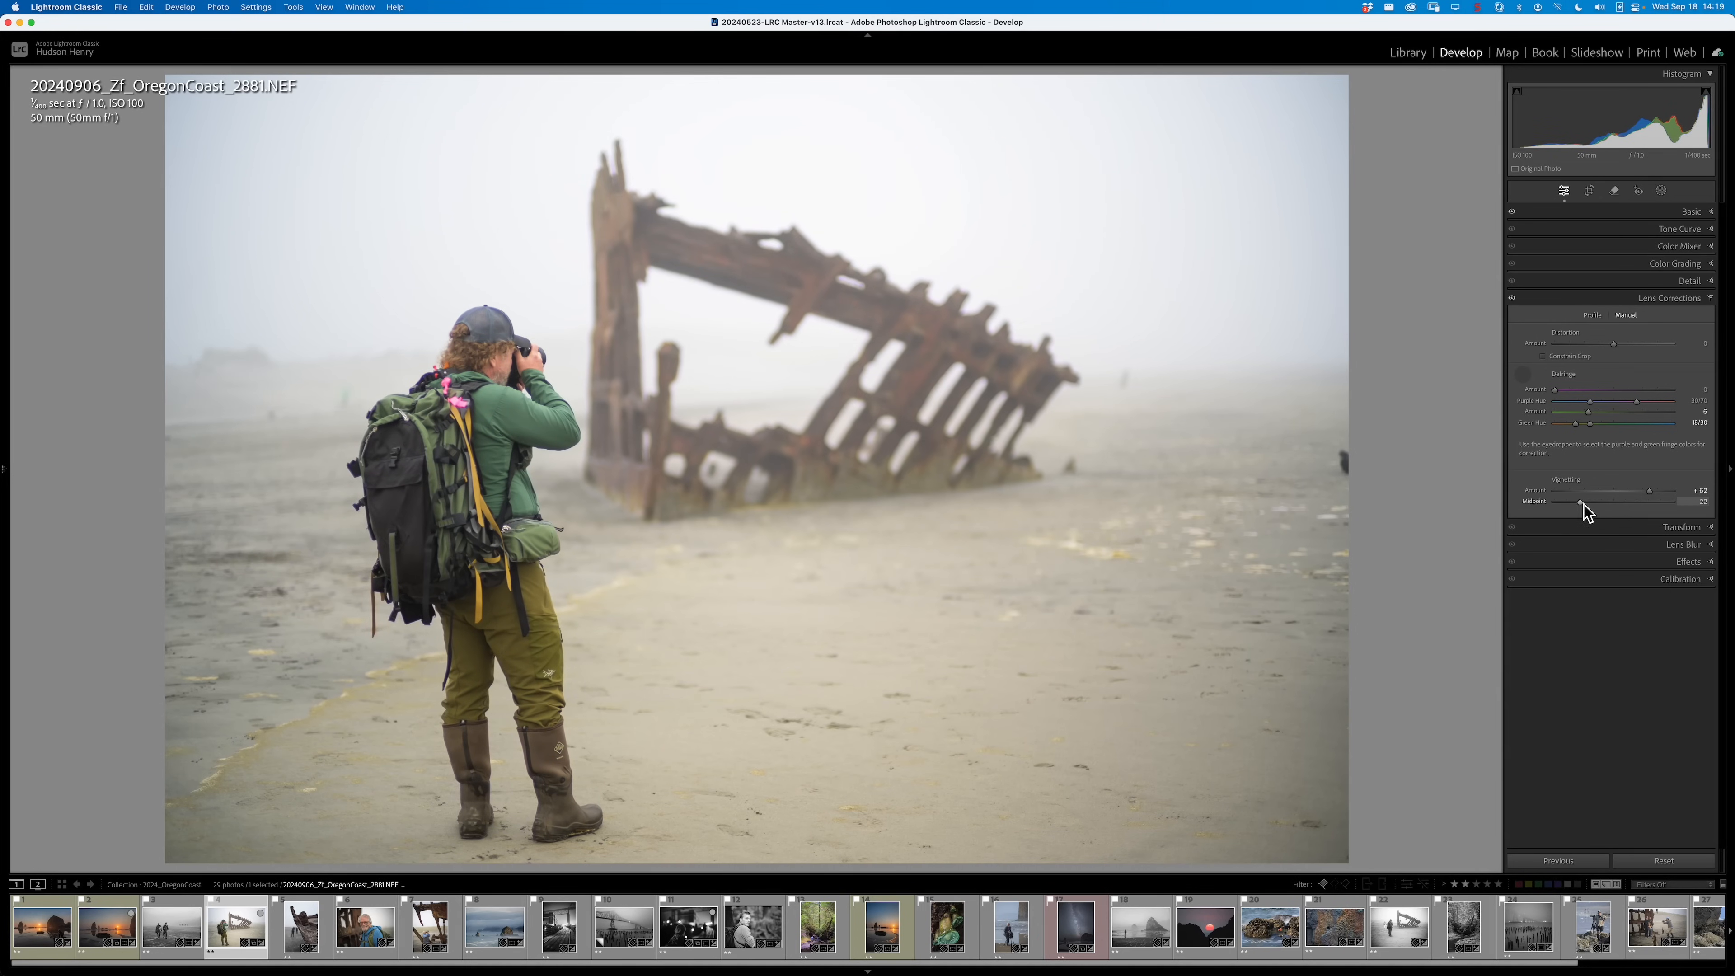
pyautogui.moveTo(1583, 504); pyautogui.dragTo(1591, 510)
pyautogui.moveTo(1654, 494); pyautogui.dragTo(1662, 492)
pyautogui.click(1662, 192)
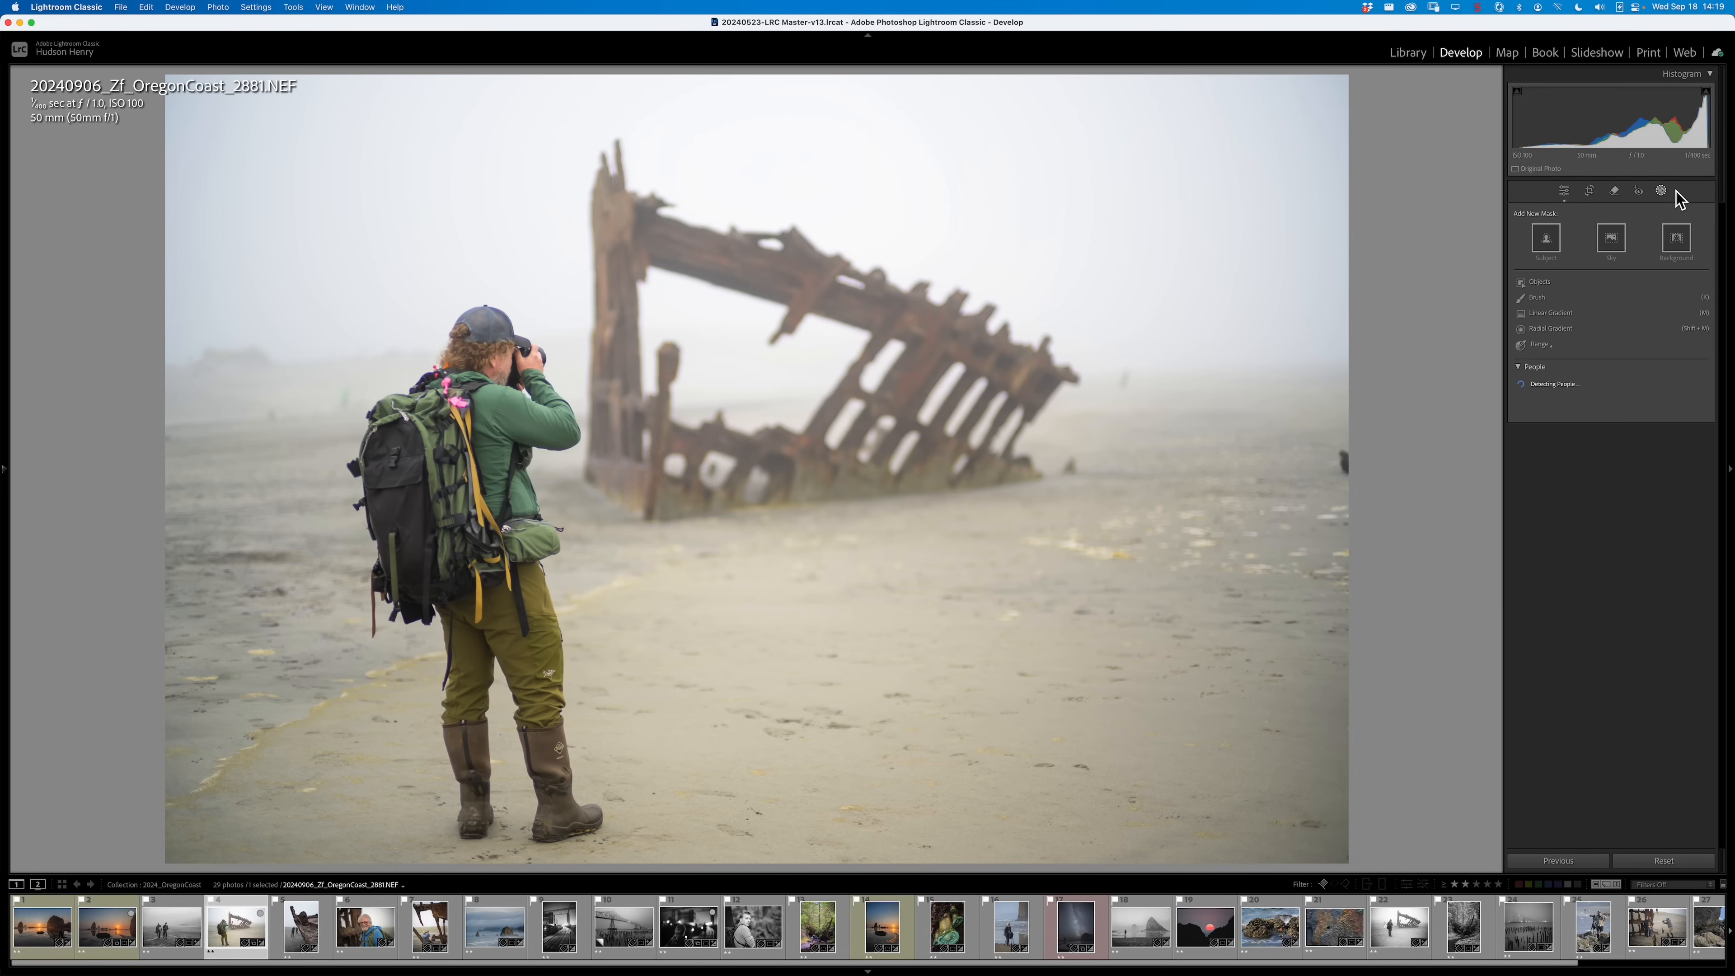
pyautogui.click(1662, 192)
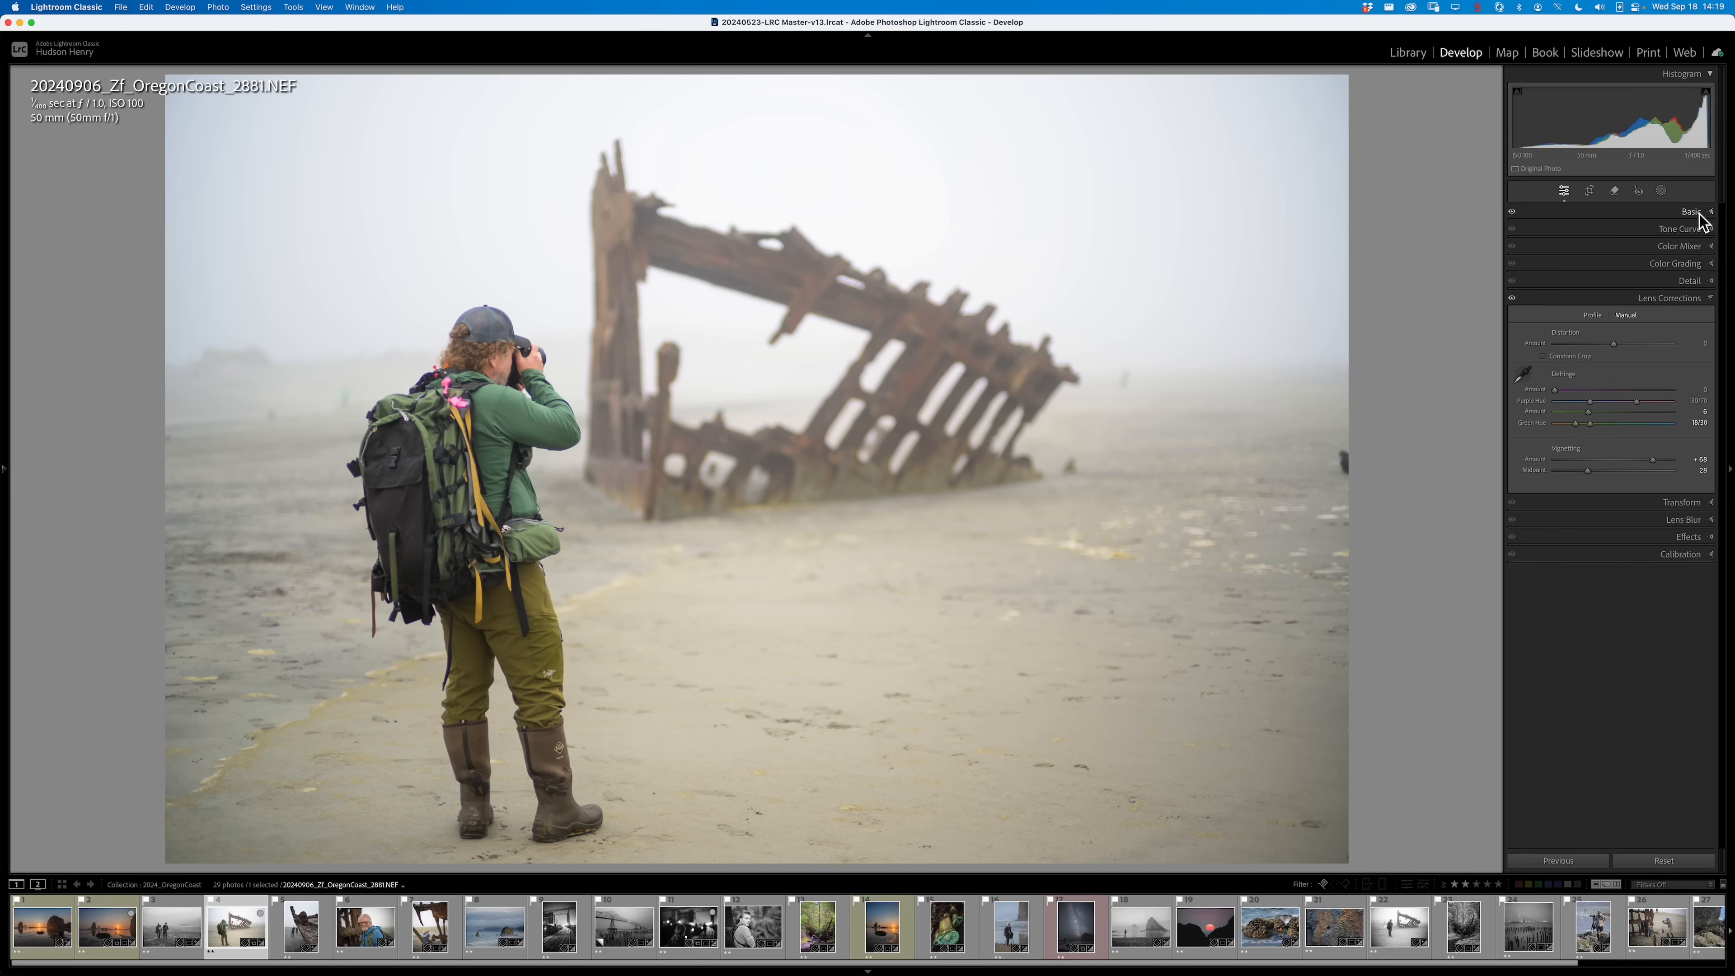
# - Heal away the dark object on the beach at the photo's right edge, comparing the view with and without tool overlays
pyautogui.click(1615, 191)
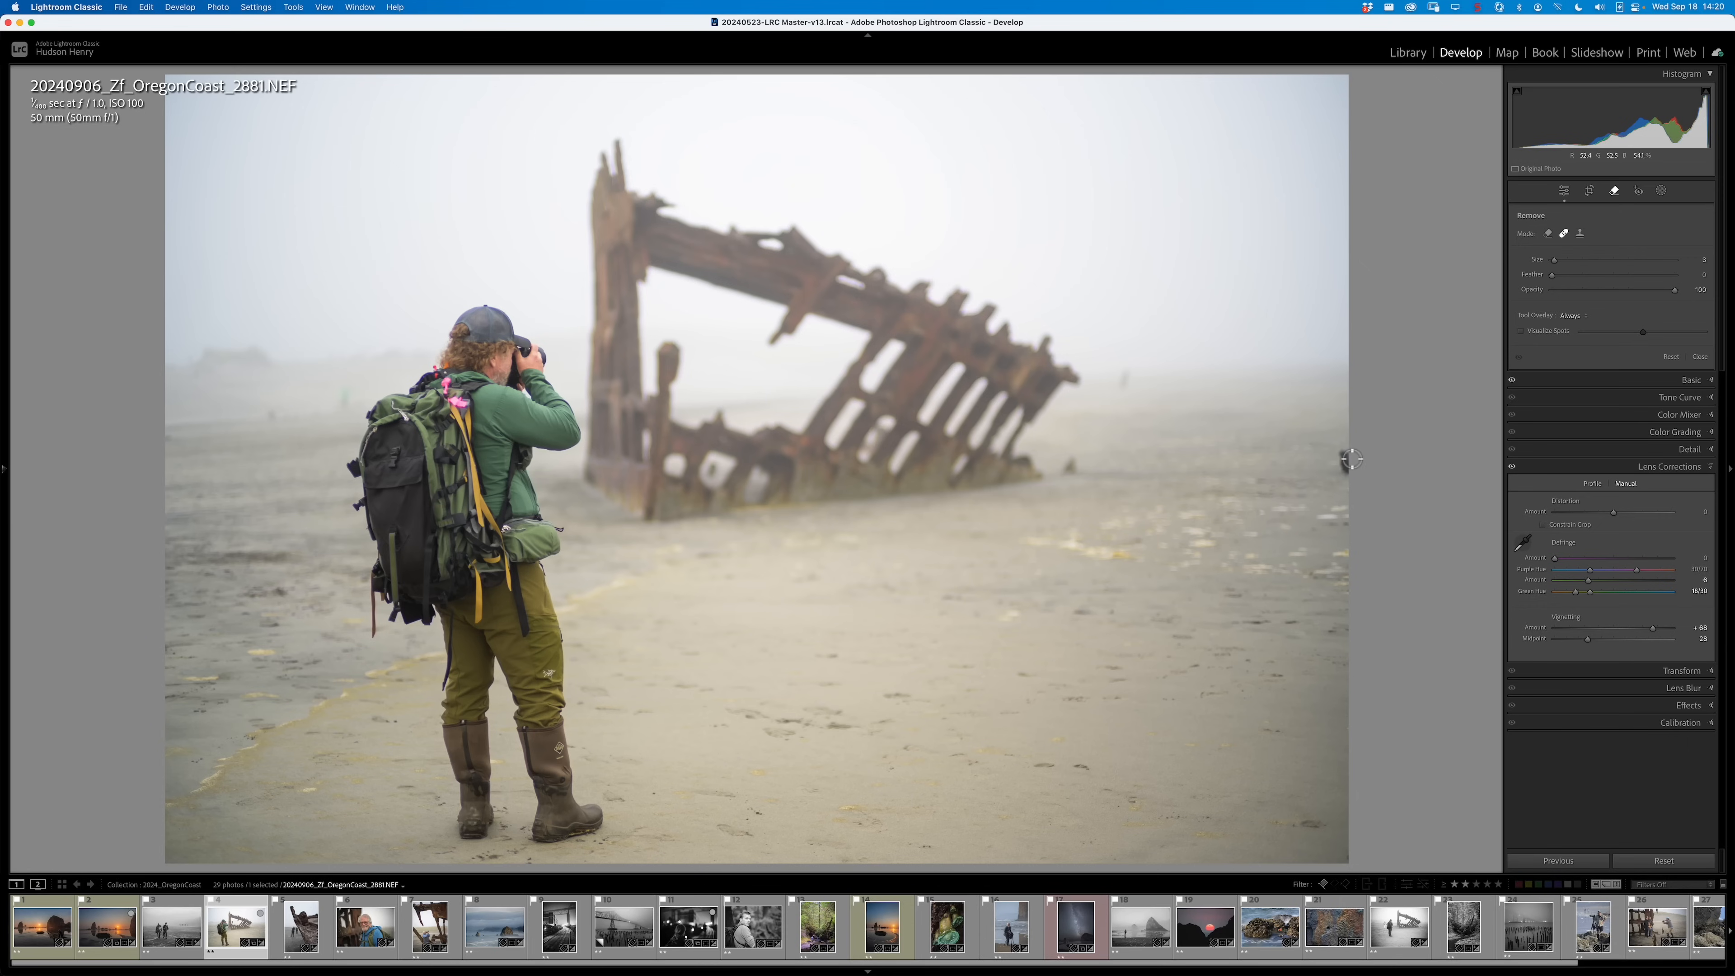
pyautogui.scroll(2, 1347, 454)
pyautogui.moveTo(1344, 452); pyautogui.dragTo(1345, 470)
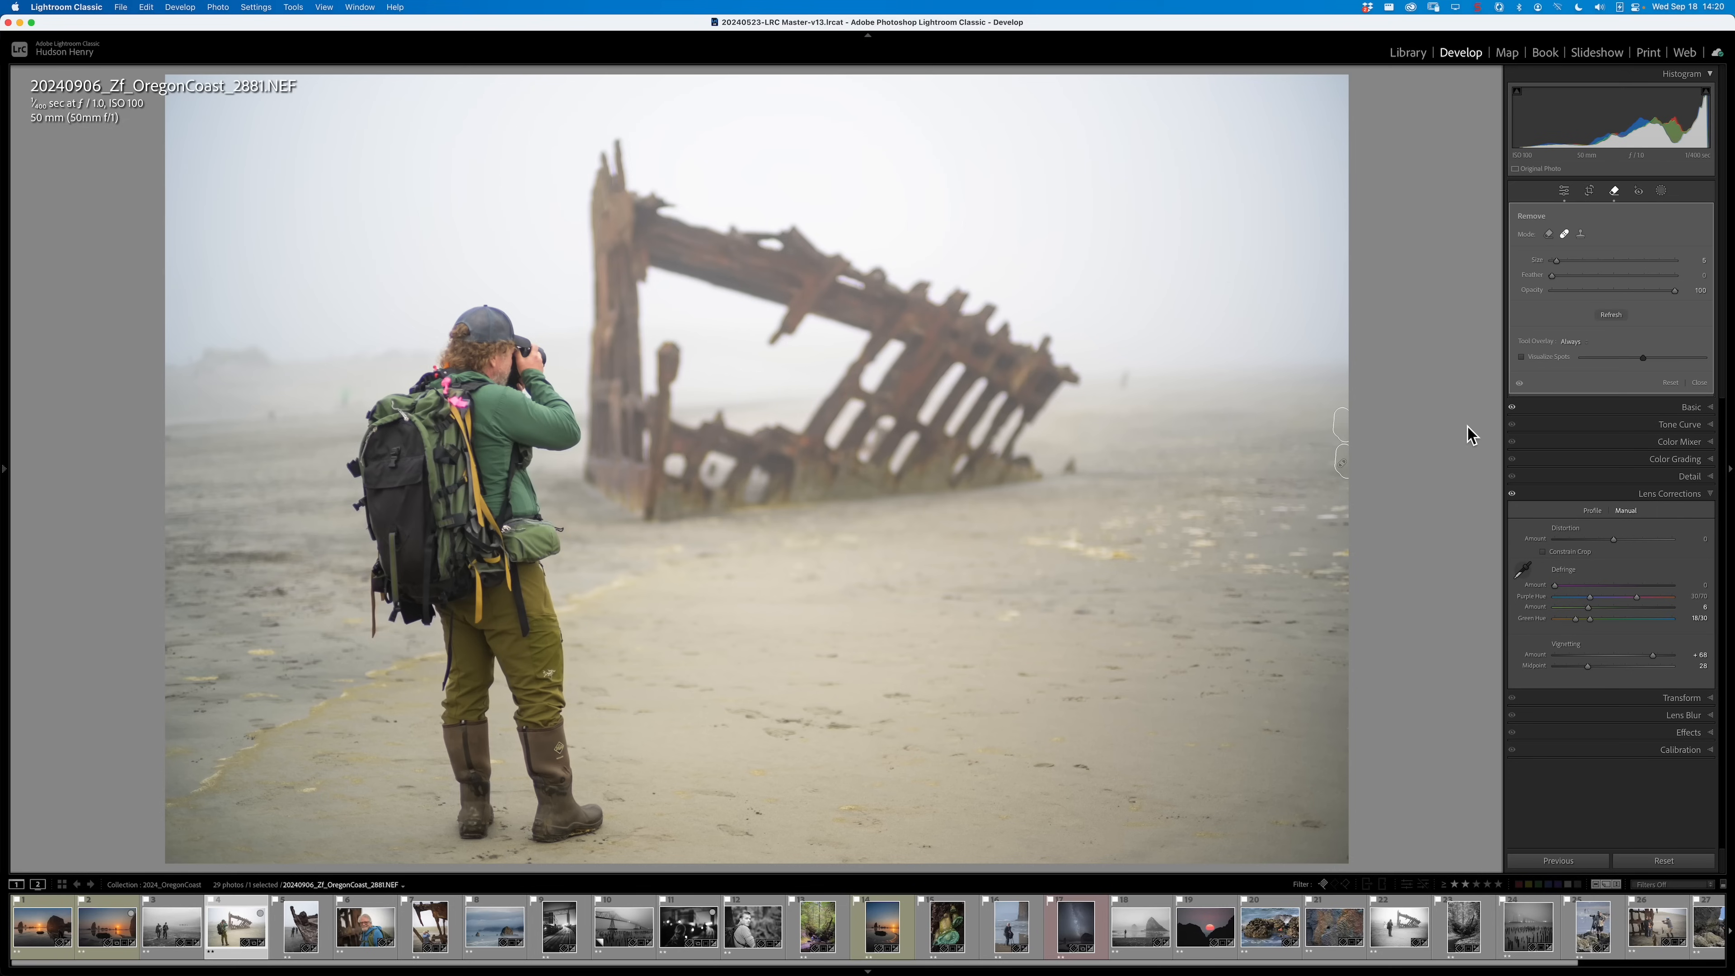
pyautogui.click(1569, 192)
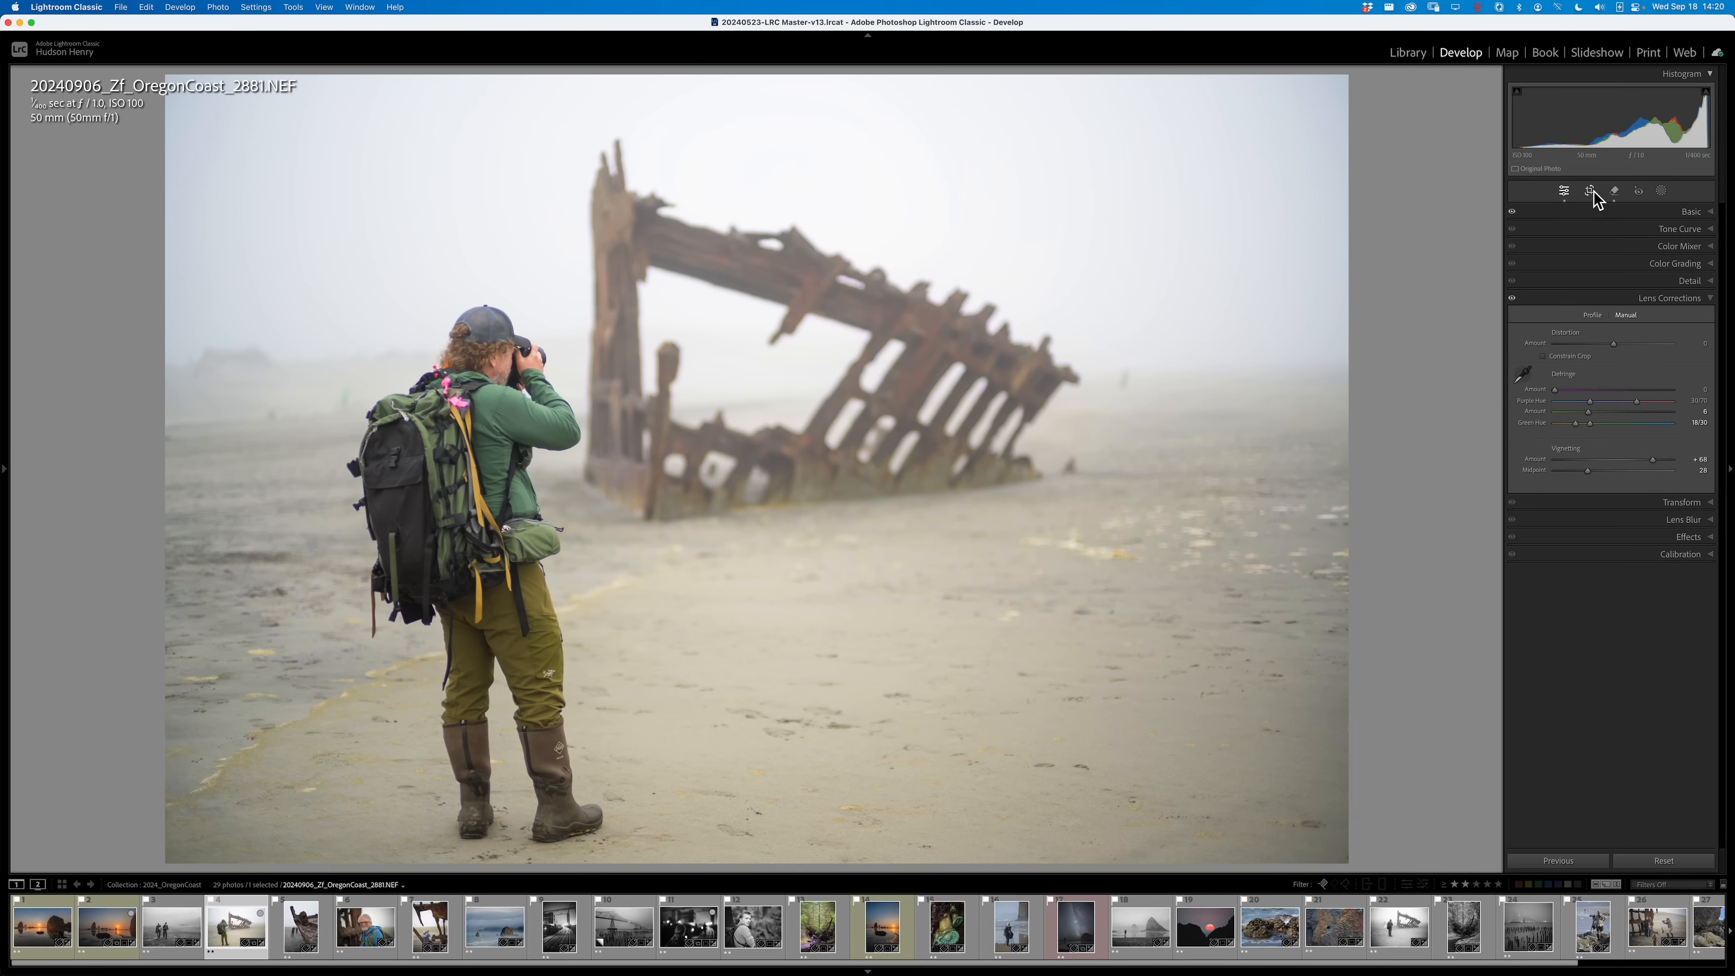
pyautogui.click(1614, 192)
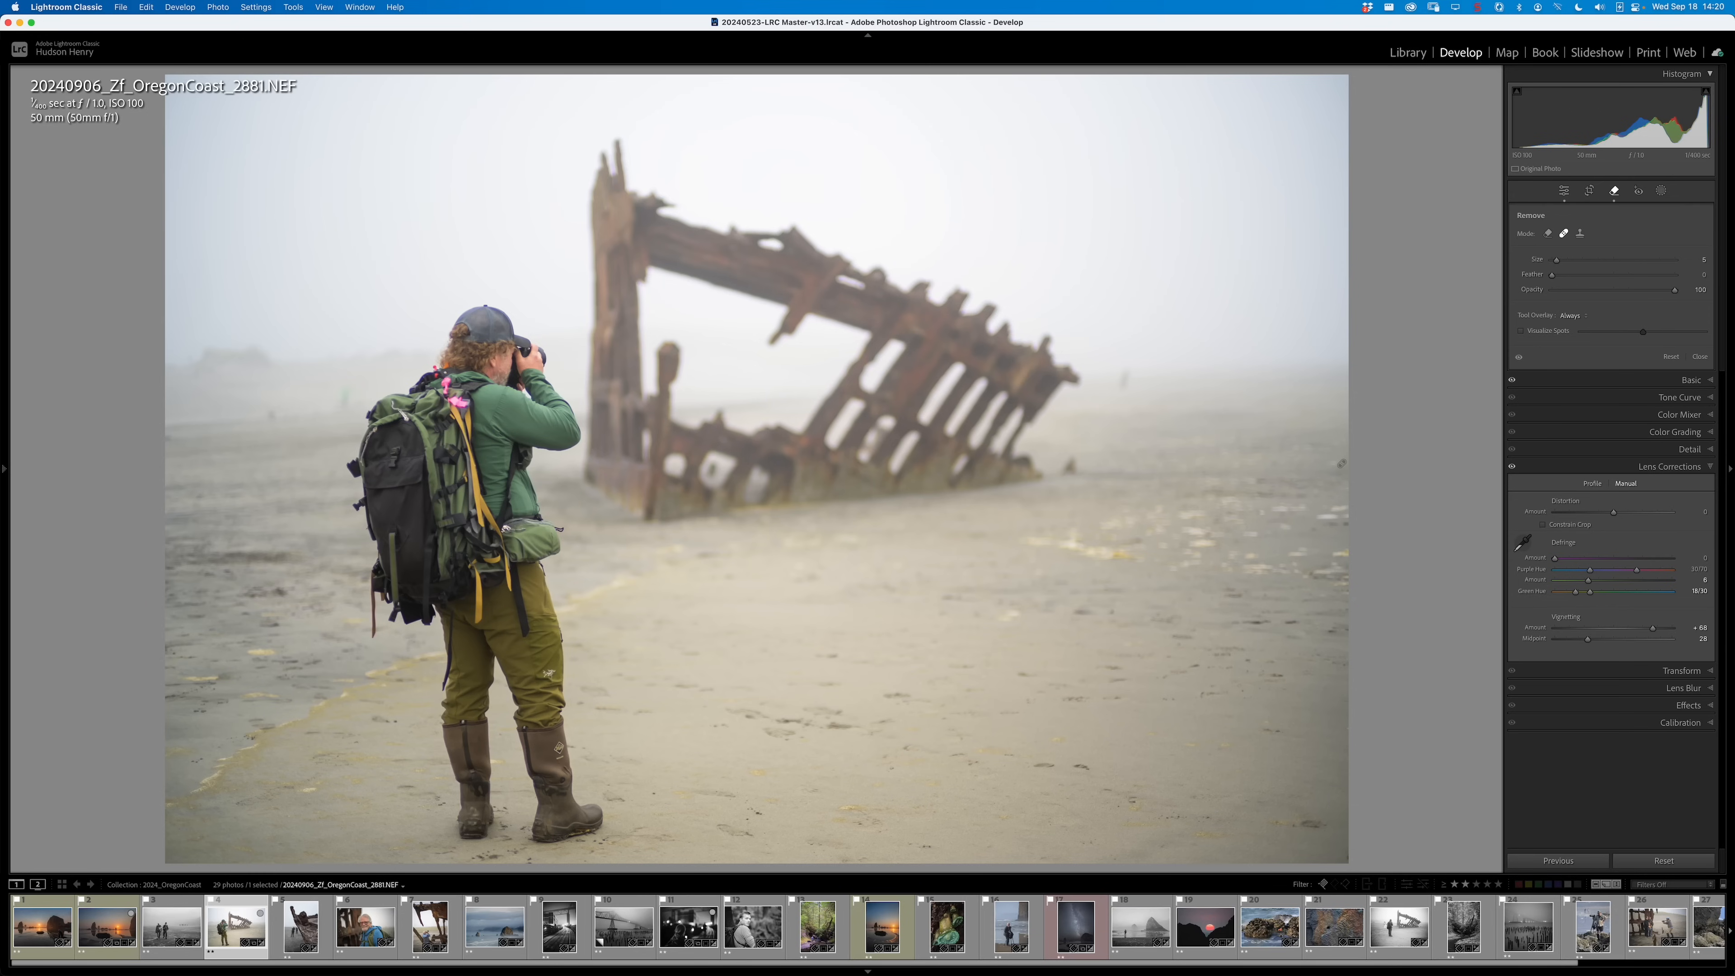
# - Open the black-and-white photo of the foggy bridge and inspect the bridge, its tower and the lights up close
pyautogui.click(623, 927)
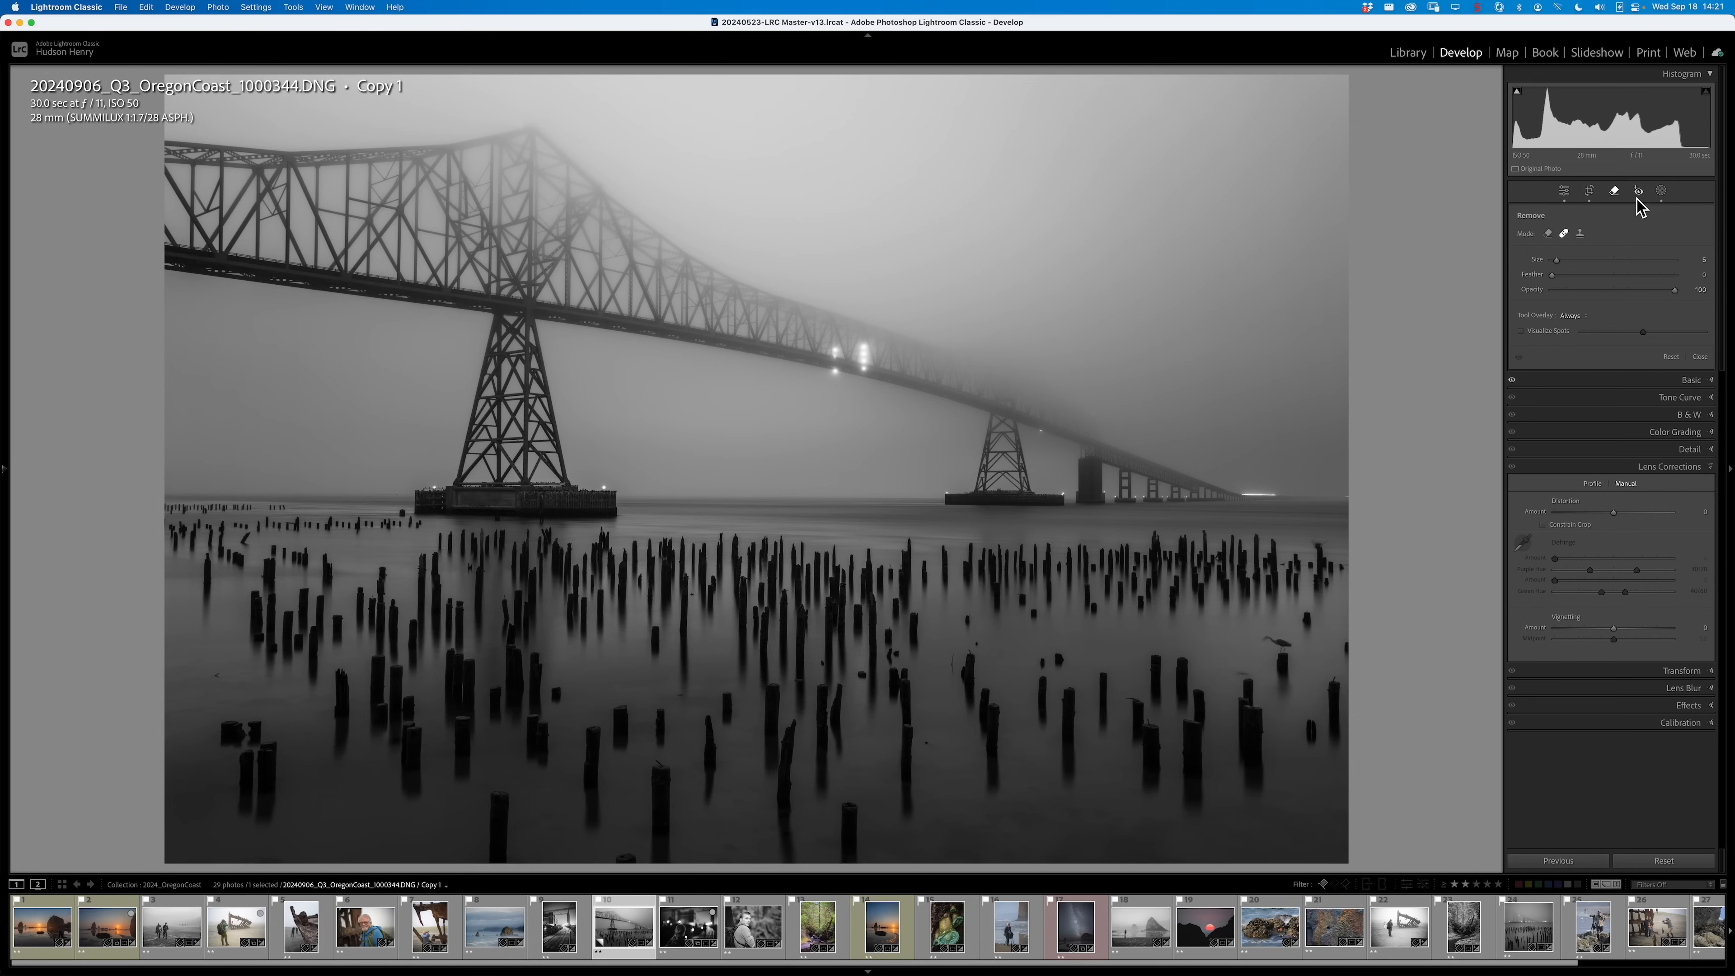
pyautogui.click(1614, 192)
pyautogui.click(504, 431)
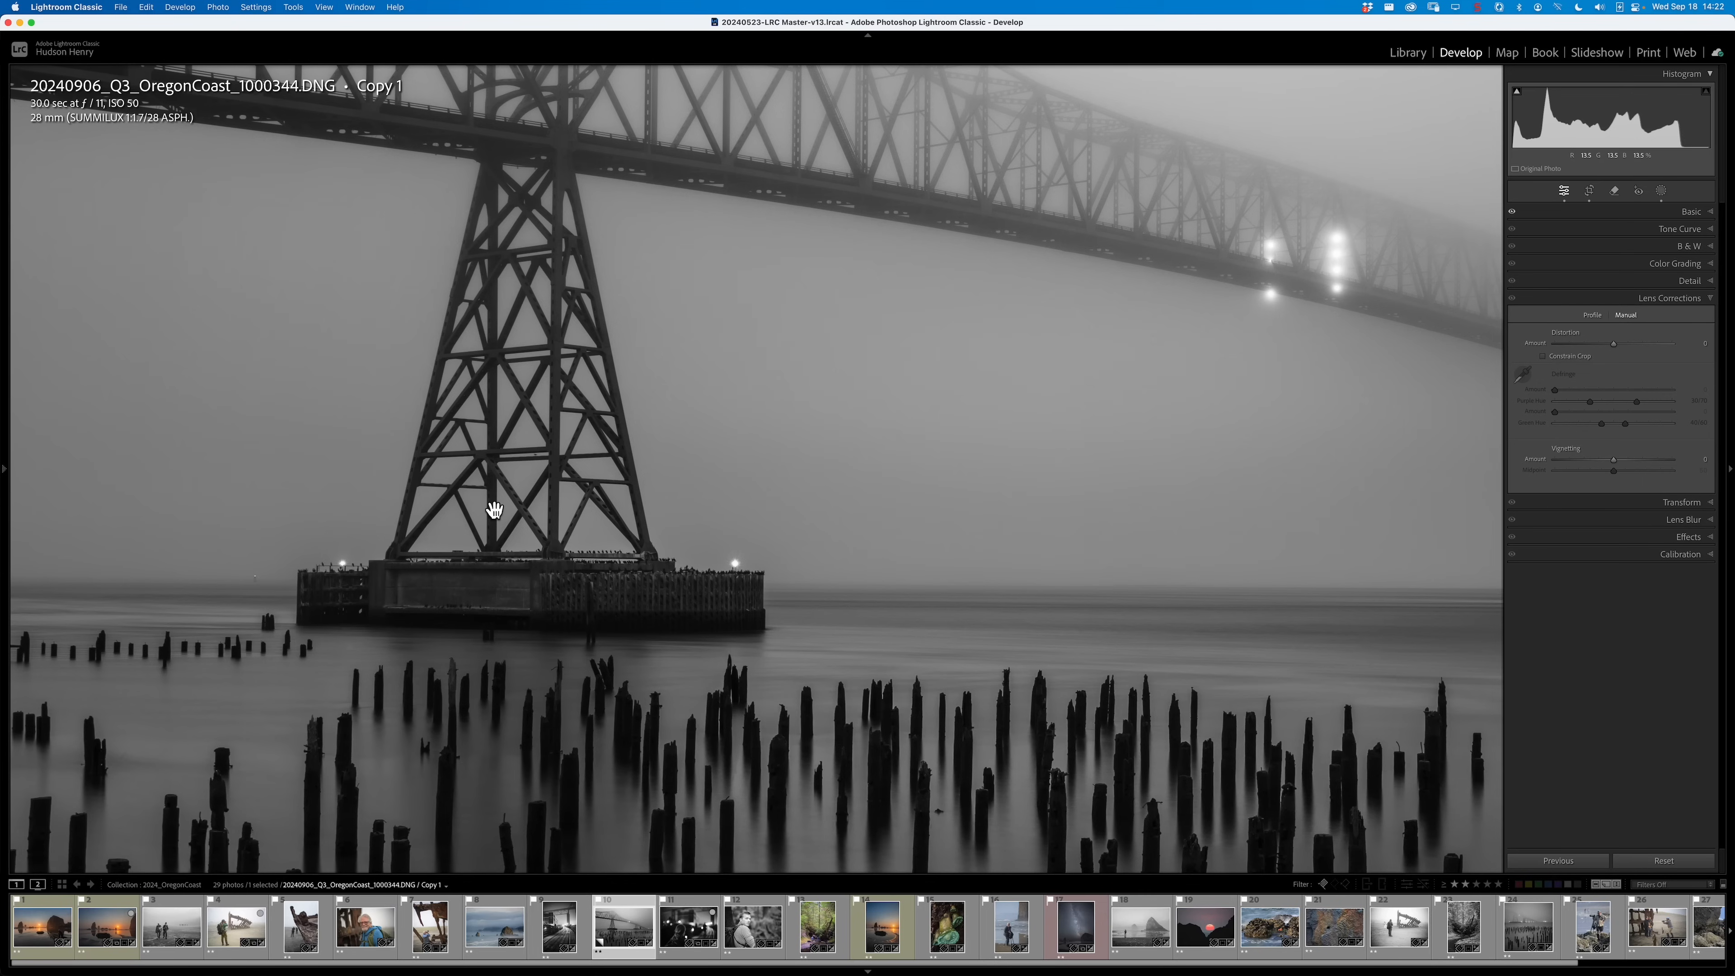
pyautogui.moveTo(629, 654); pyautogui.dragTo(966, 819)
pyautogui.moveTo(763, 353); pyautogui.dragTo(444, 415)
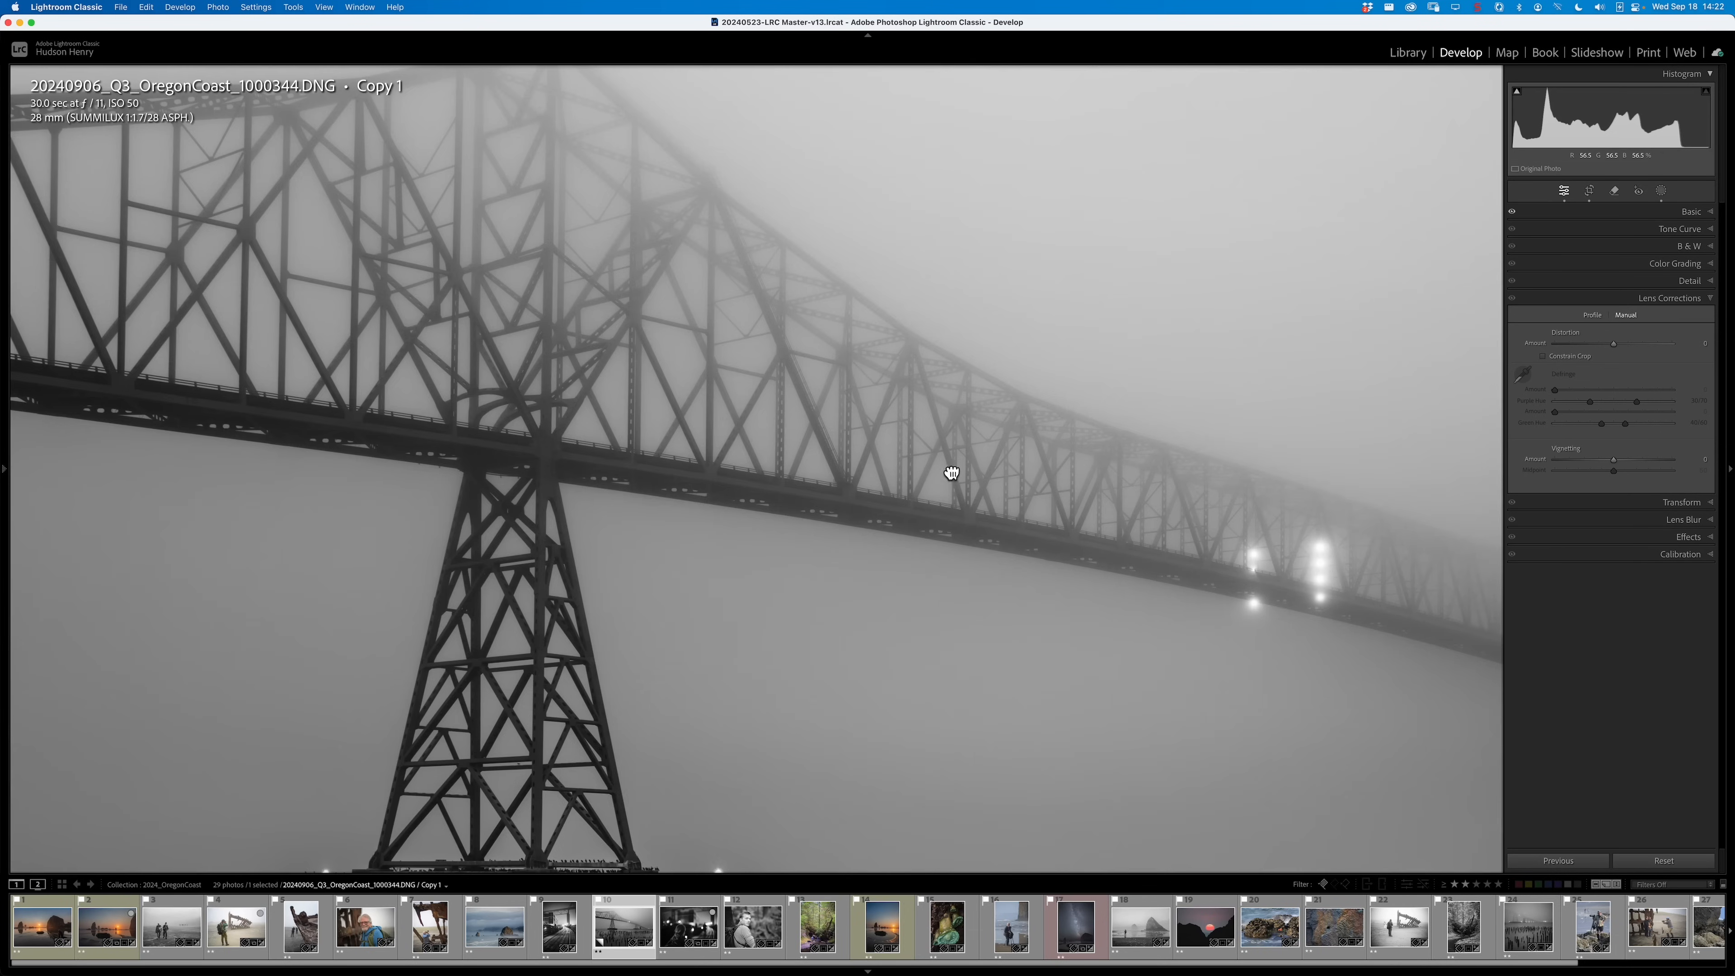
pyautogui.moveTo(950, 473); pyautogui.dragTo(706, 423)
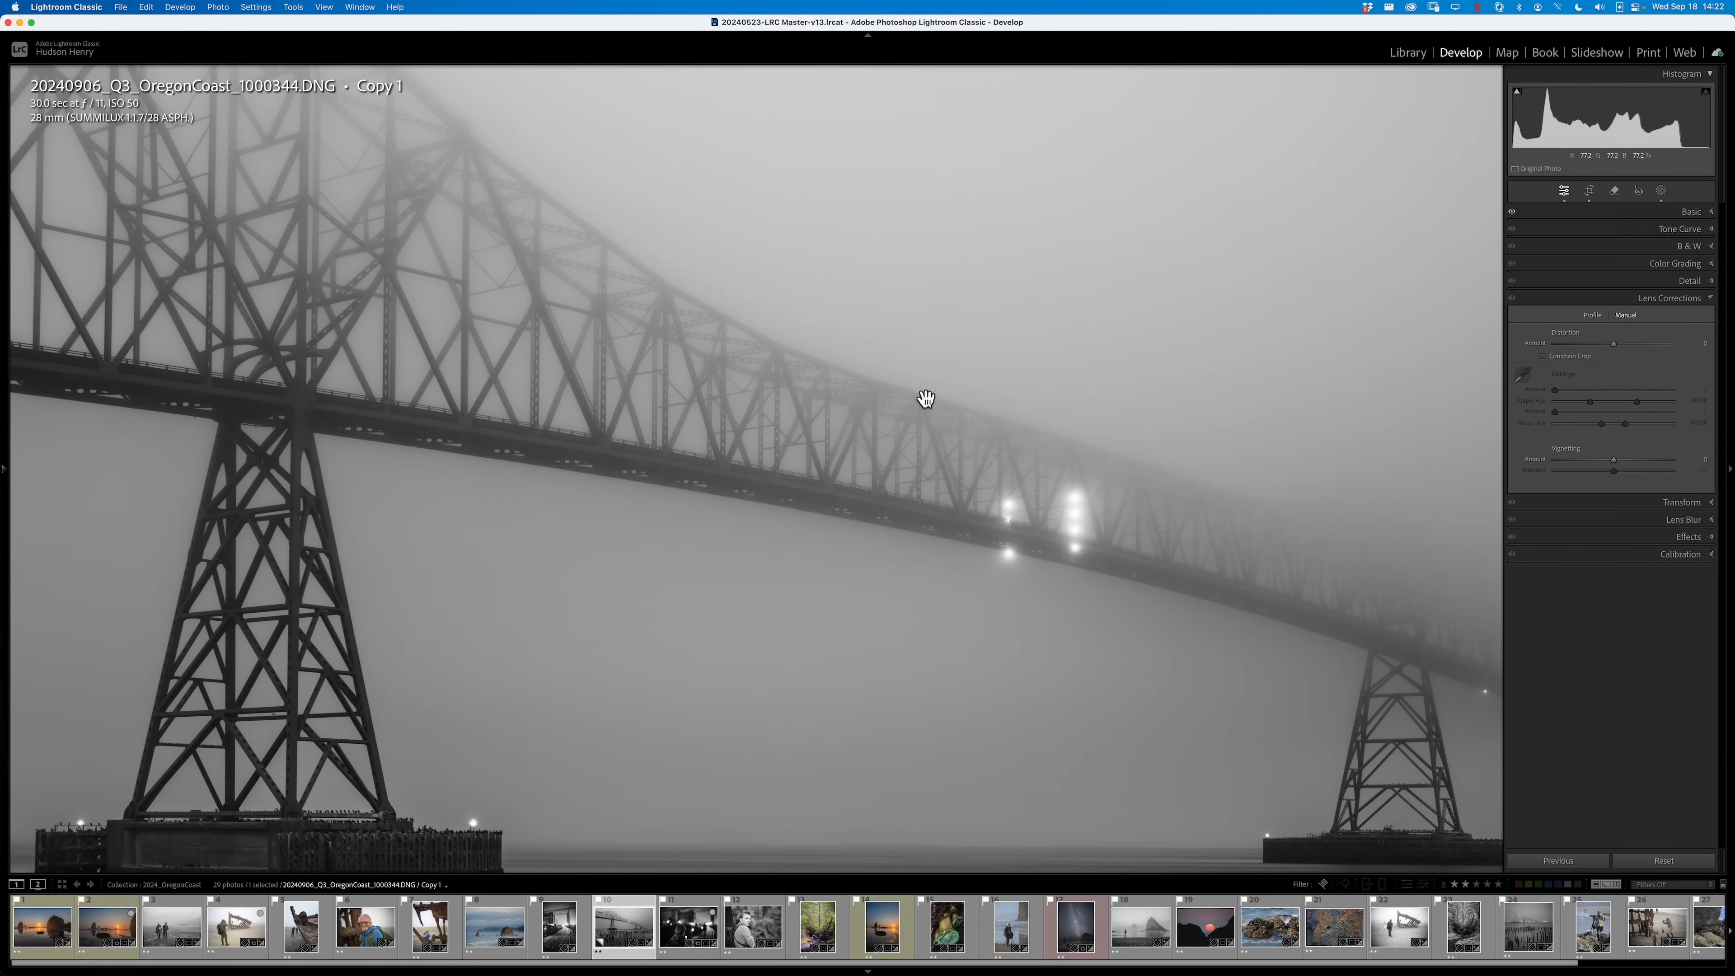
pyautogui.click(709, 451)
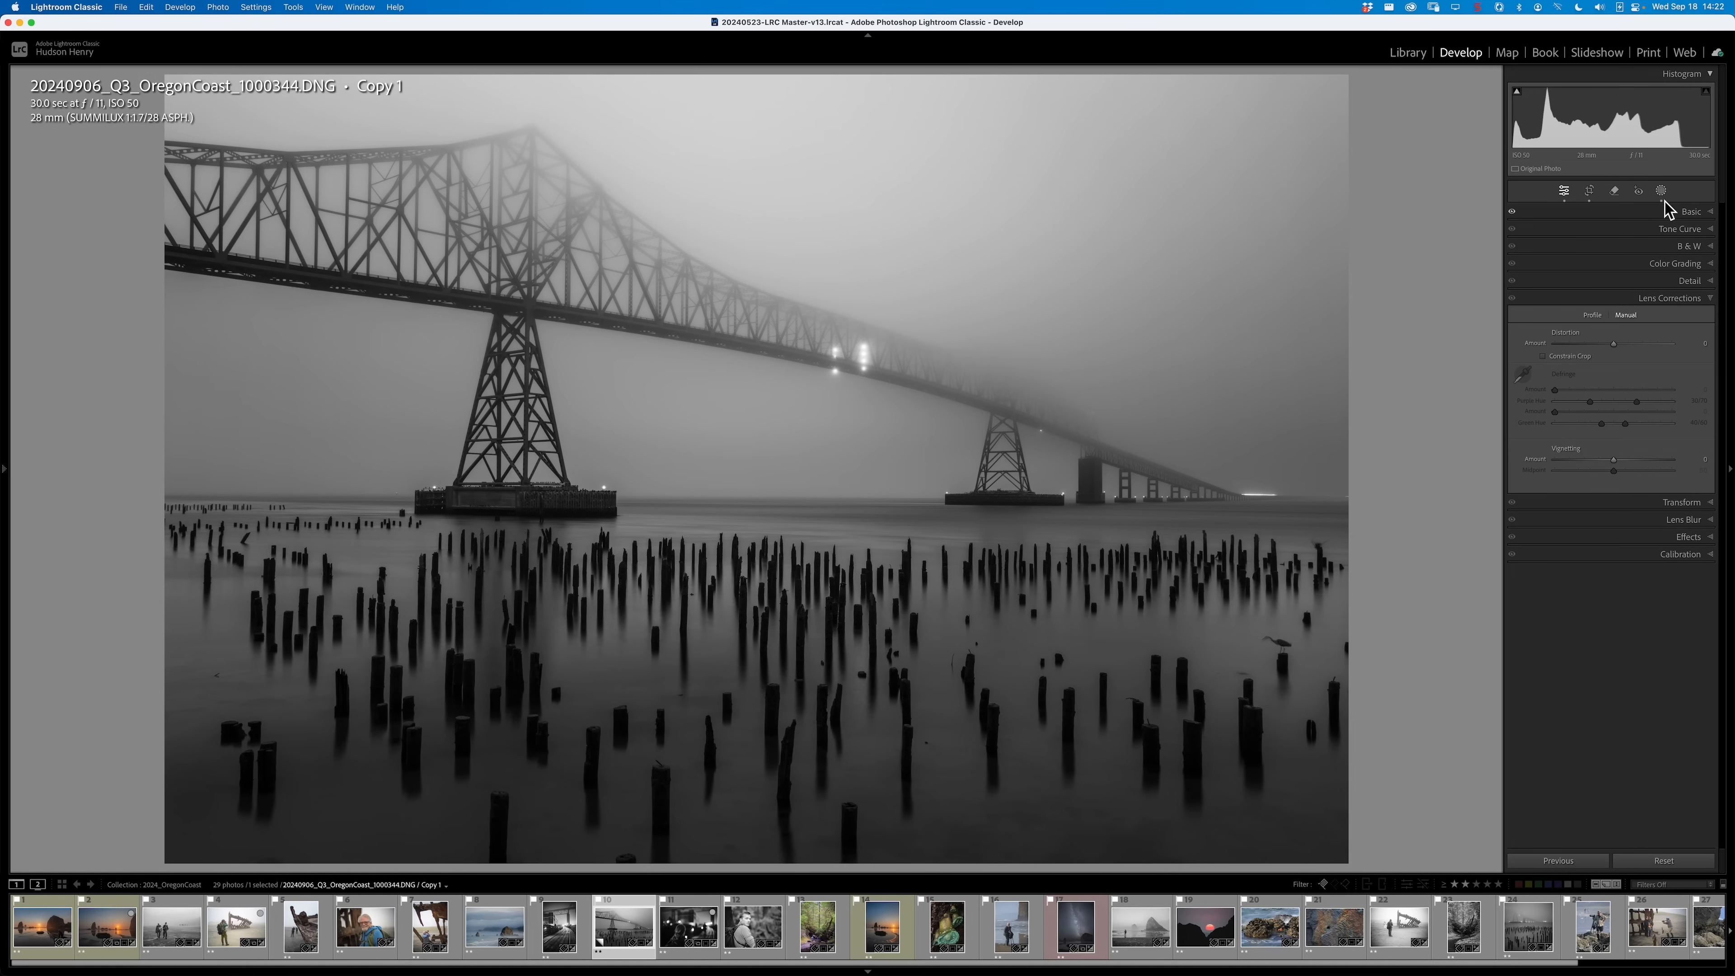
# - Check the bridge photo for sensor dust with the Remove tool's Visualize Spots view, and turn the view off again
pyautogui.click(1618, 195)
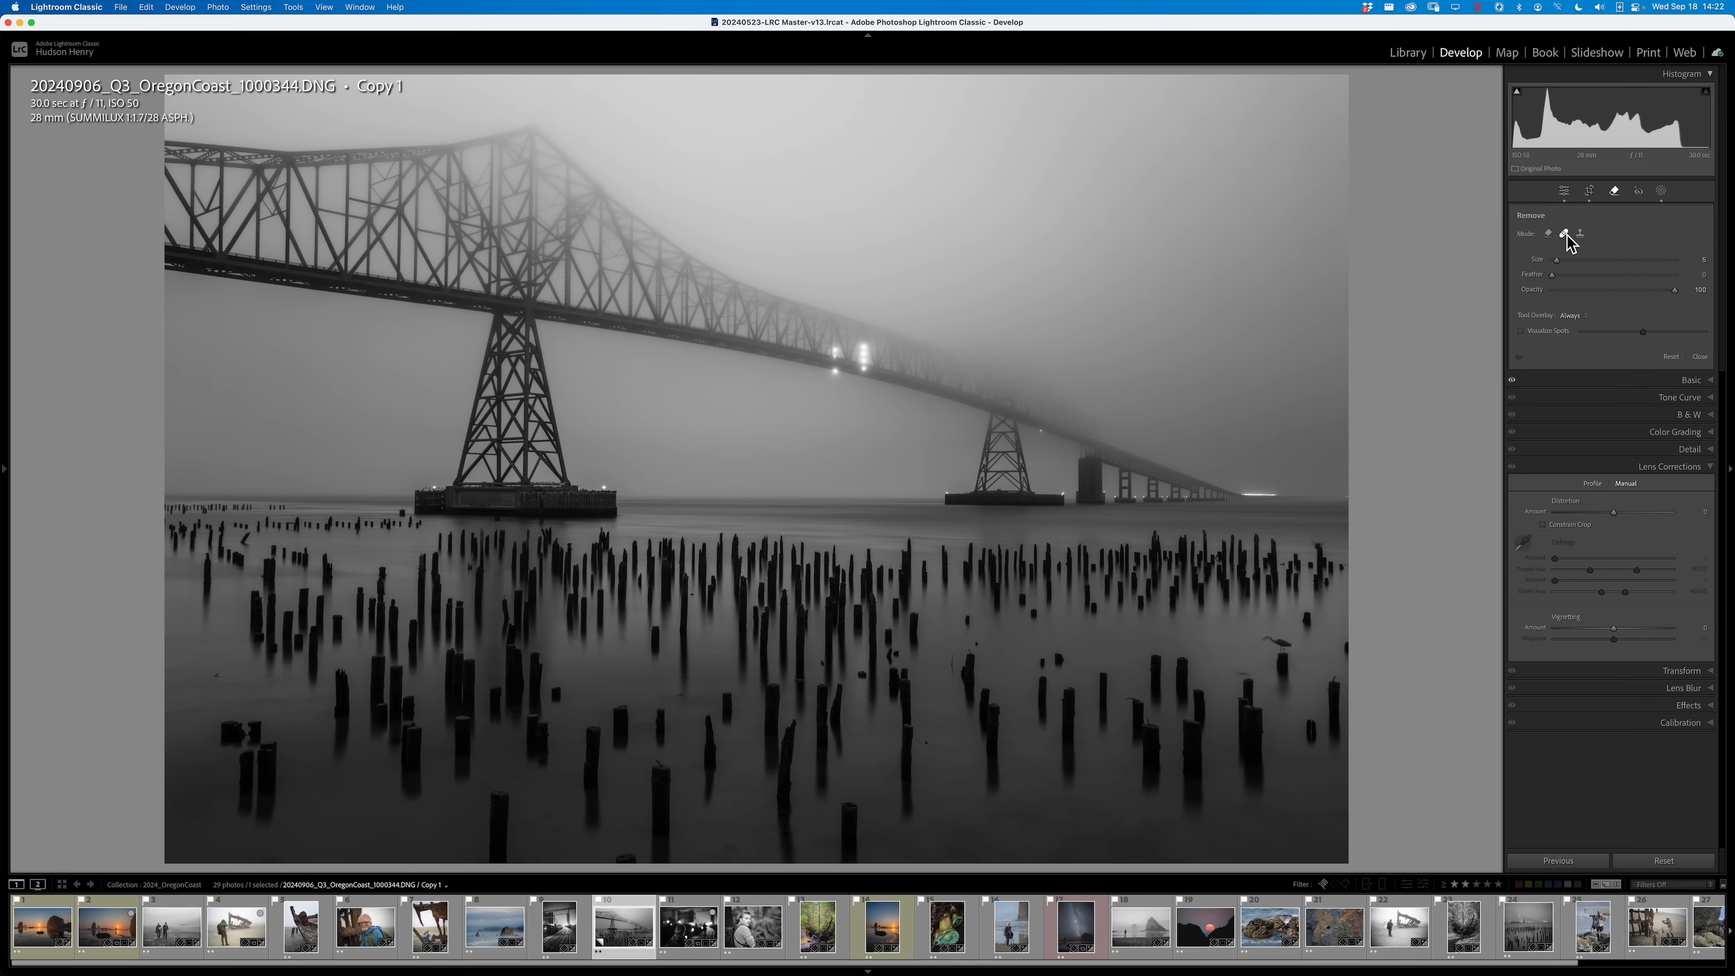
pyautogui.click(1523, 335)
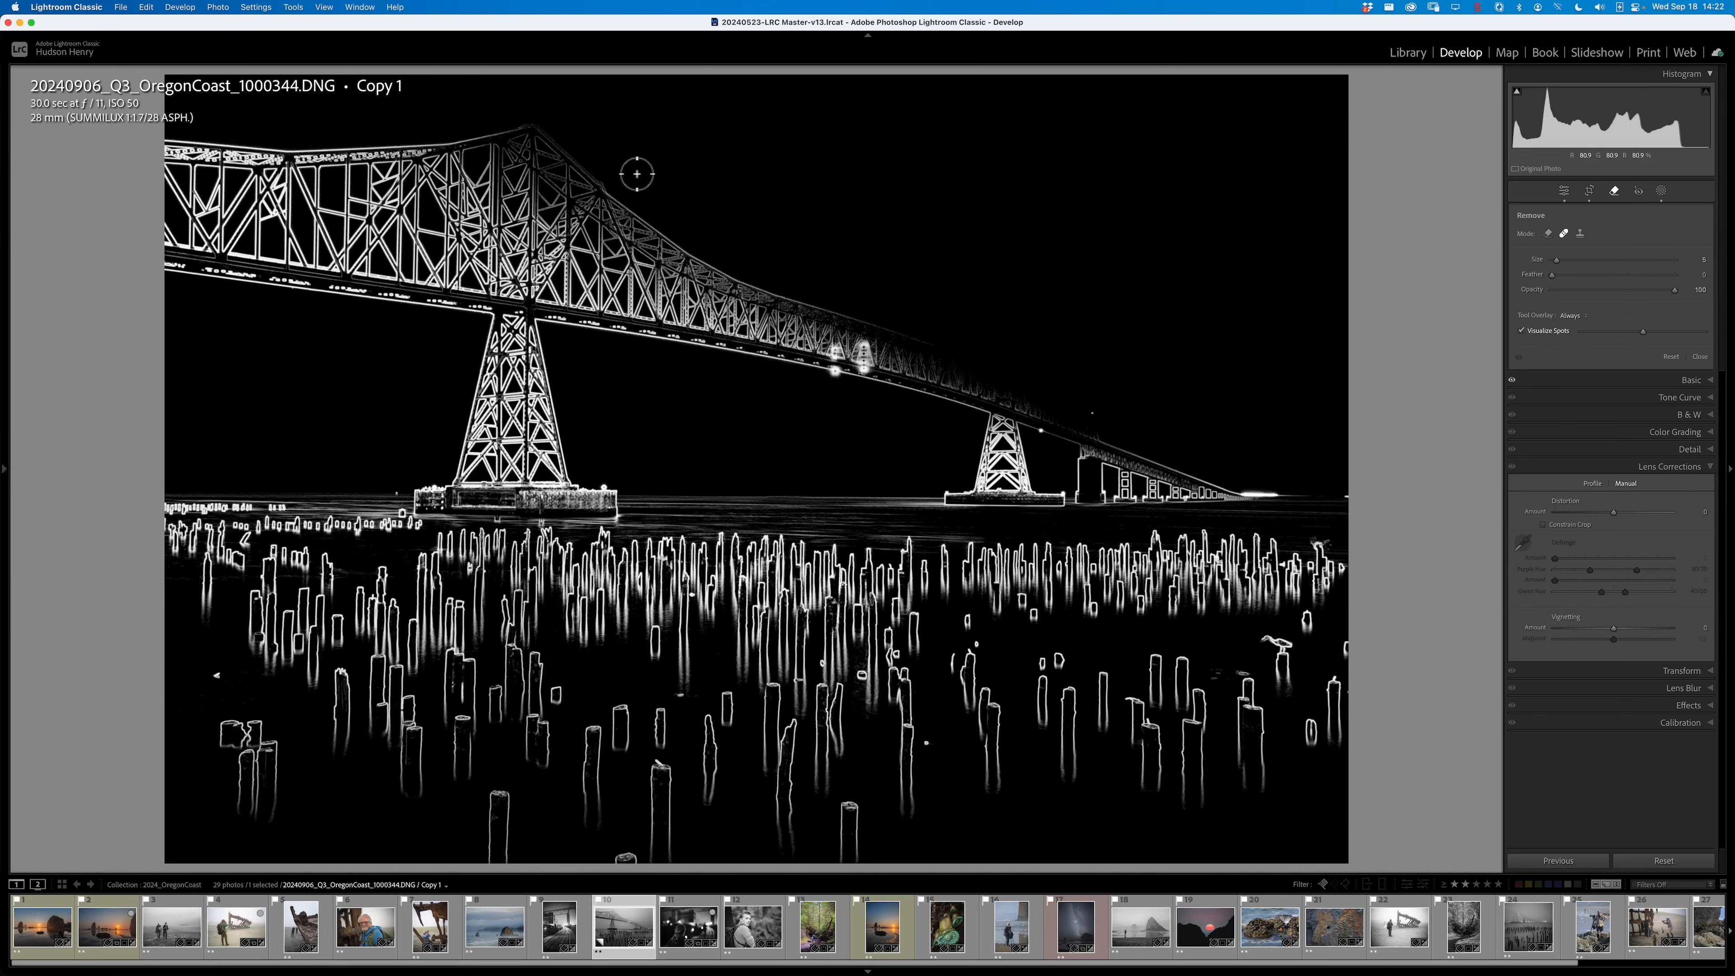
pyautogui.scroll(1, 810, 277)
pyautogui.scroll(-2, 256, 273)
pyautogui.scroll(1, 1286, 268)
pyautogui.click(1522, 331)
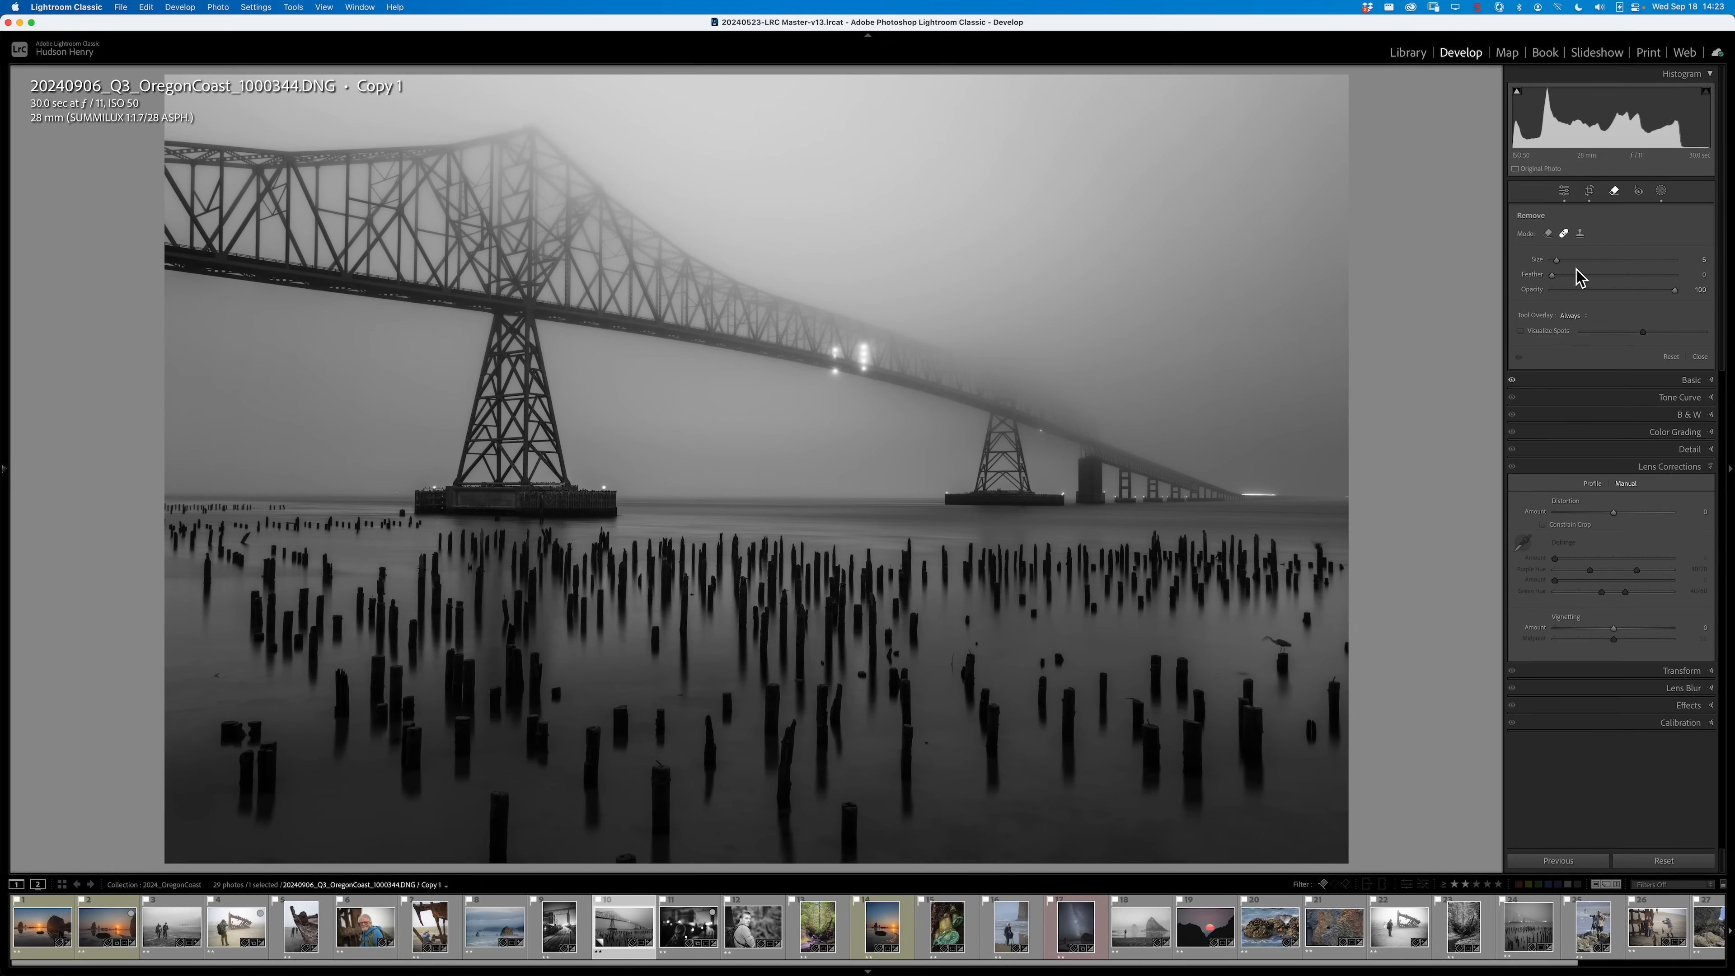
# - Try a larger healing brush with a softer feather, and return the feather to 0
pyautogui.moveTo(1562, 263); pyautogui.dragTo(1565, 260)
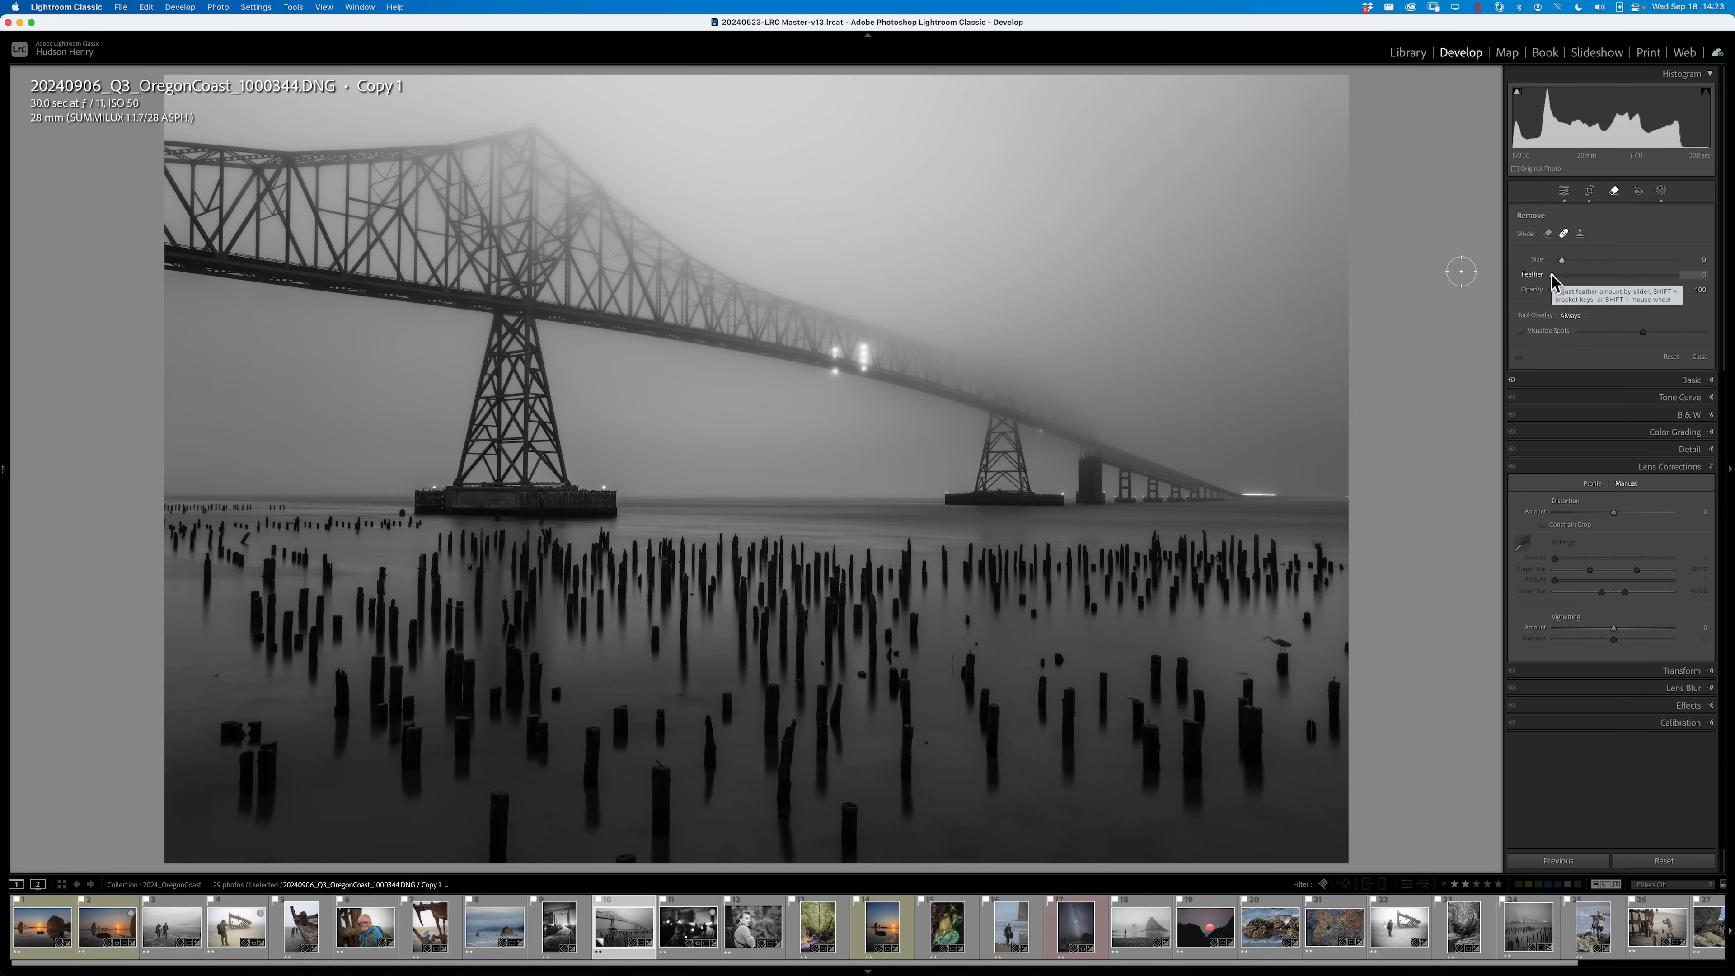
pyautogui.moveTo(1553, 276); pyautogui.dragTo(1561, 286)
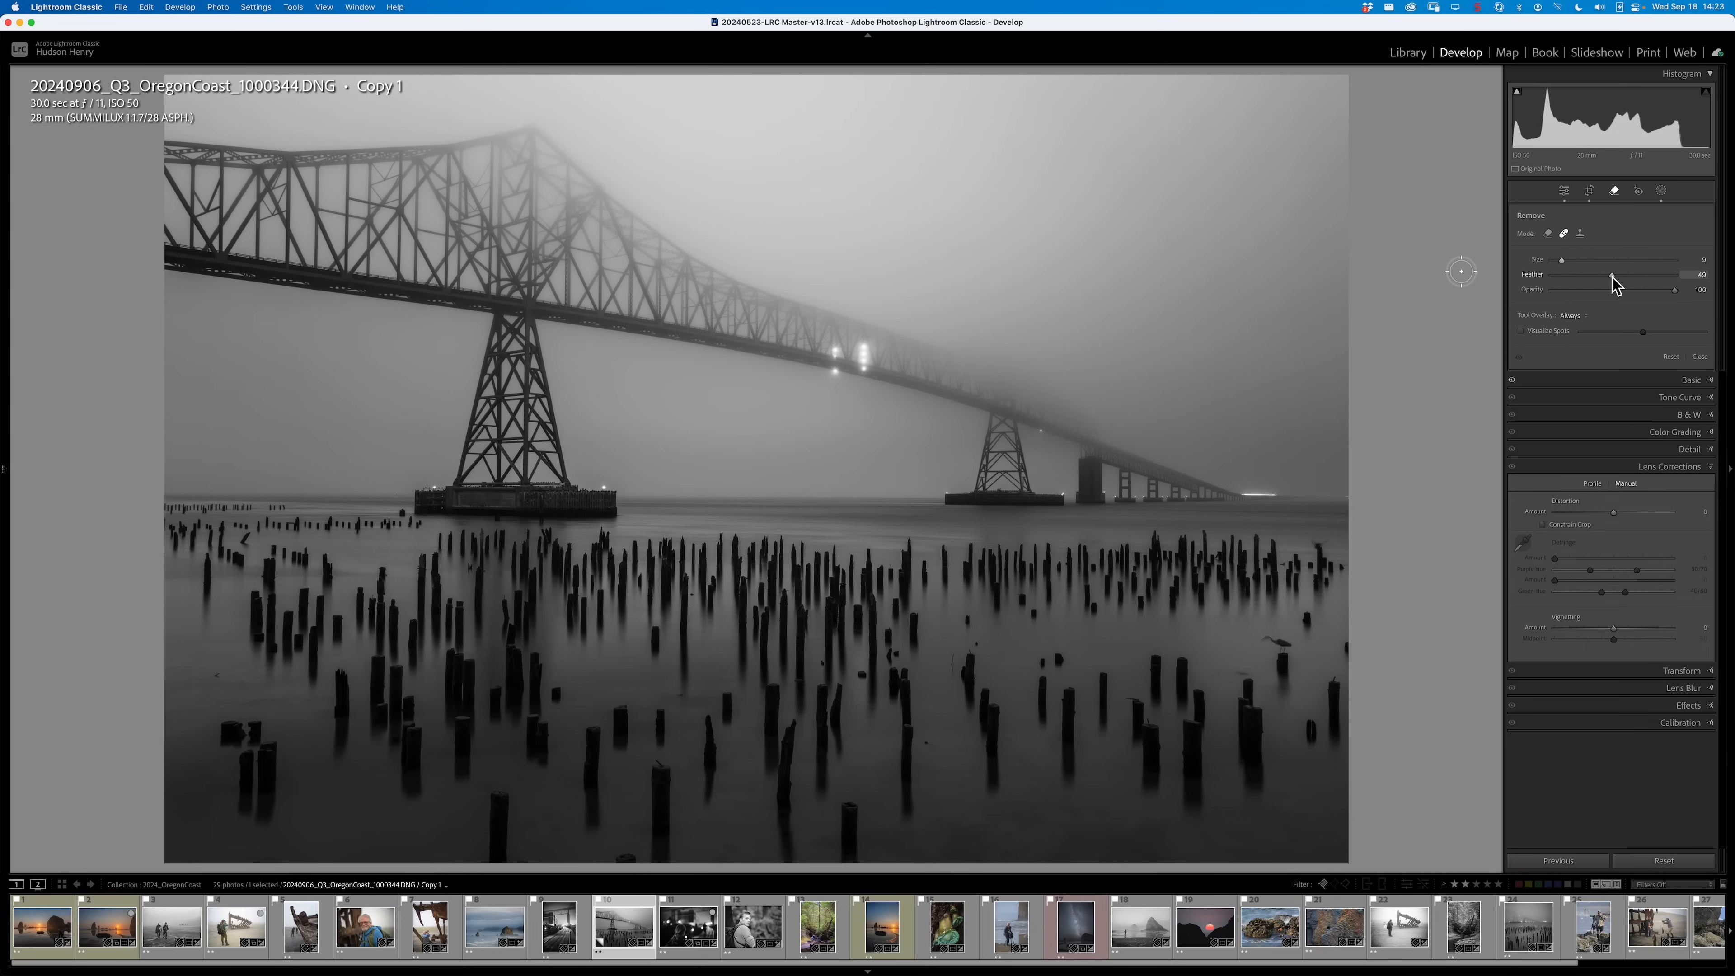
pyautogui.moveTo(1612, 278); pyautogui.dragTo(1552, 277)
# - Shrink the healing brush and heal the distracting spot in the water at the photo's right edge
pyautogui.press('[')
pyautogui.press('[')
pyautogui.press('[')
pyautogui.press('[')
pyautogui.press('[')
pyautogui.press('[')
pyautogui.click(1350, 648)
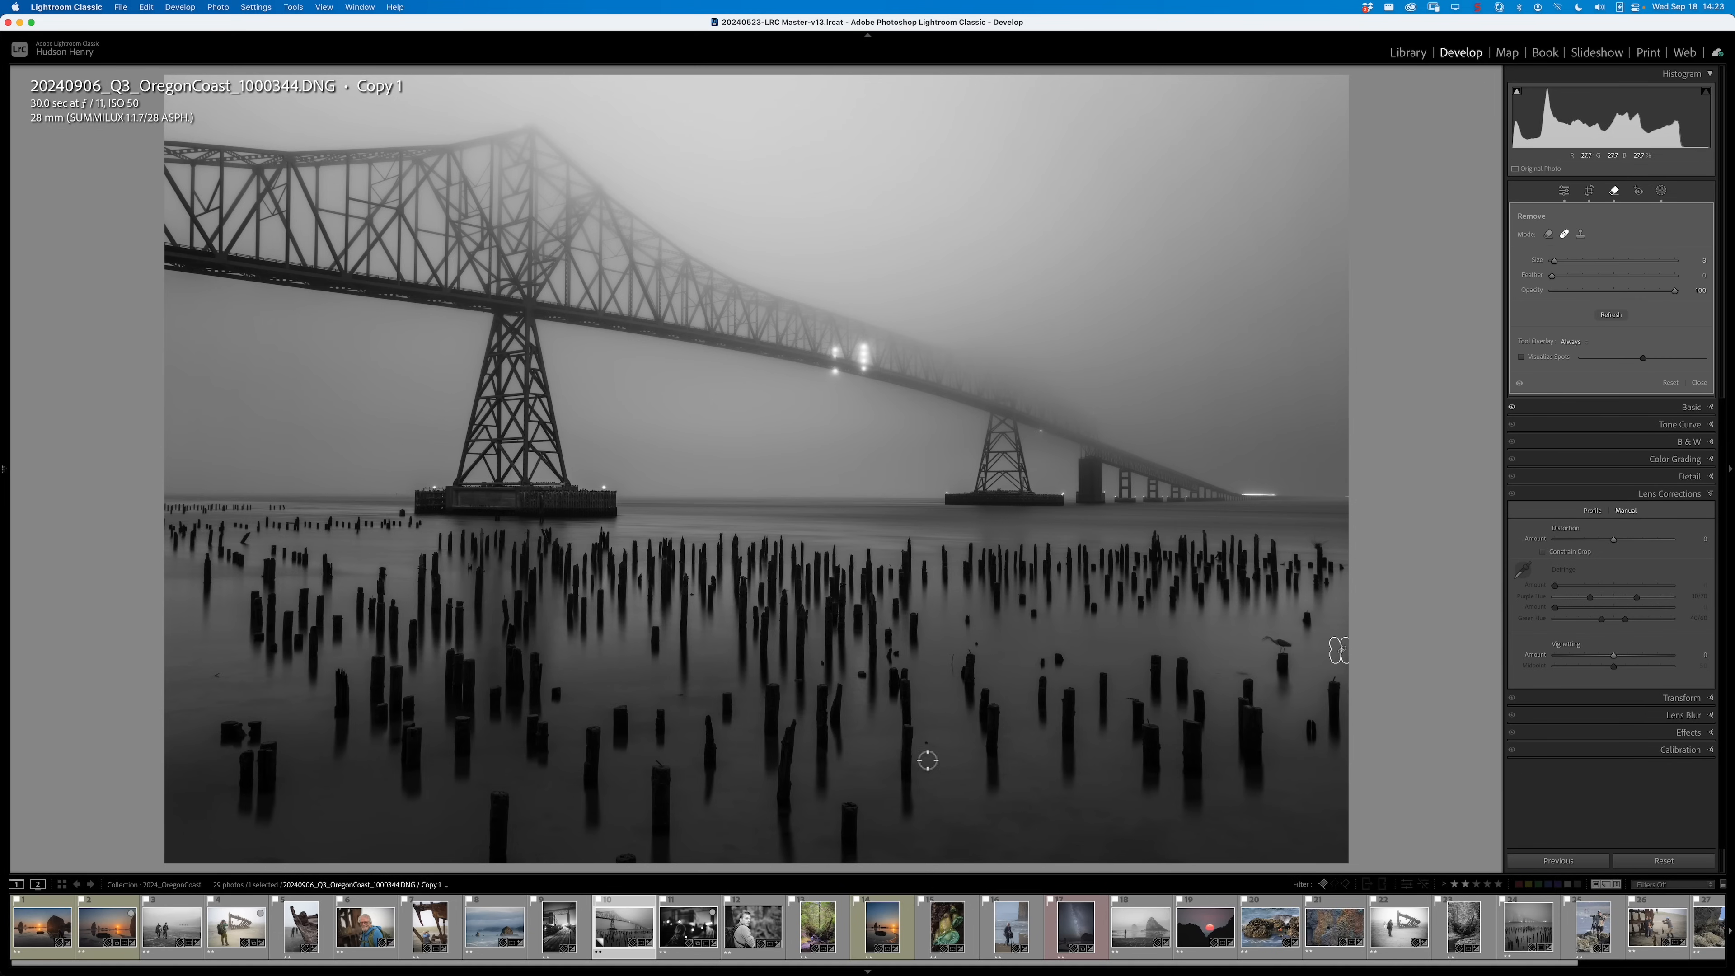
# - Enlarge the healing brush and heal away the two cut-off pilings along the photo's bottom edge
pyautogui.scroll(3, 848, 800)
pyautogui.moveTo(847, 803)
pyautogui.mouseDown()
pyautogui.moveTo(850, 865)
pyautogui.moveTo(863, 812)
pyautogui.moveTo(849, 814)
pyautogui.mouseUp()
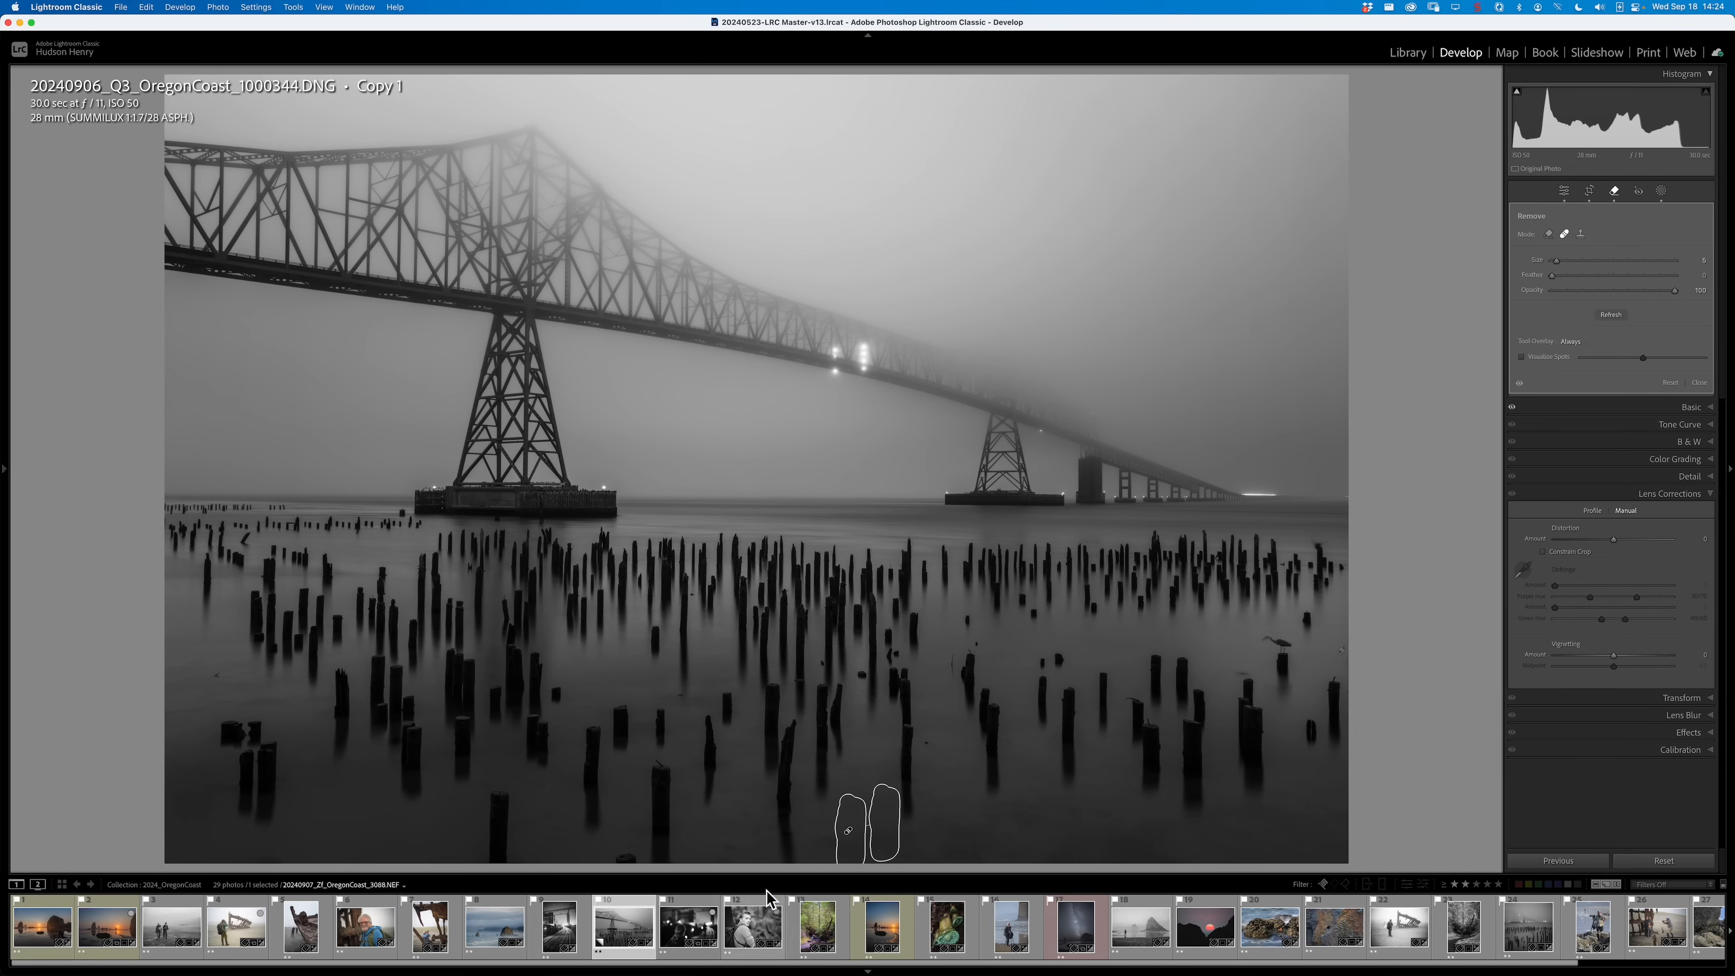
pyautogui.moveTo(626, 859)
pyautogui.mouseDown()
pyautogui.moveTo(637, 869)
pyautogui.moveTo(619, 873)
pyautogui.mouseUp()
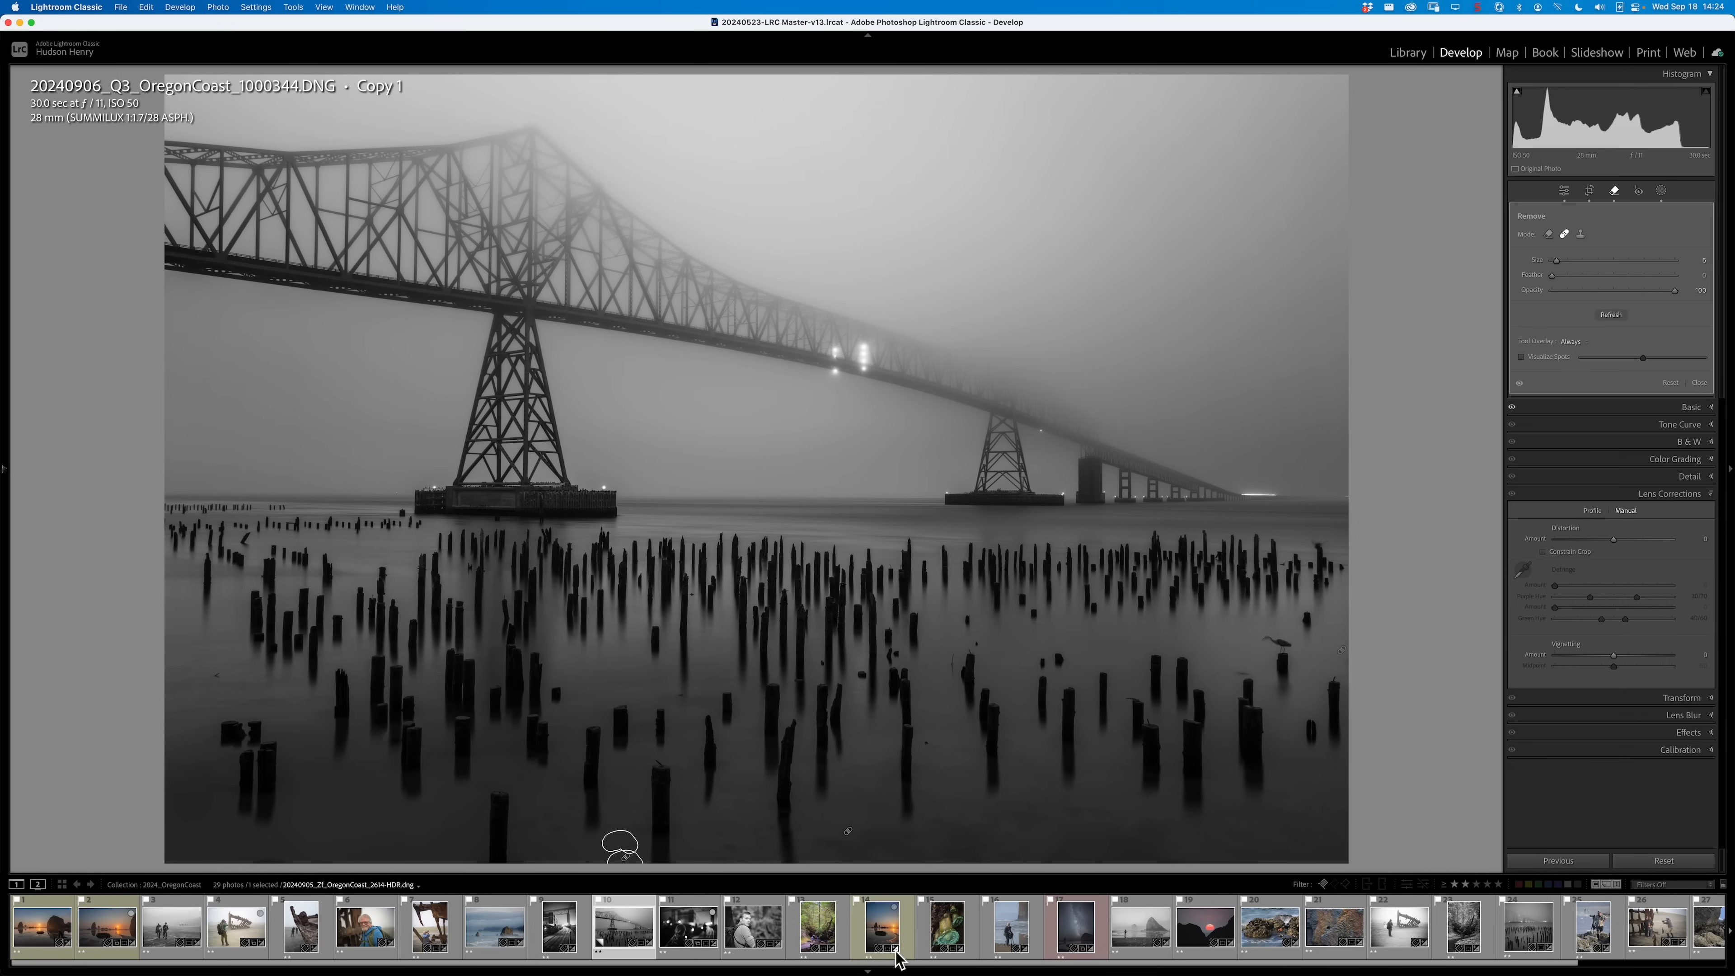
# - Switch the Remove tool to Remove mode with Object Aware on and mark the cut-off piling at the photo's bottom edge
pyautogui.click(1615, 192)
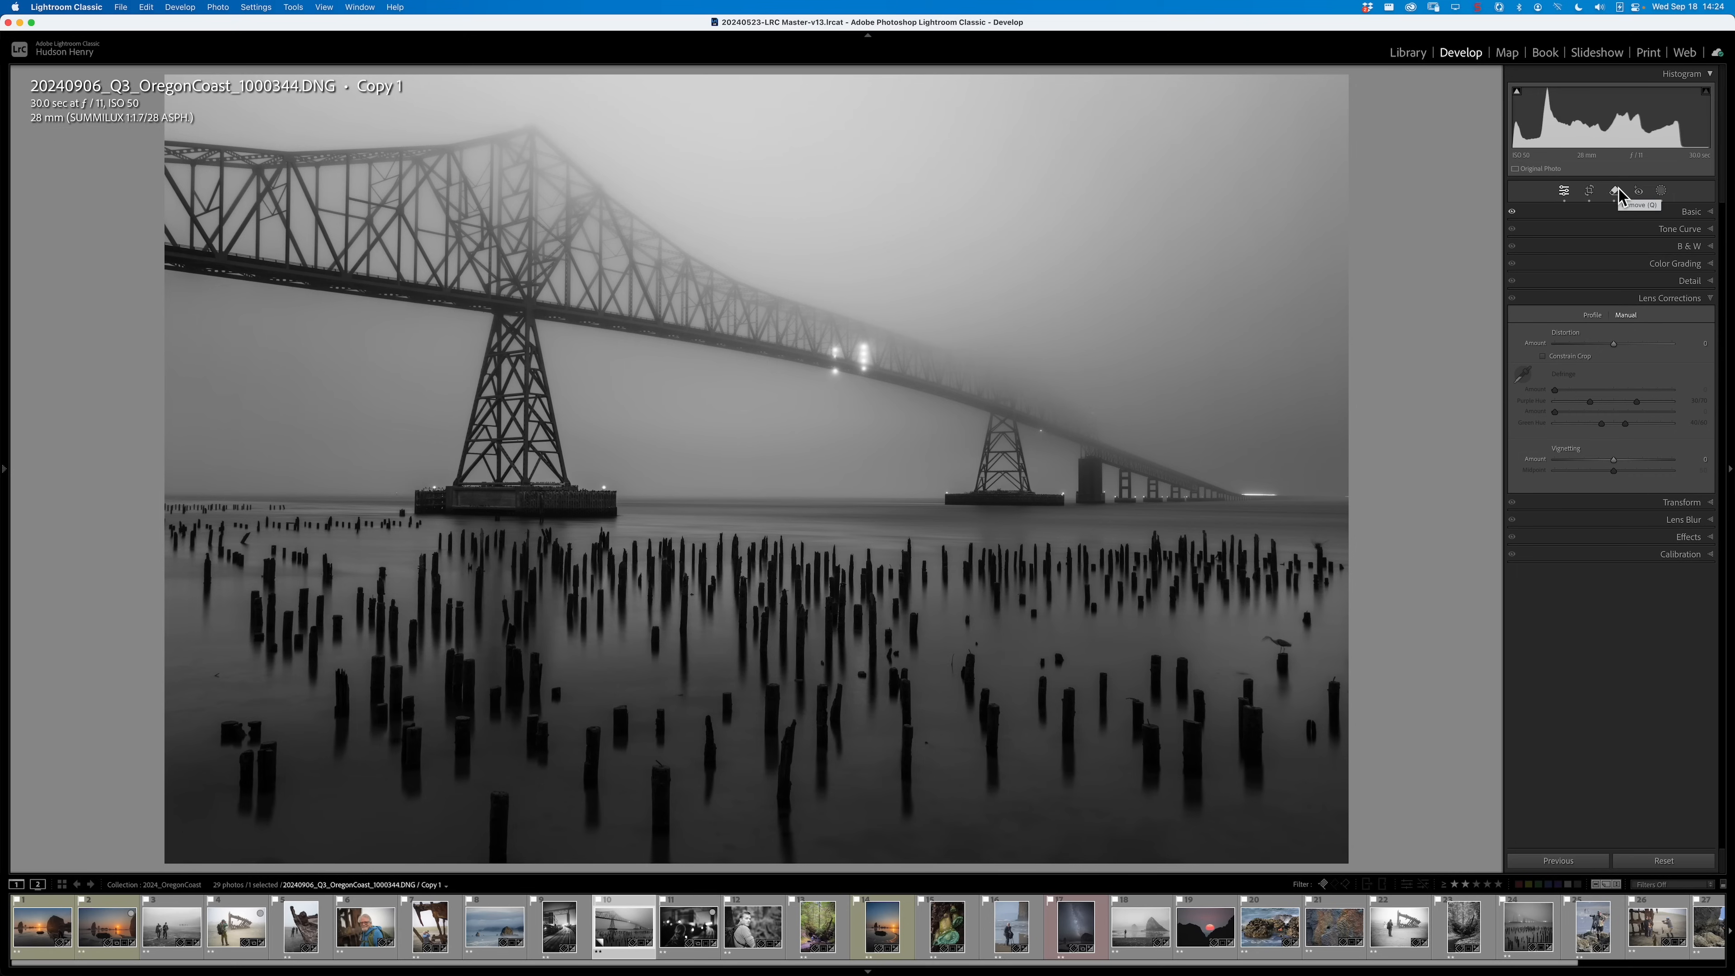
pyautogui.click(1616, 190)
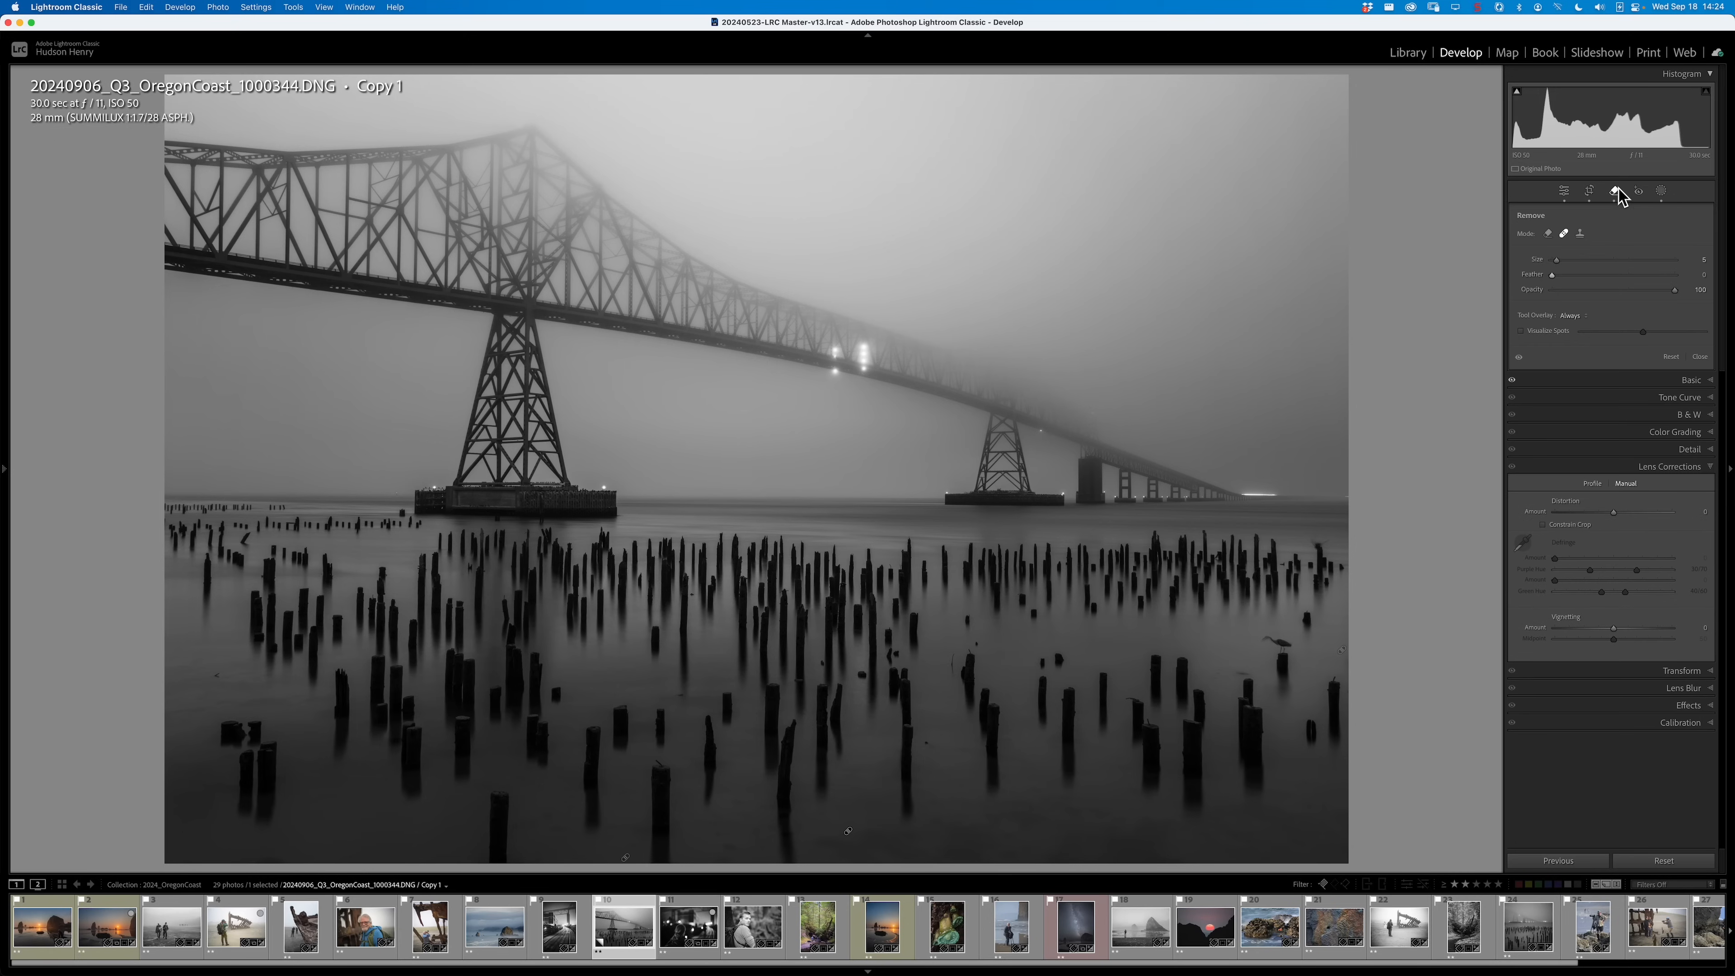
pyautogui.click(1548, 234)
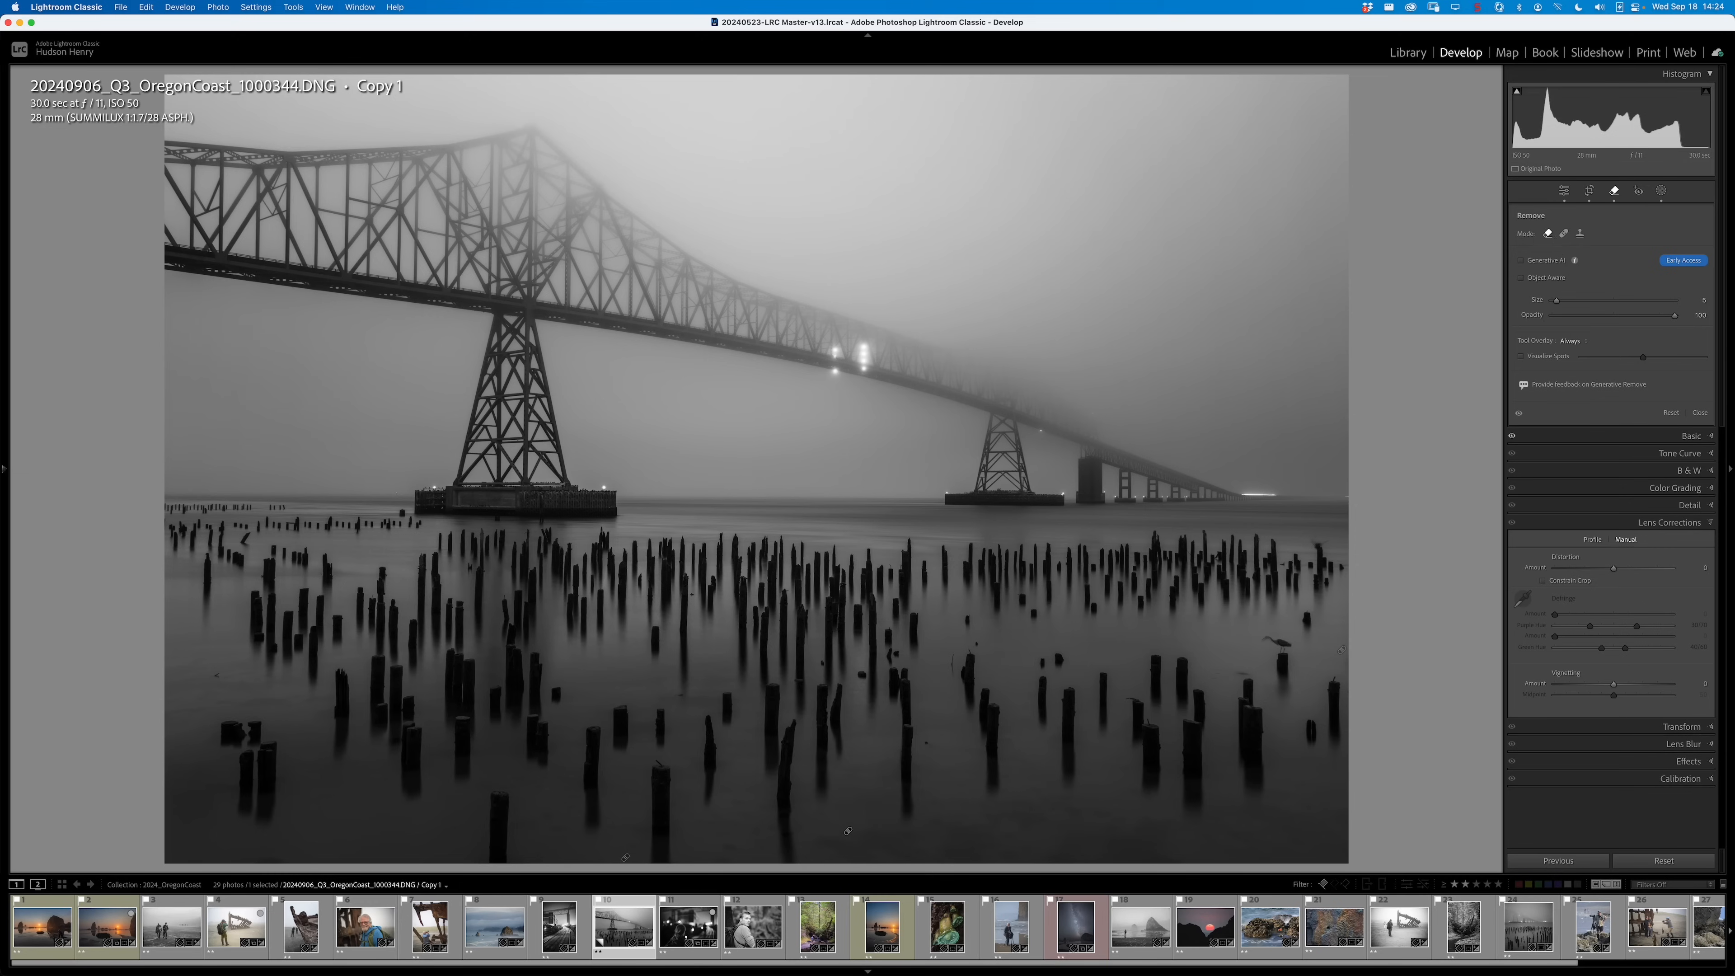
pyautogui.click(1521, 278)
pyautogui.moveTo(493, 799)
pyautogui.mouseDown()
pyautogui.moveTo(516, 815)
pyautogui.moveTo(500, 813)
pyautogui.moveTo(497, 866)
pyautogui.moveTo(503, 803)
pyautogui.moveTo(493, 820)
pyautogui.moveTo(496, 867)
pyautogui.moveTo(512, 803)
pyautogui.moveTo(496, 819)
pyautogui.mouseUp()
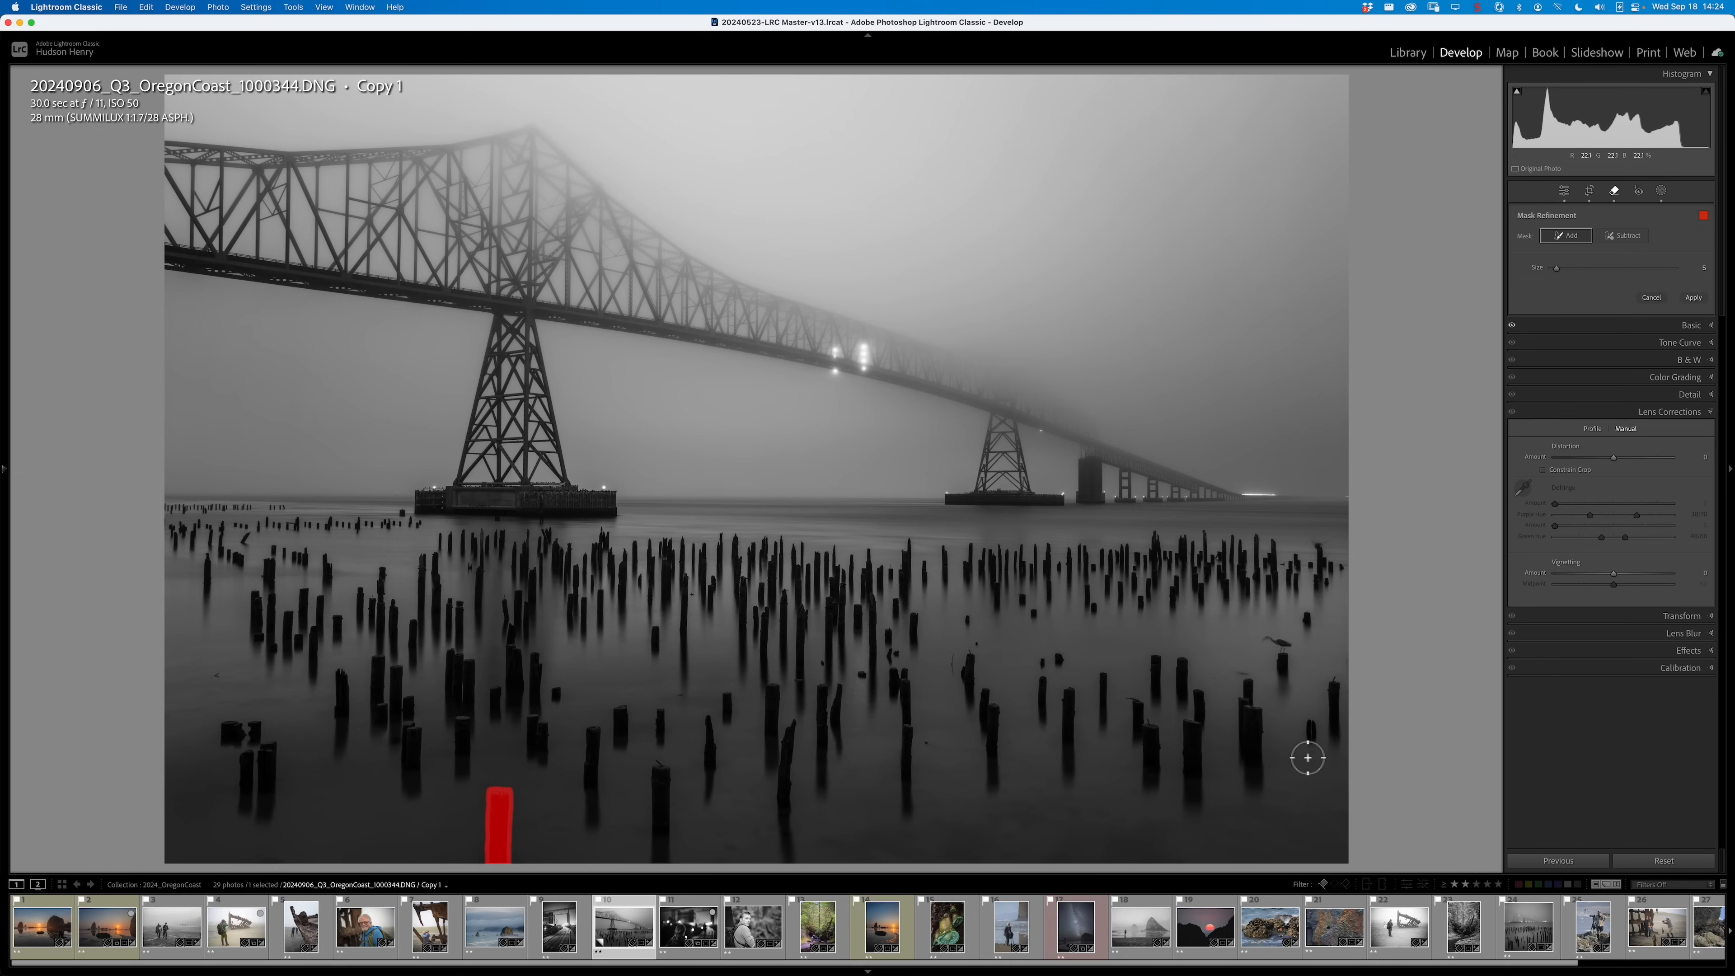
# - Shrink the brush, mark the small spot in the water near the photo's left edge, and apply the removal
pyautogui.press('[')
pyautogui.press('[')
pyautogui.click(216, 676)
pyautogui.click(1693, 301)
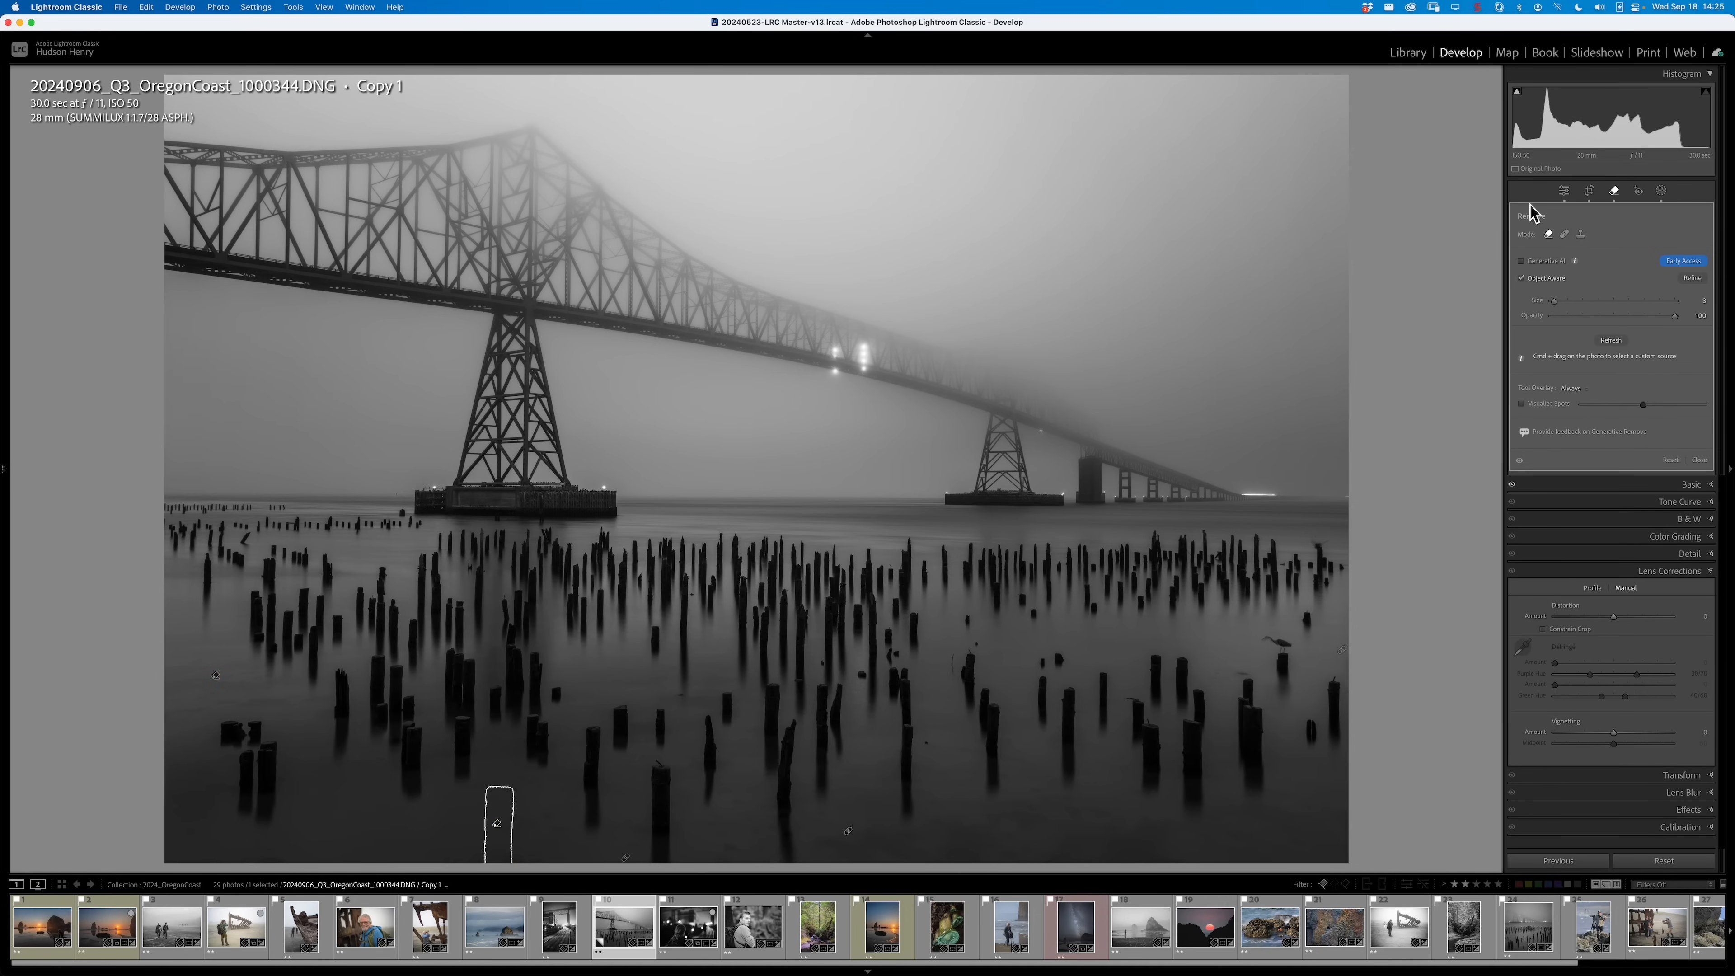
pyautogui.click(1615, 193)
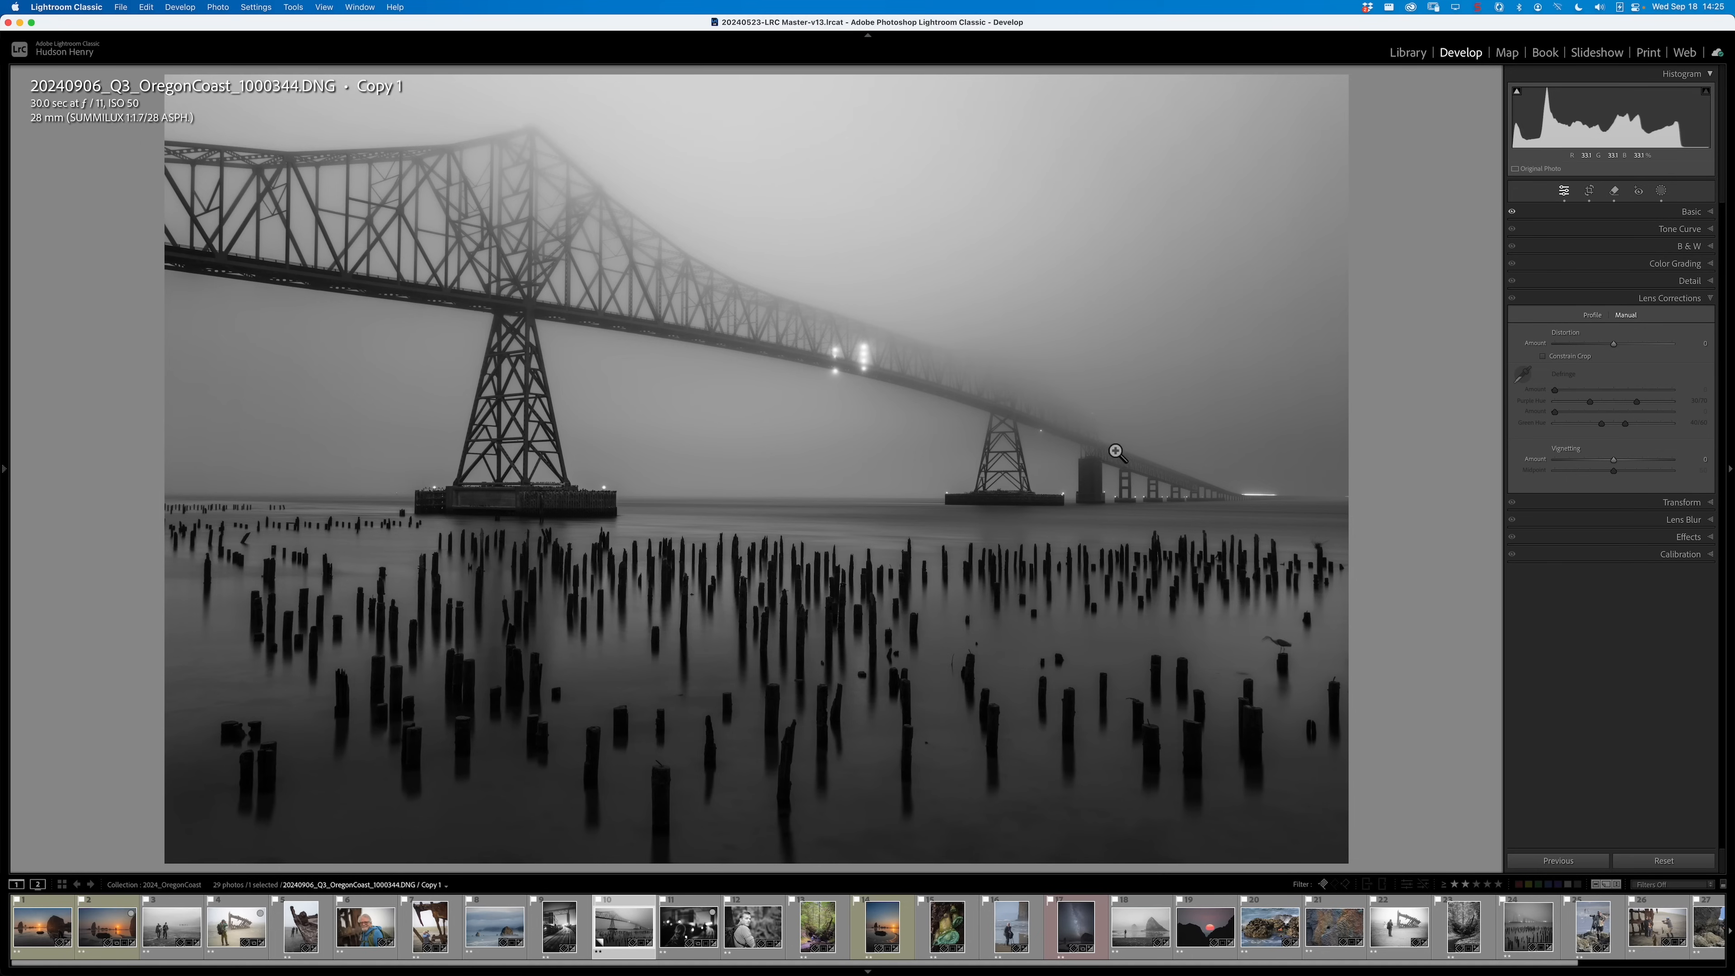
# - Try to remove the larger bright light on the bridge with Object Aware alone, and undo the removal
pyautogui.click(1615, 193)
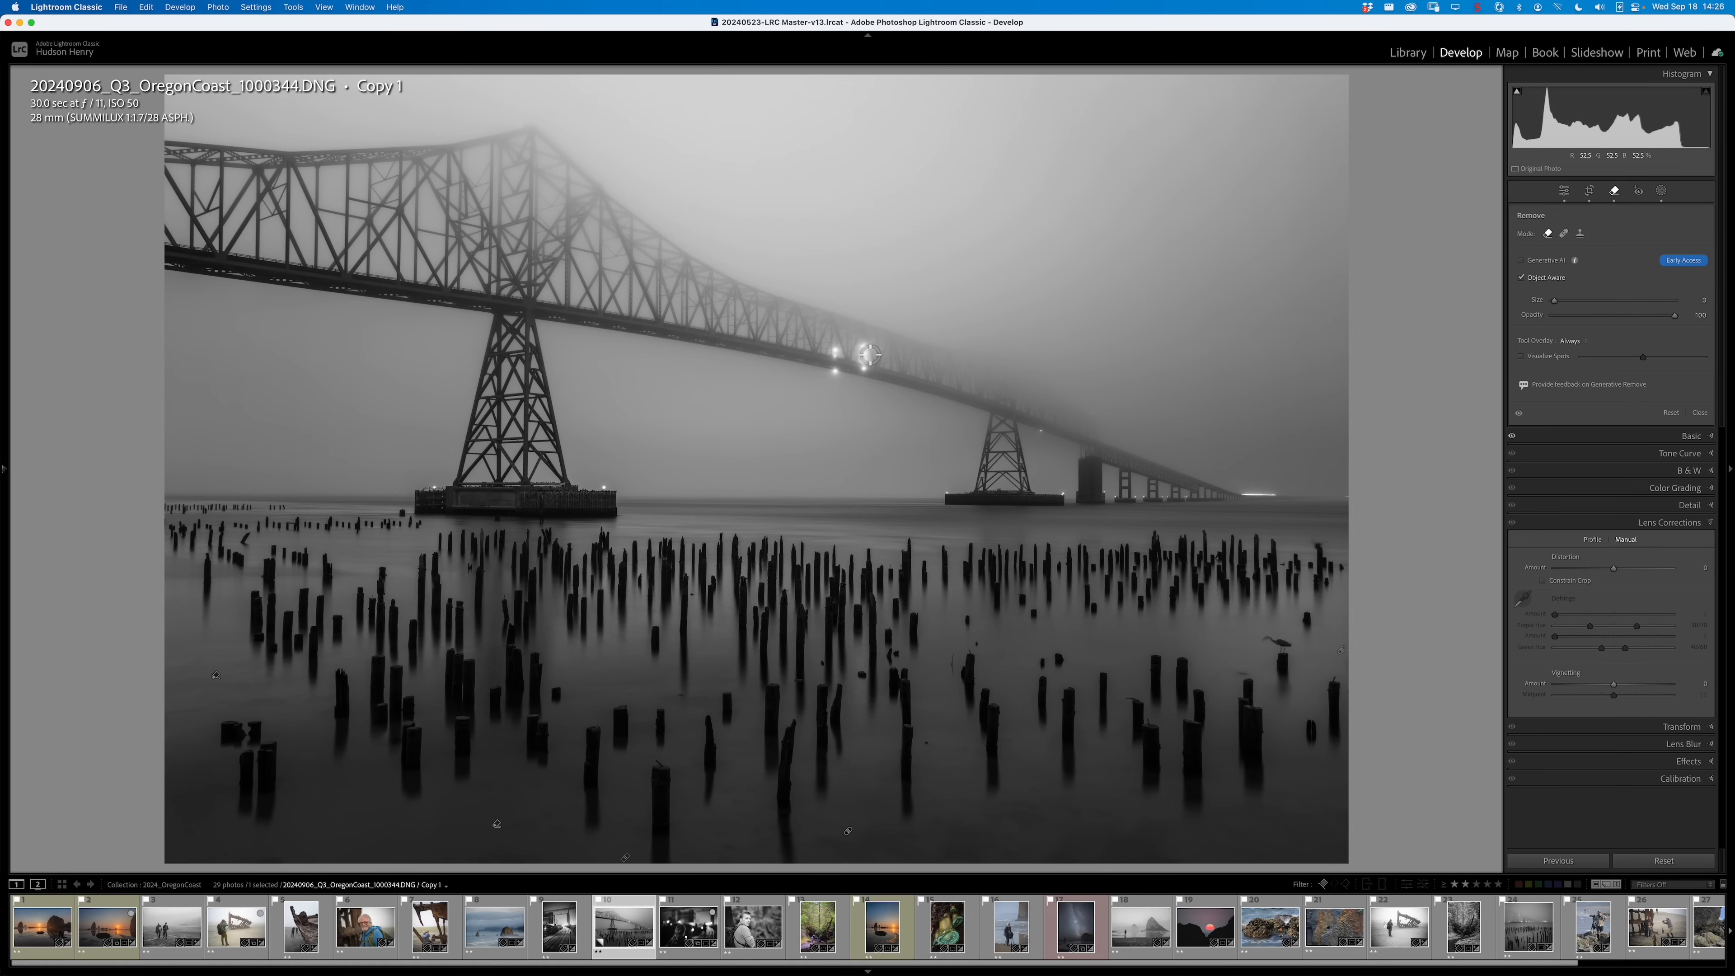
pyautogui.press(']')
pyautogui.press('[')
pyautogui.moveTo(865, 347); pyautogui.dragTo(870, 380)
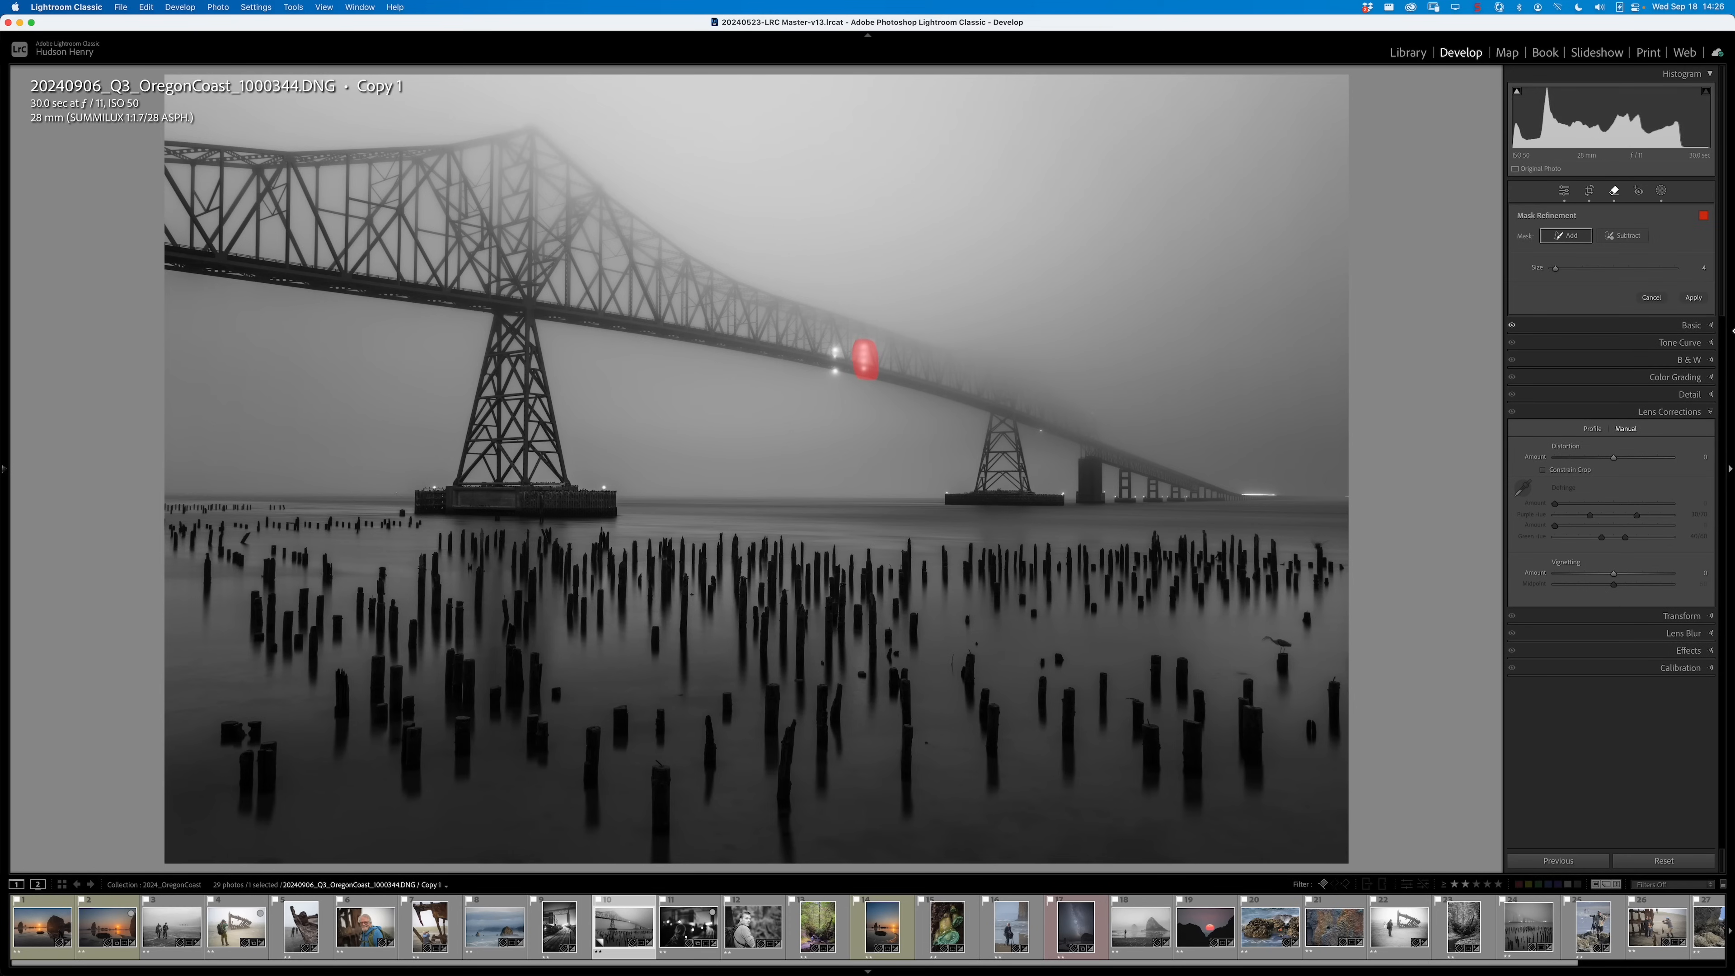
pyautogui.click(1692, 298)
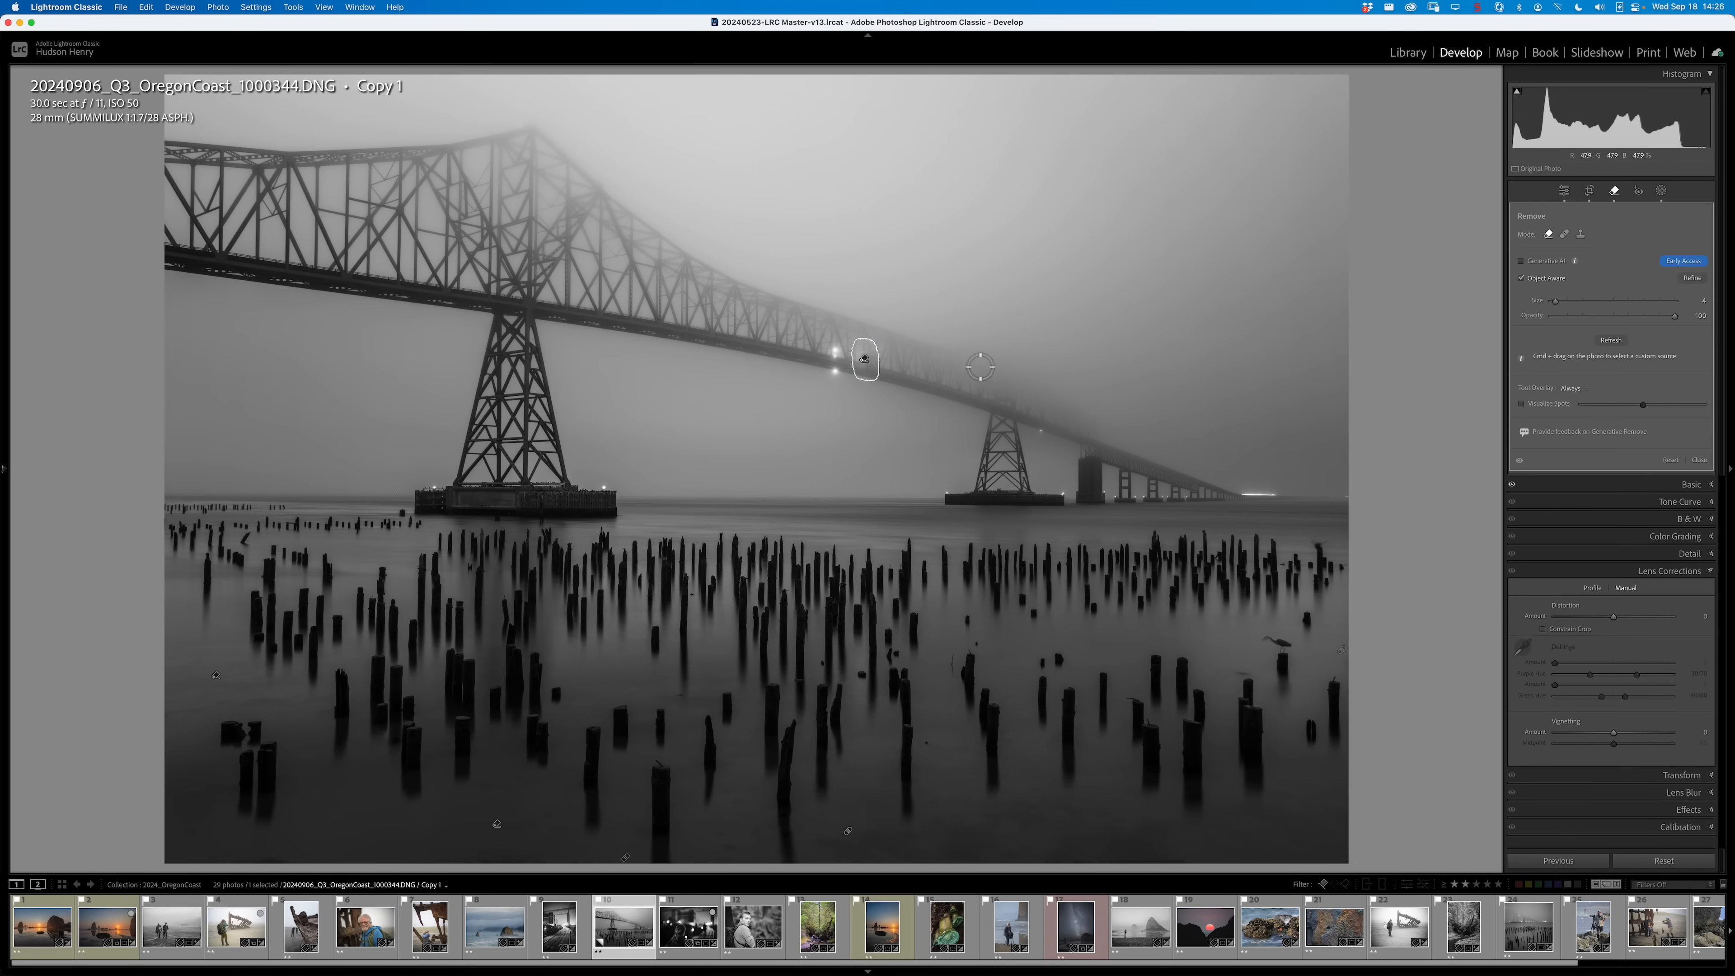
pyautogui.click(1617, 192)
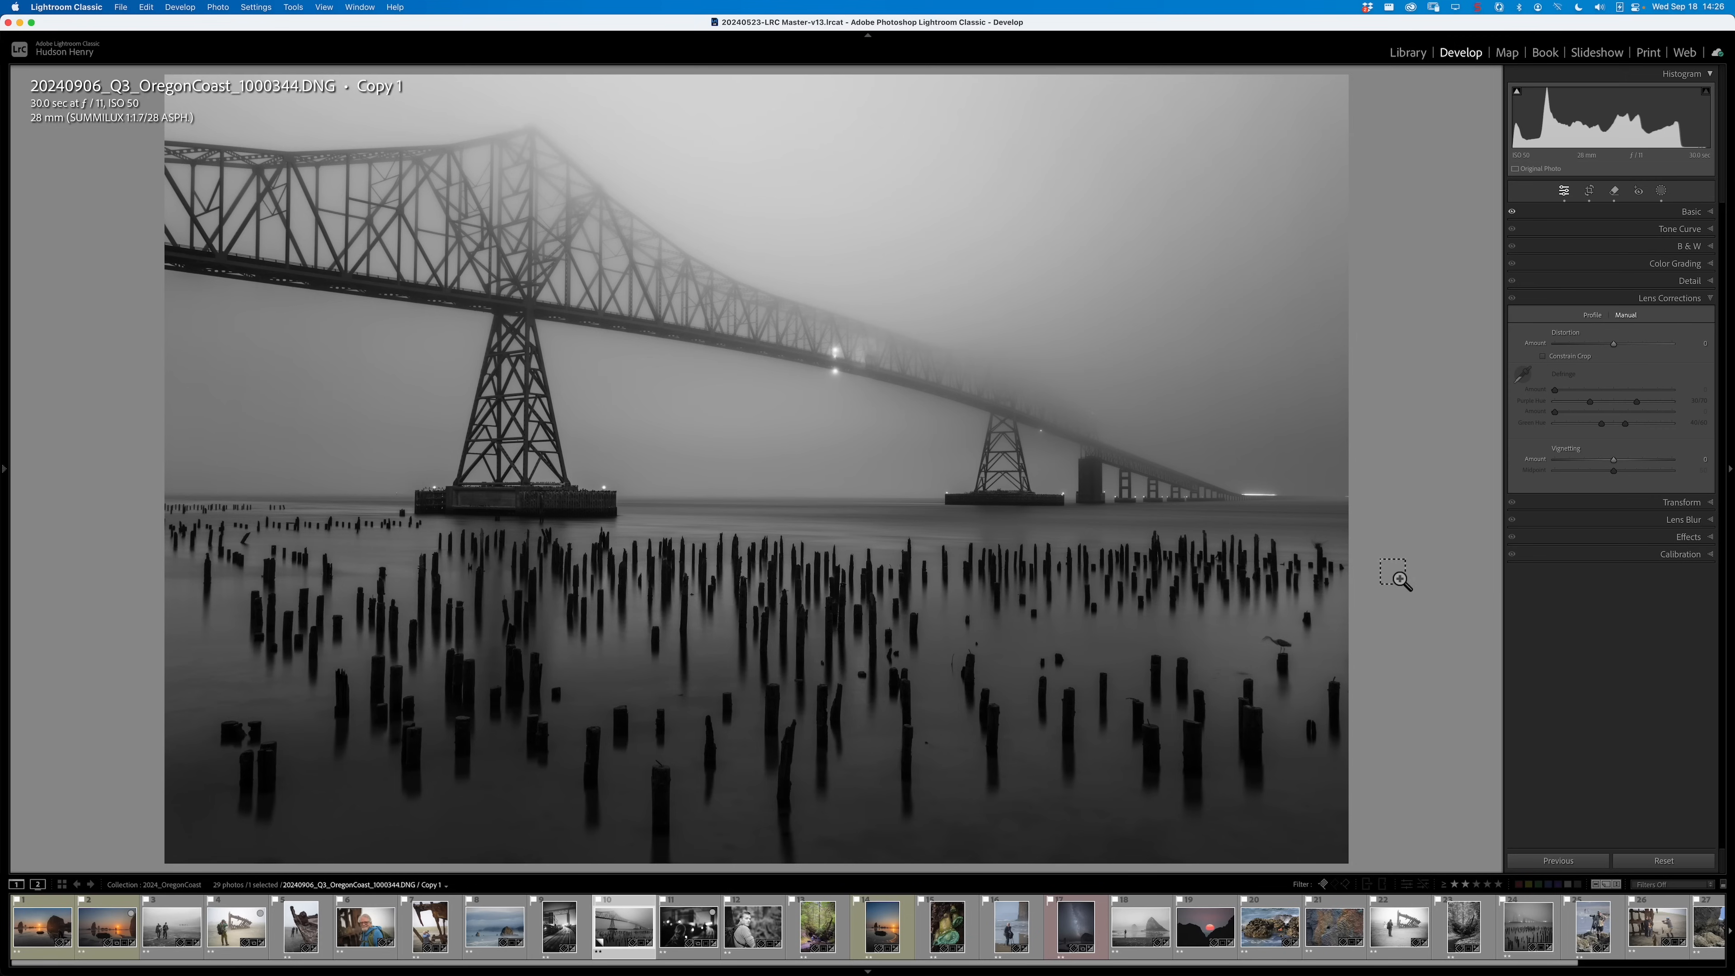
pyautogui.press('super+z')
# - Turn on Generative AI for the Remove tool and apply it to the larger bright light on the bridge
pyautogui.click(1620, 194)
pyautogui.click(1521, 261)
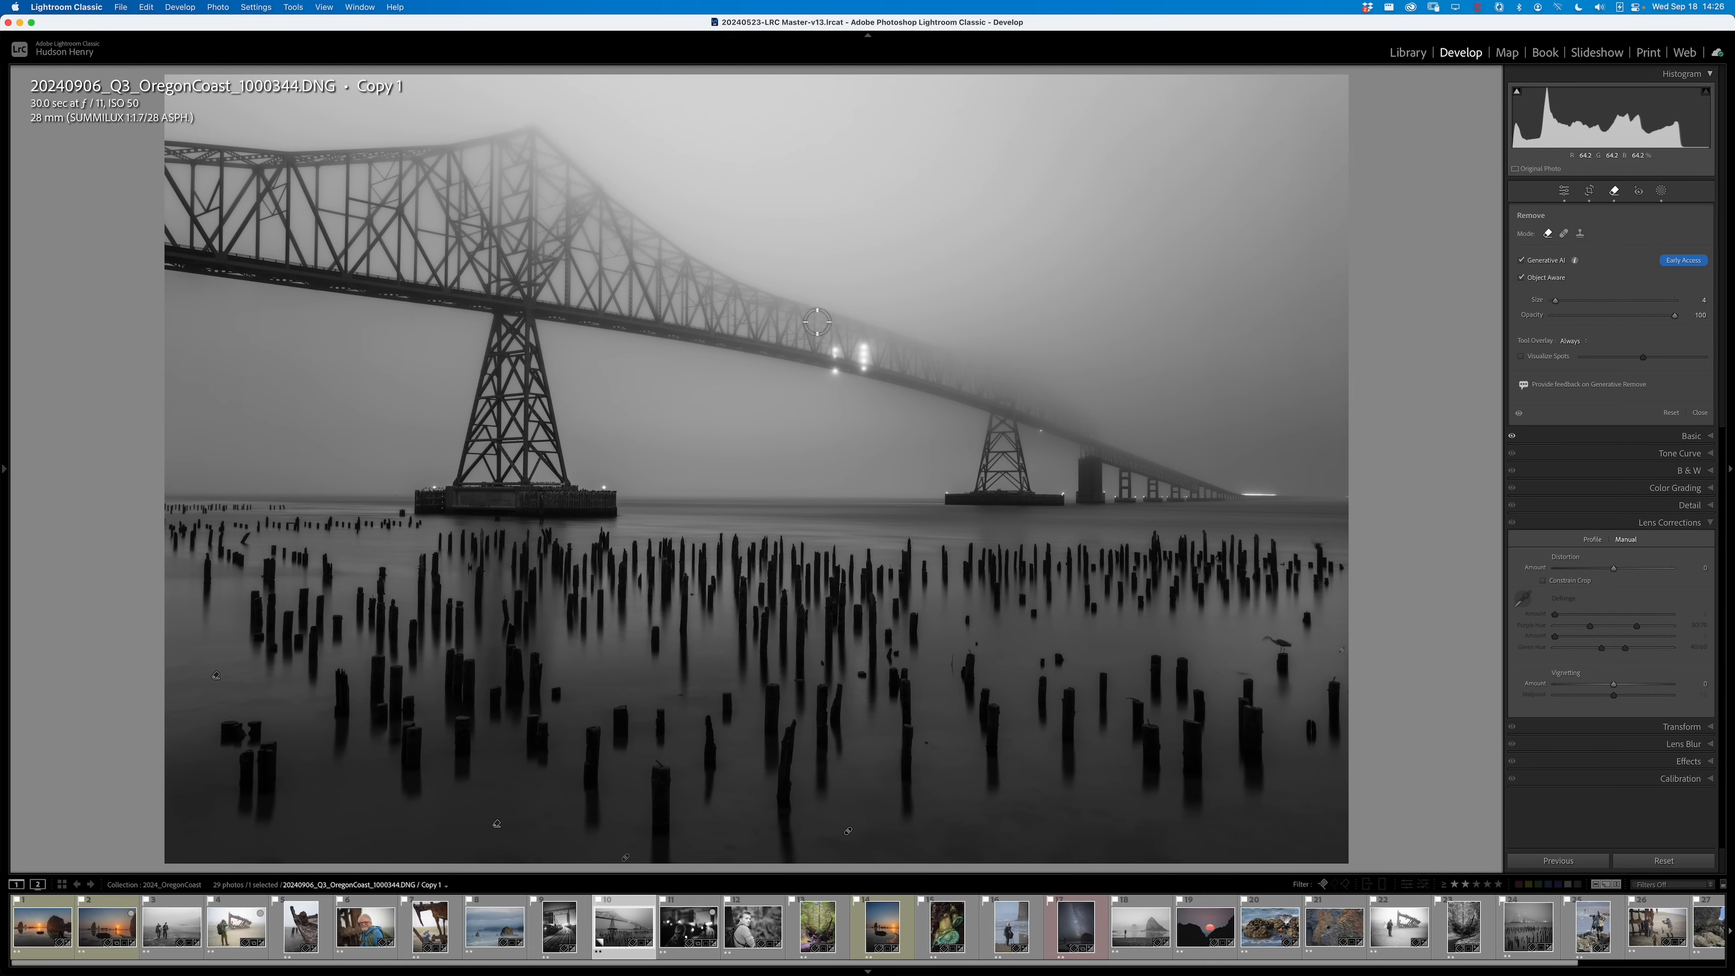
pyautogui.moveTo(864, 345)
pyautogui.mouseDown()
pyautogui.moveTo(865, 375)
pyautogui.moveTo(873, 360)
pyautogui.mouseUp()
pyautogui.moveTo(875, 363); pyautogui.dragTo(874, 364)
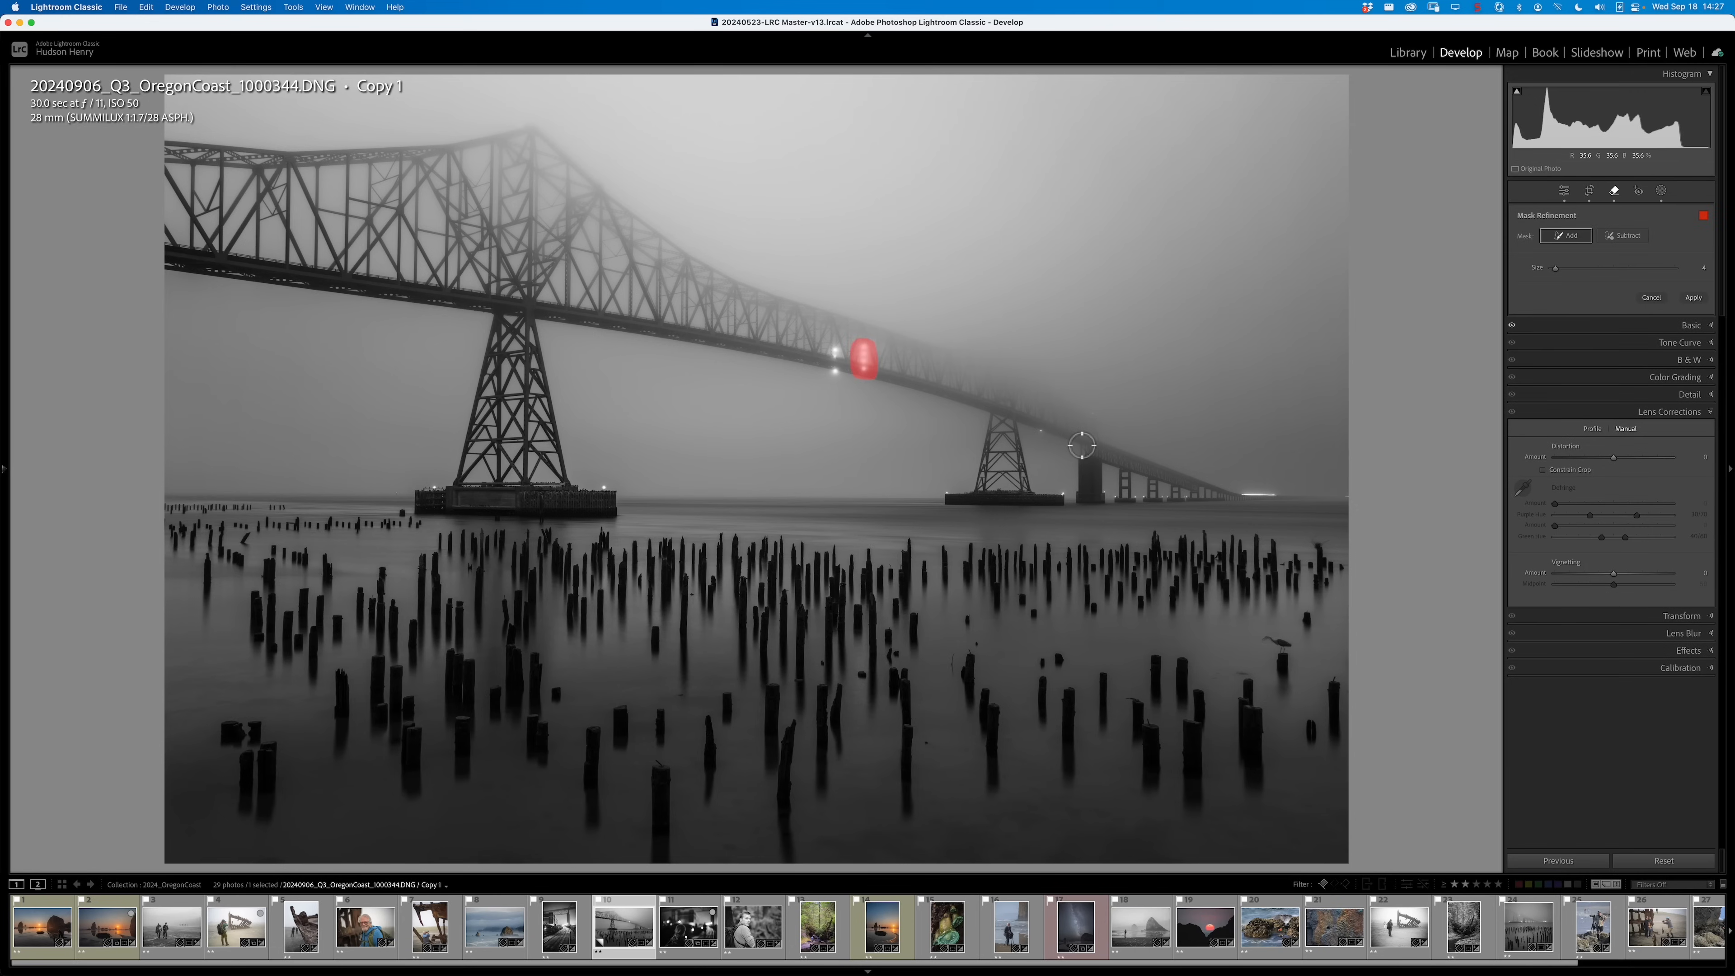
pyautogui.click(1692, 298)
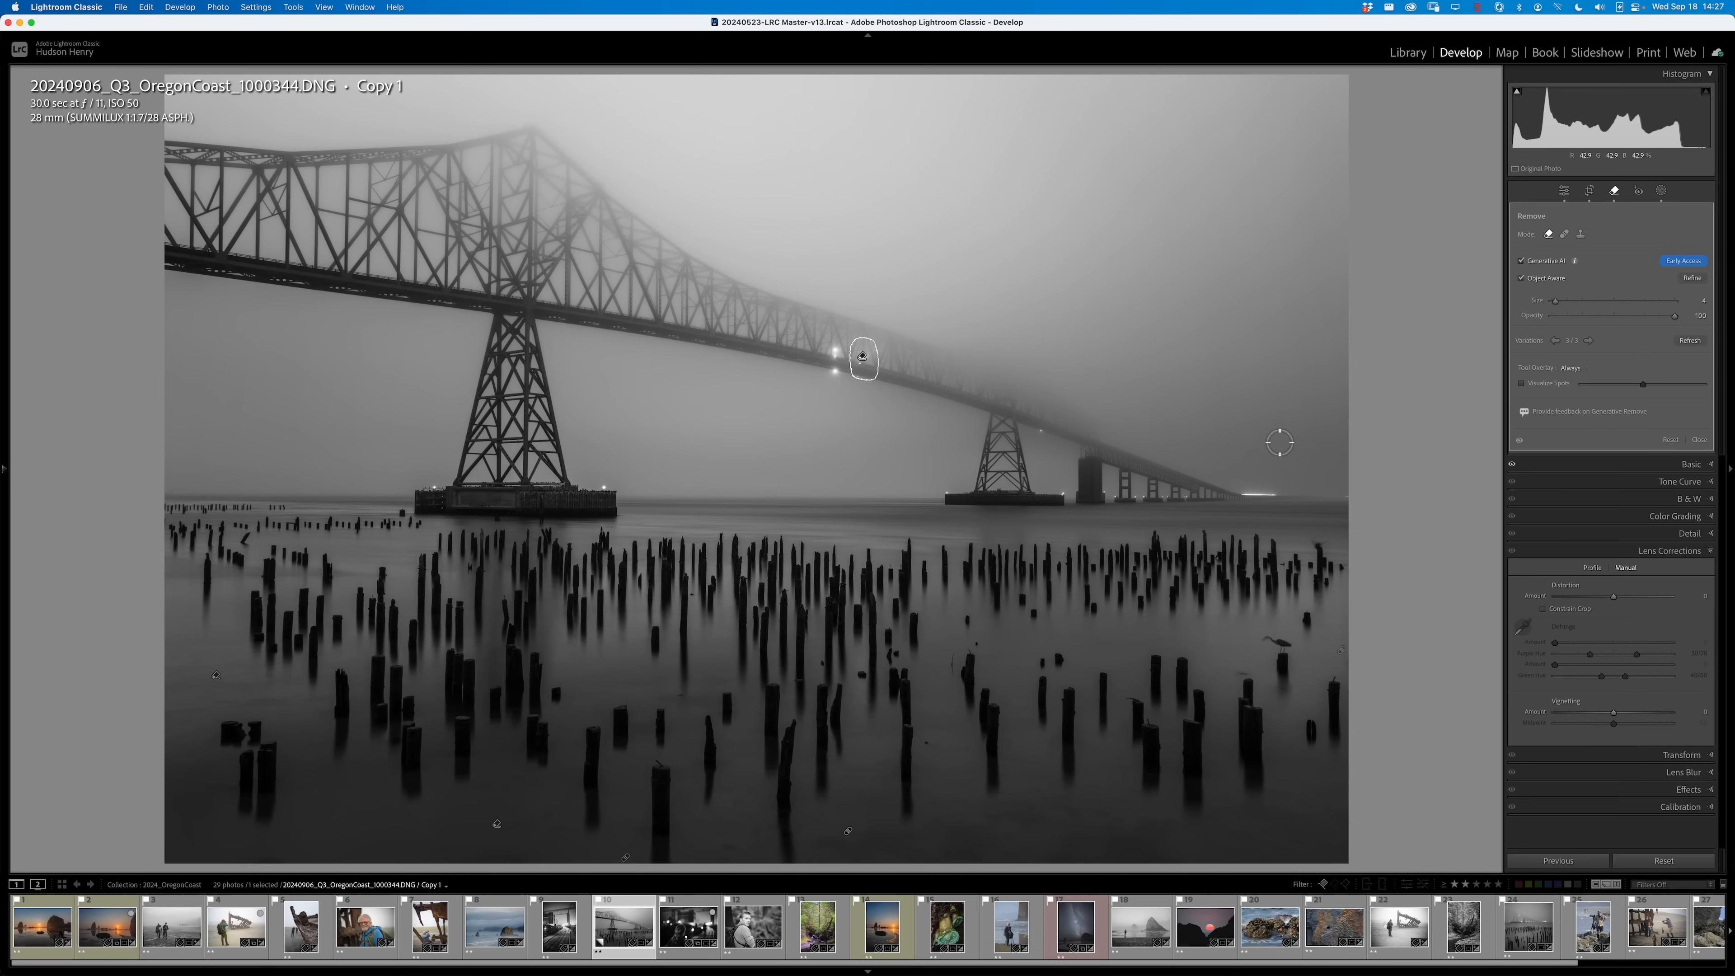
# - Regenerate the fill, compare its variations, and delete this removal from the bridge light
pyautogui.click(1688, 340)
pyautogui.click(1588, 340)
pyautogui.click(1589, 341)
pyautogui.click(1557, 340)
pyautogui.press('super+z')
pyautogui.press('super+shift+z')
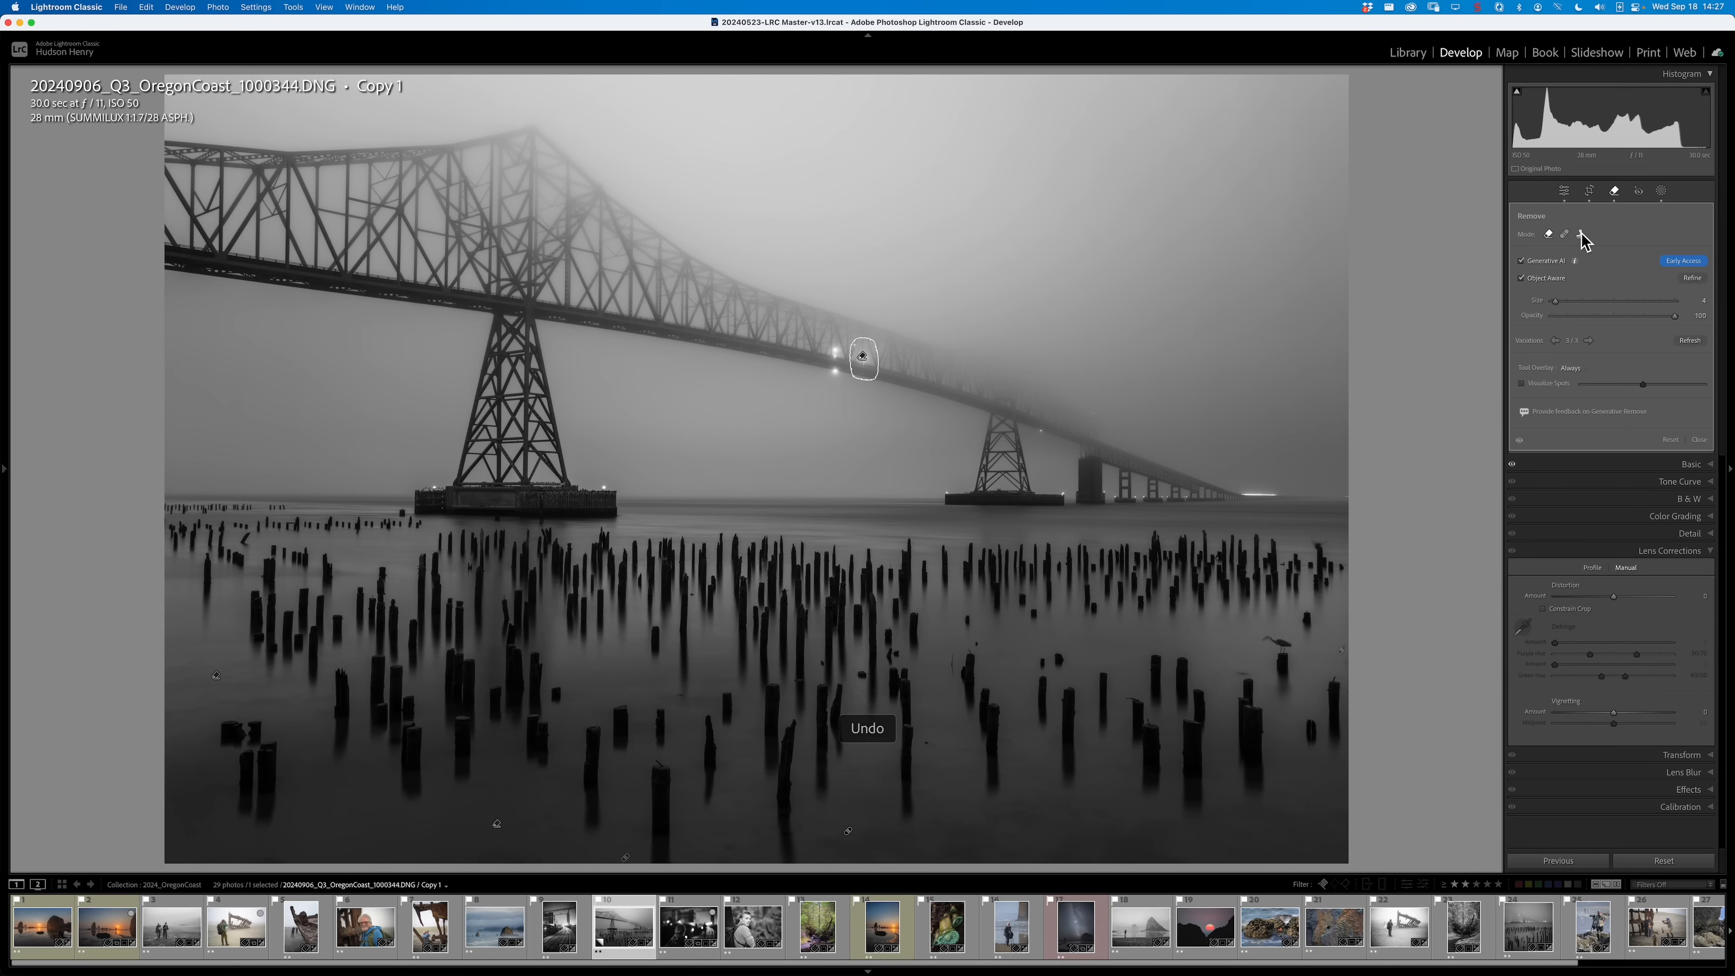
pyautogui.press('Delete')
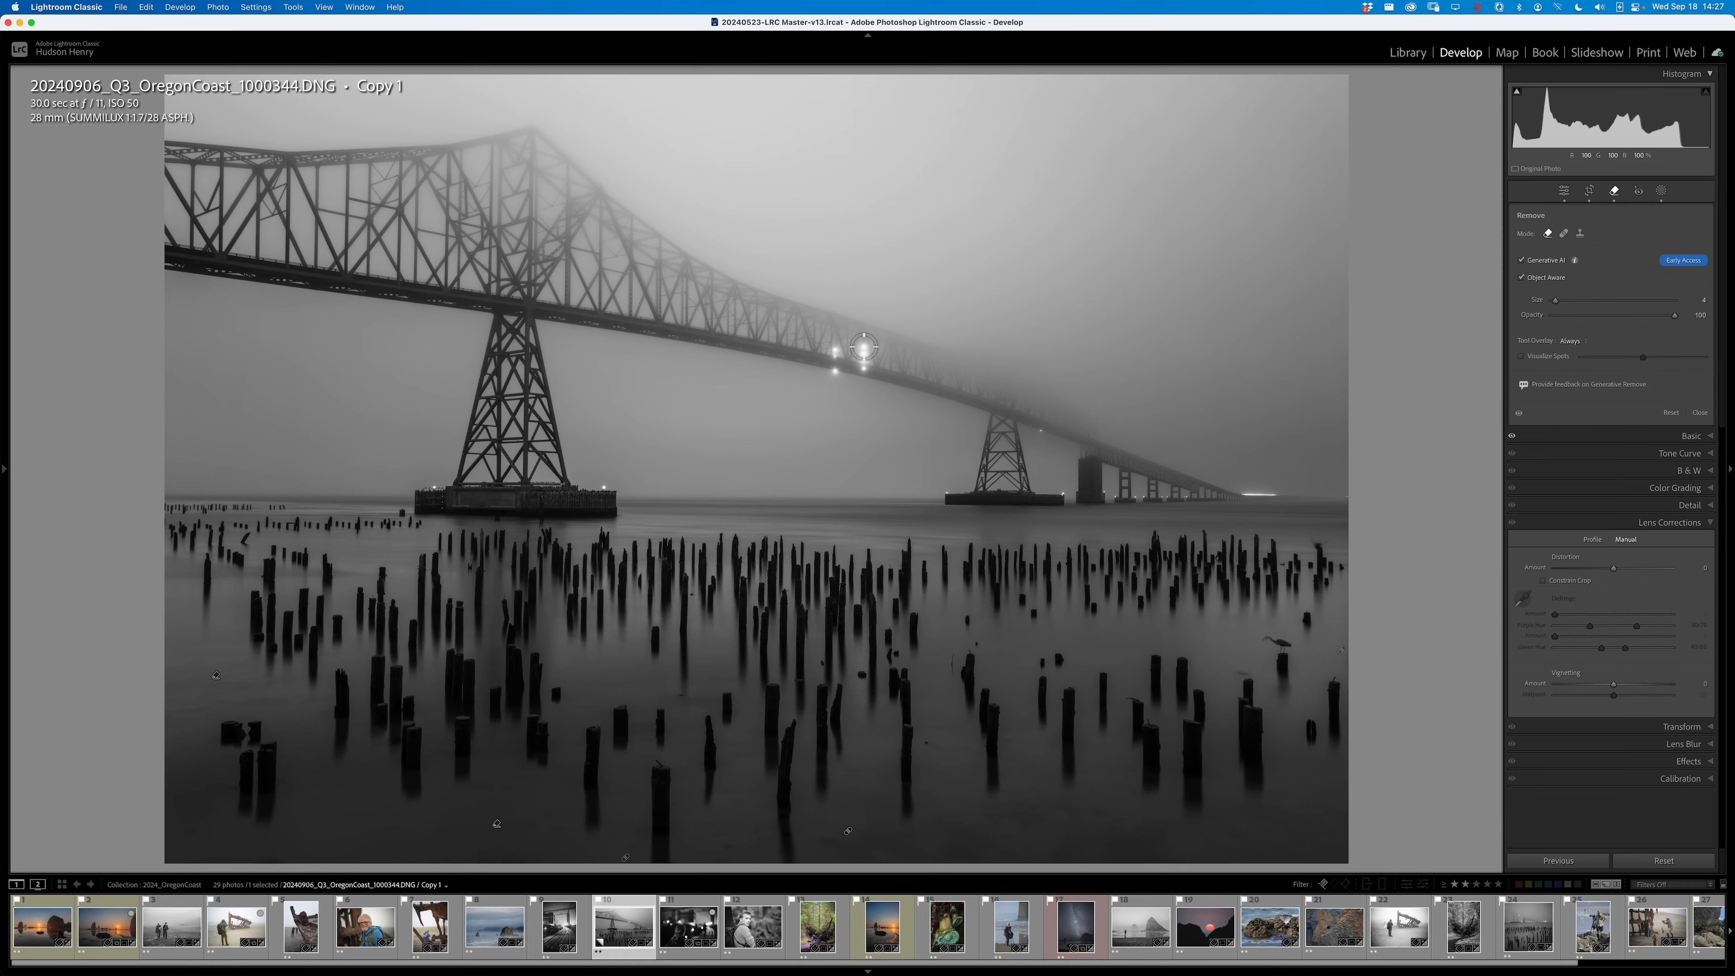
# - Enlarge the brush, generatively remove the larger bridge light with a wider margin around it, and choose another variation
pyautogui.press(']')
pyautogui.press(']')
pyautogui.moveTo(863, 349); pyautogui.dragTo(865, 370)
pyautogui.moveTo(868, 356)
pyautogui.mouseDown()
pyautogui.moveTo(865, 342)
pyautogui.moveTo(872, 372)
pyautogui.mouseUp()
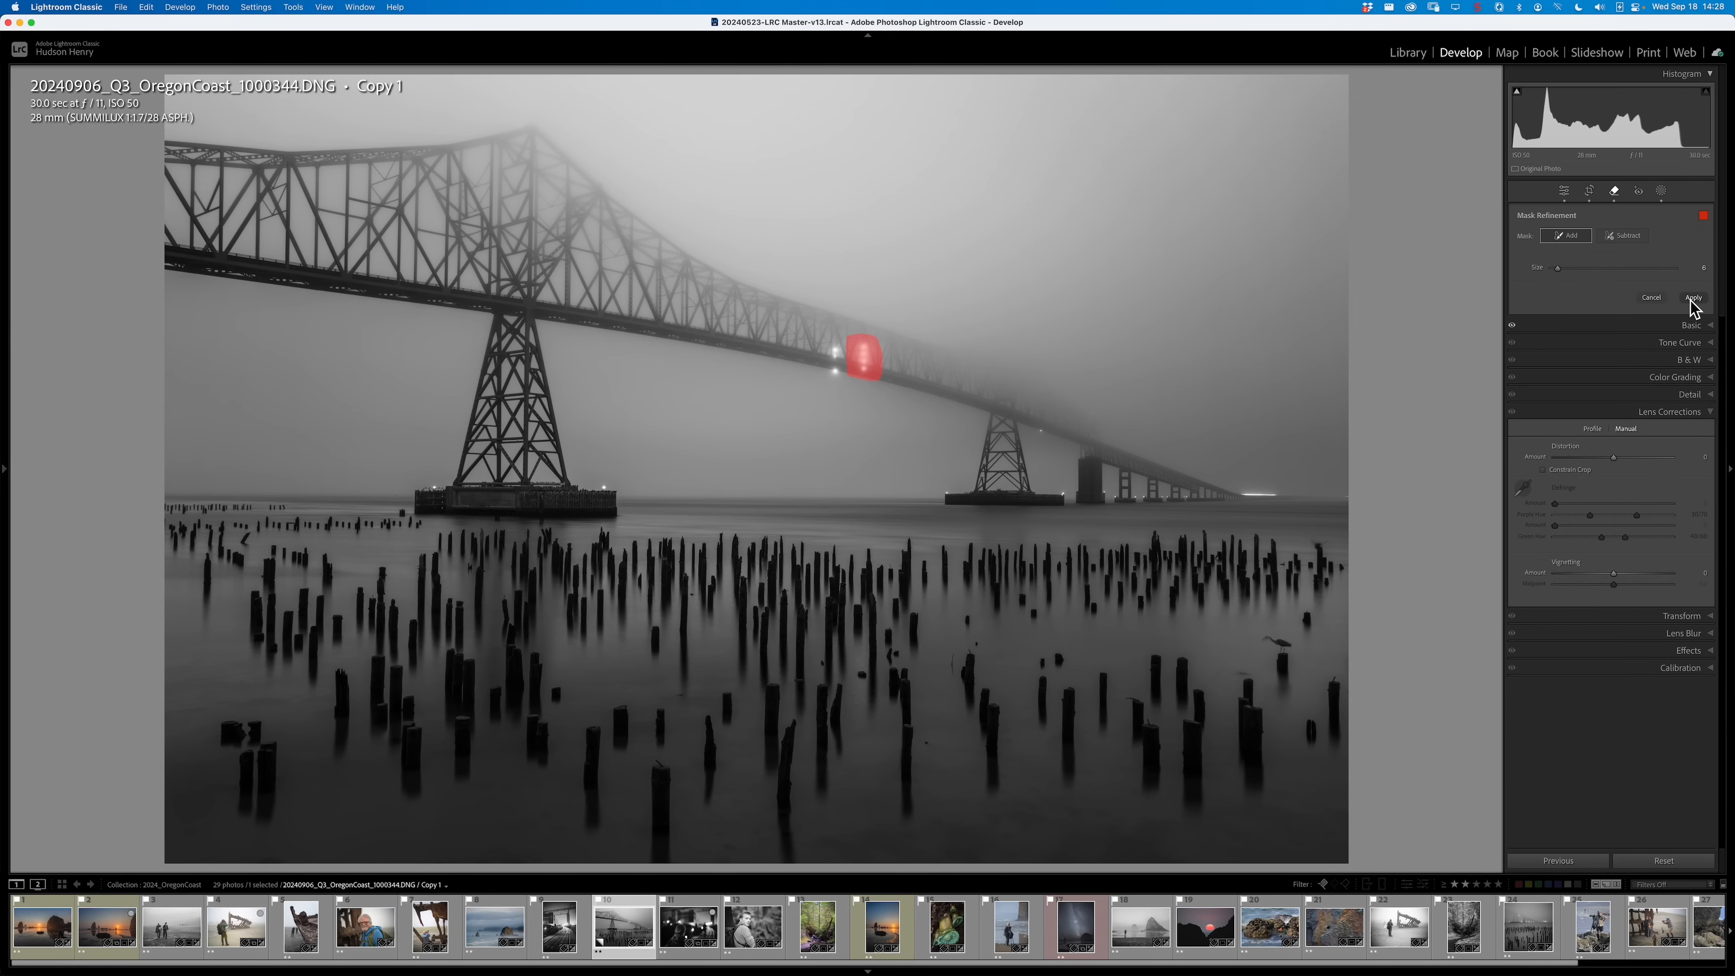
pyautogui.click(1693, 299)
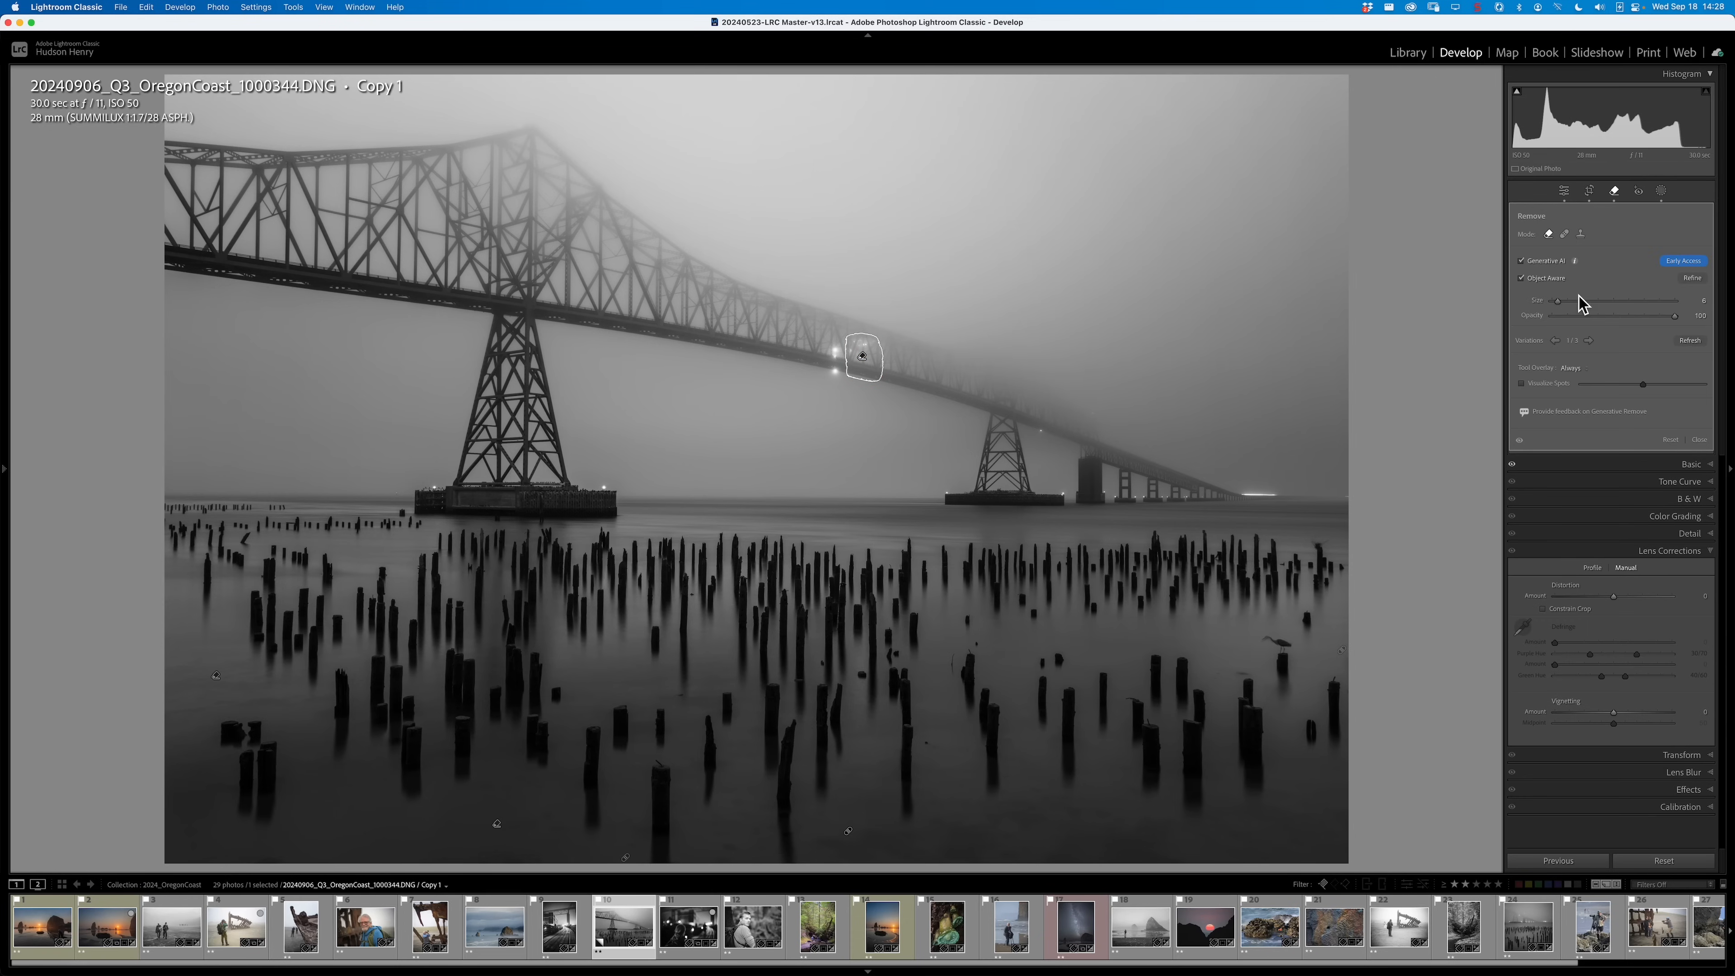
pyautogui.click(1587, 340)
pyautogui.click(1616, 187)
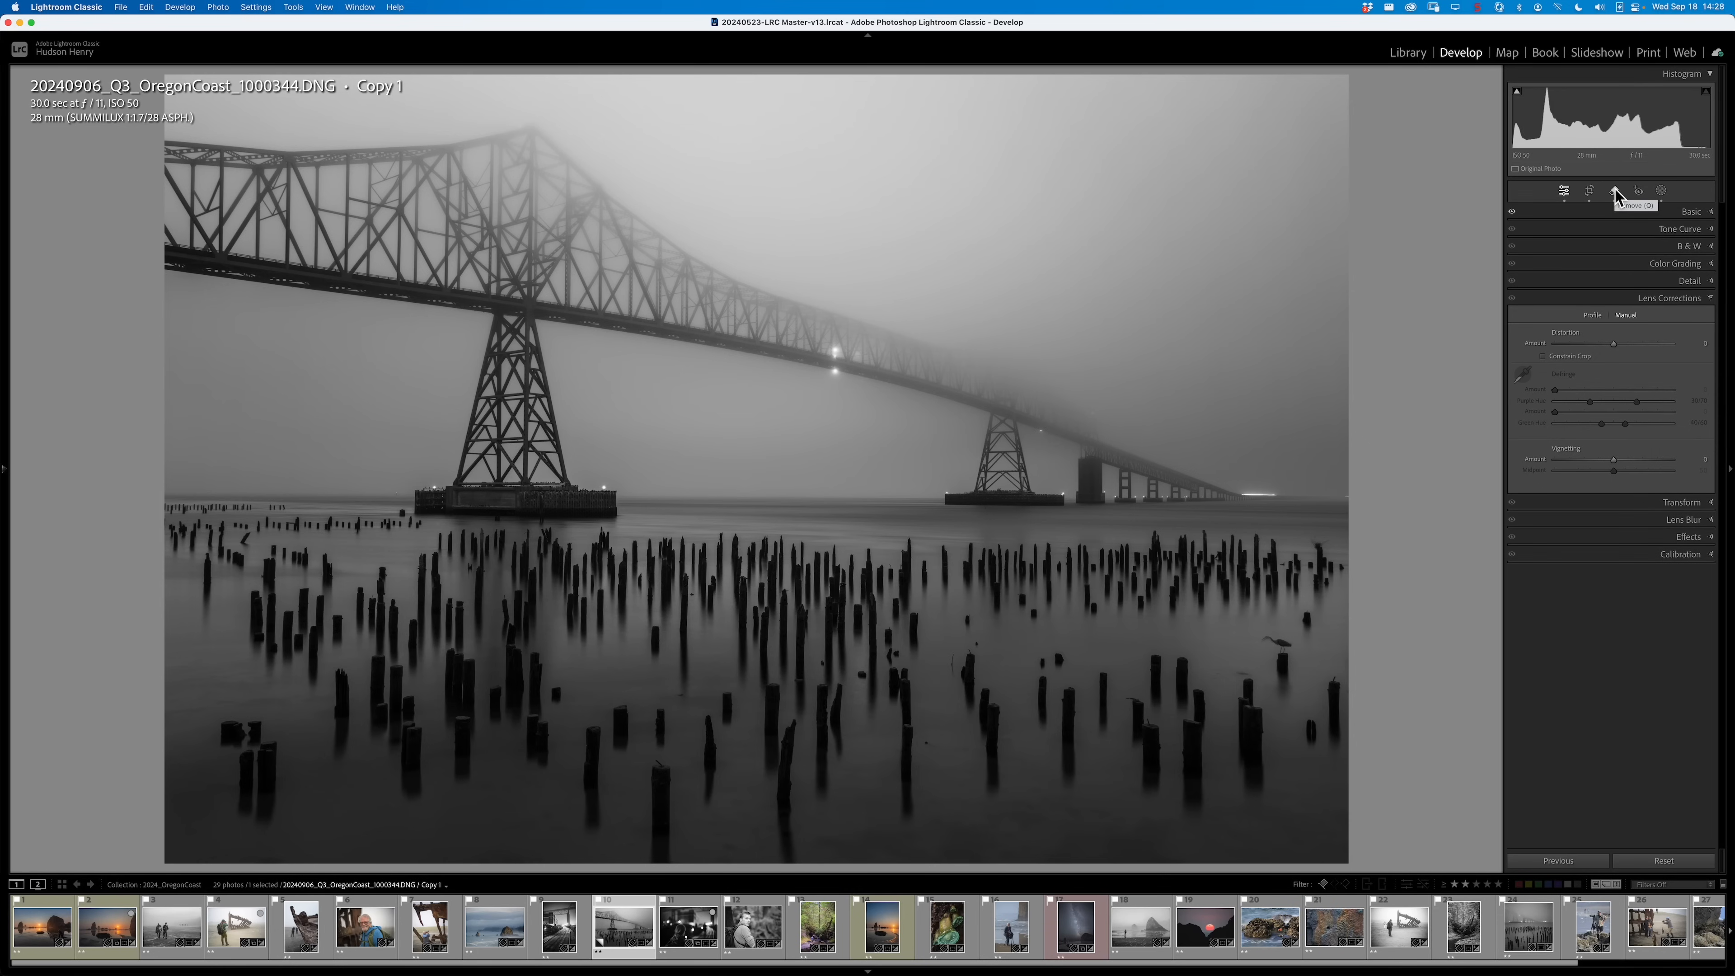
# - Shrink the brush, generatively remove the remaining smaller light on the bridge, and compare the fill's variations
pyautogui.click(1614, 189)
pyautogui.press('[')
pyautogui.press('[')
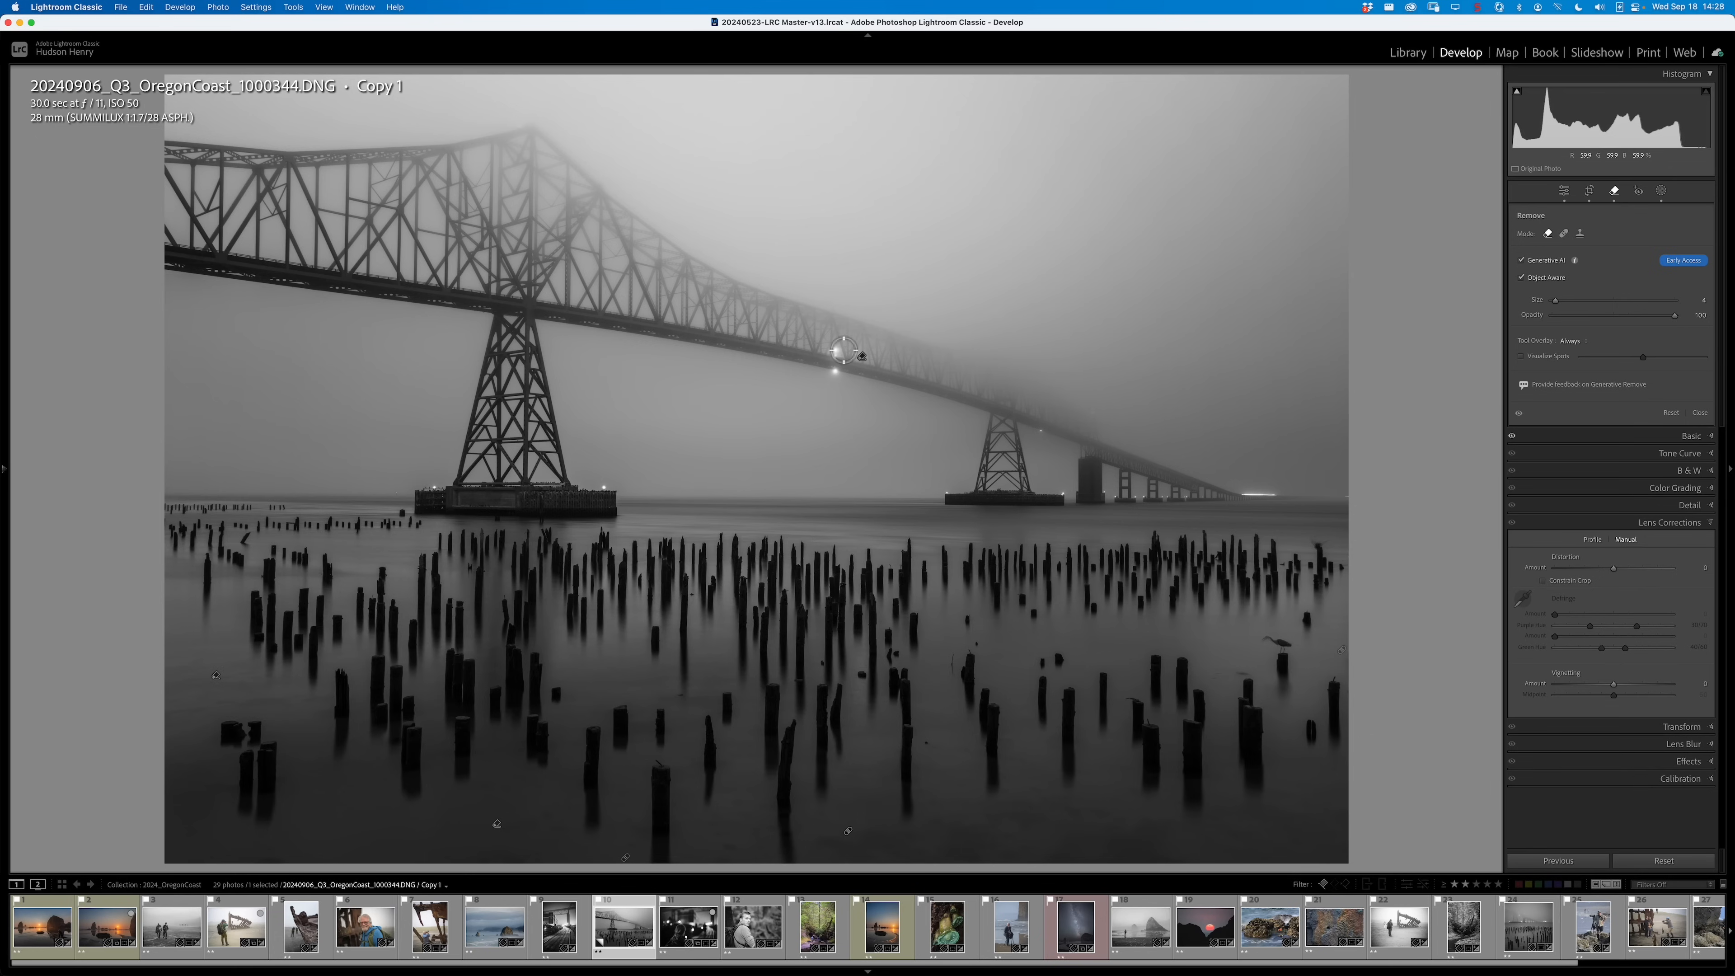
pyautogui.moveTo(837, 352); pyautogui.dragTo(842, 382)
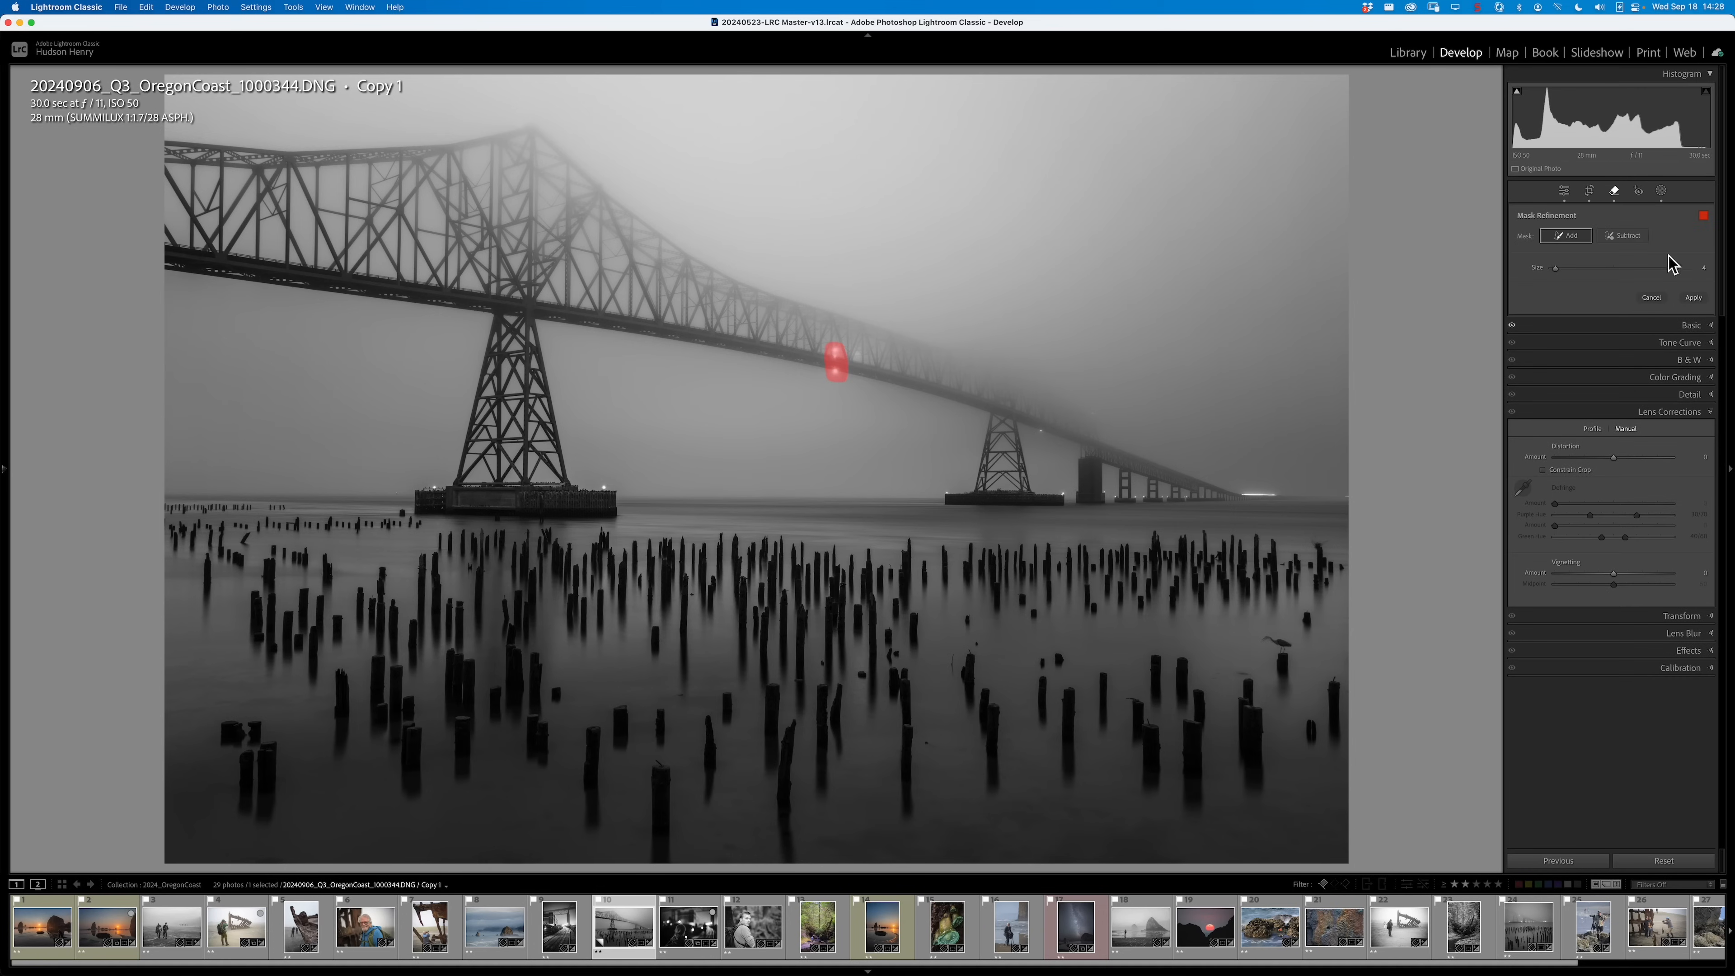
pyautogui.click(1694, 298)
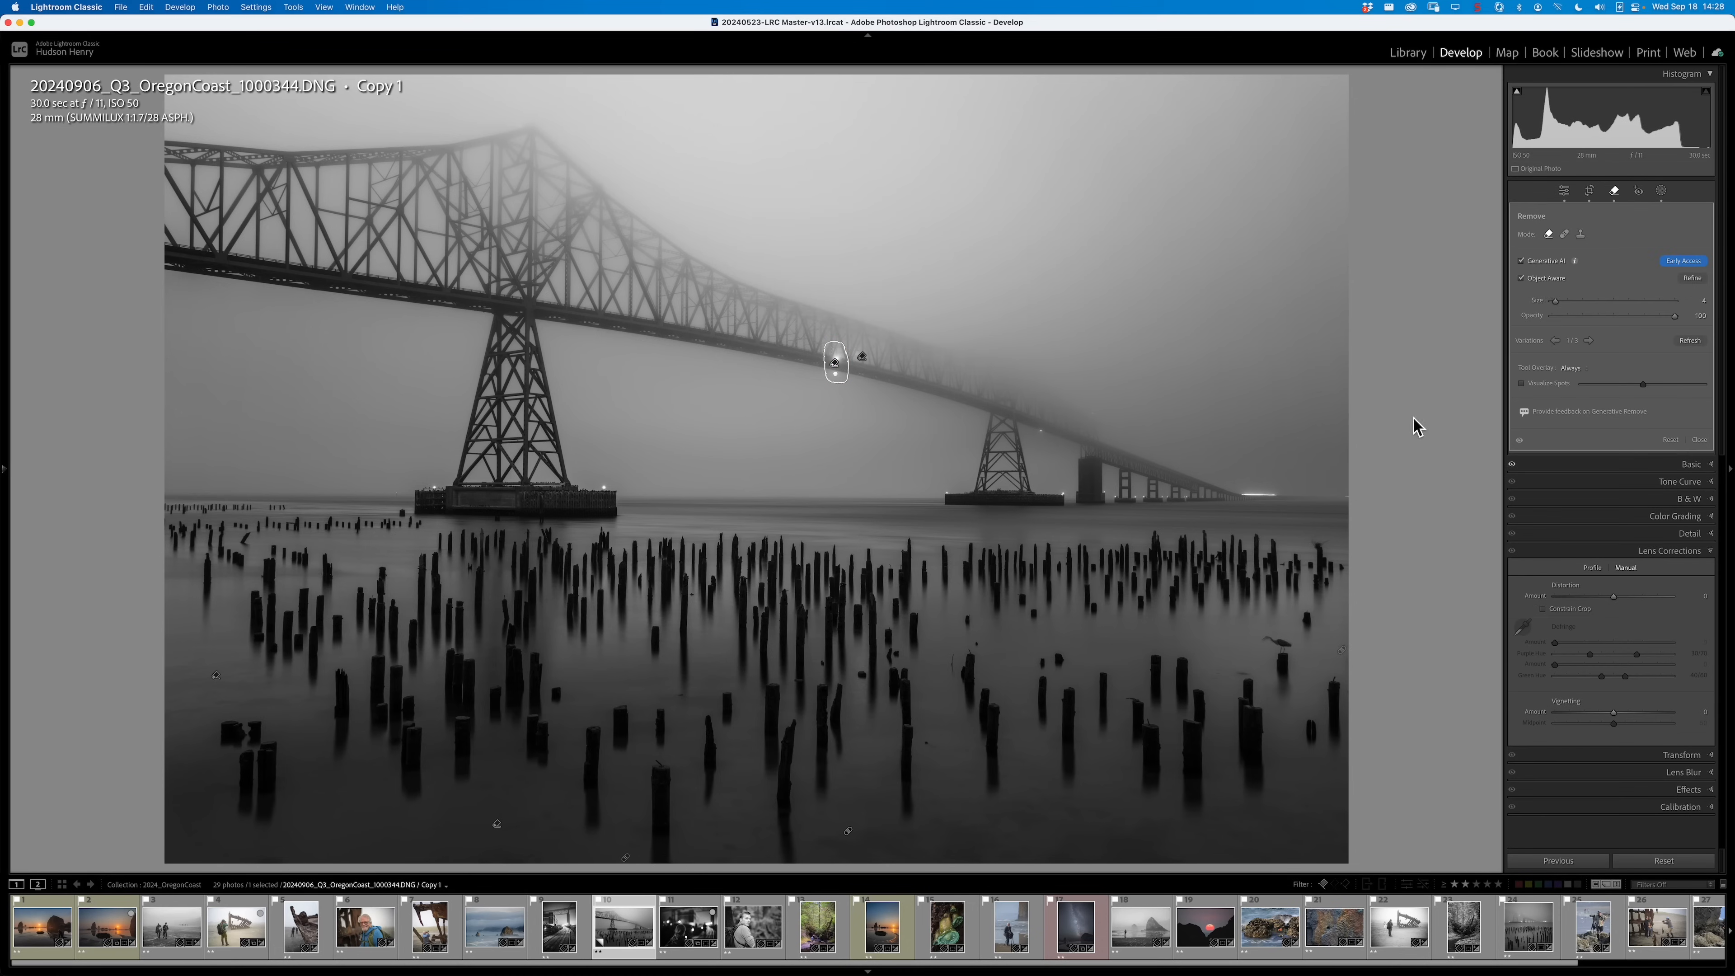
pyautogui.click(1588, 342)
pyautogui.click(1561, 342)
# - Generatively clean up the strip along the underside of the bridge deck below the removed smaller light
pyautogui.moveTo(815, 375); pyautogui.dragTo(846, 385)
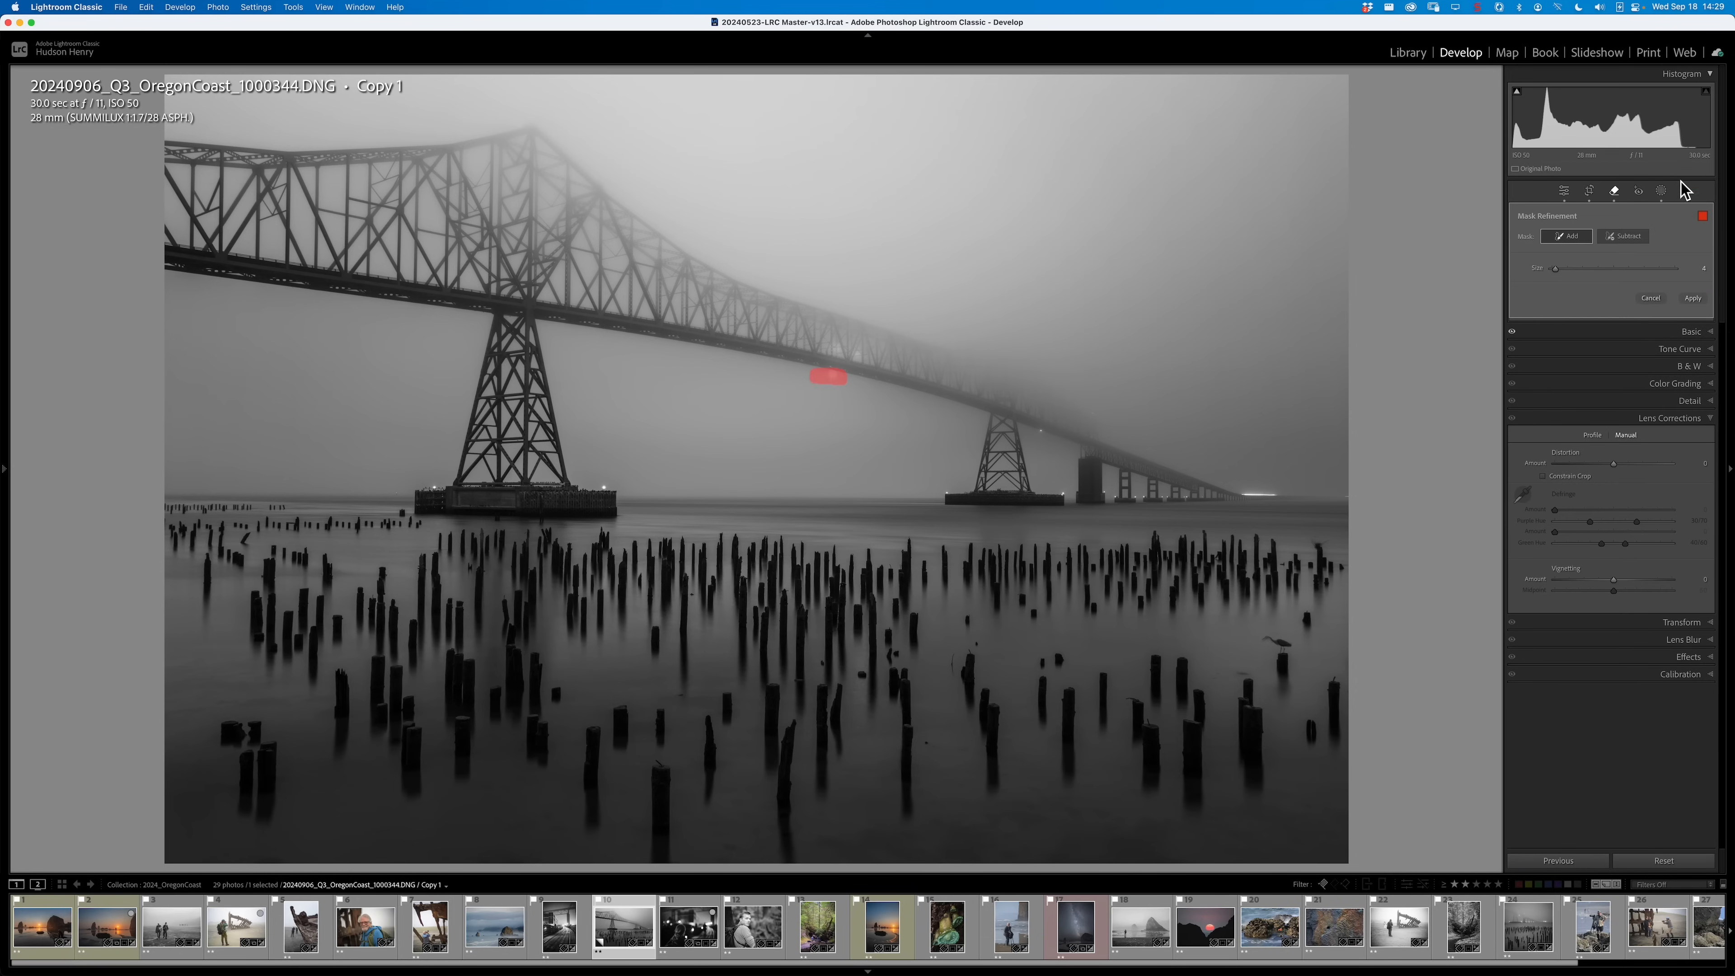
pyautogui.click(1694, 299)
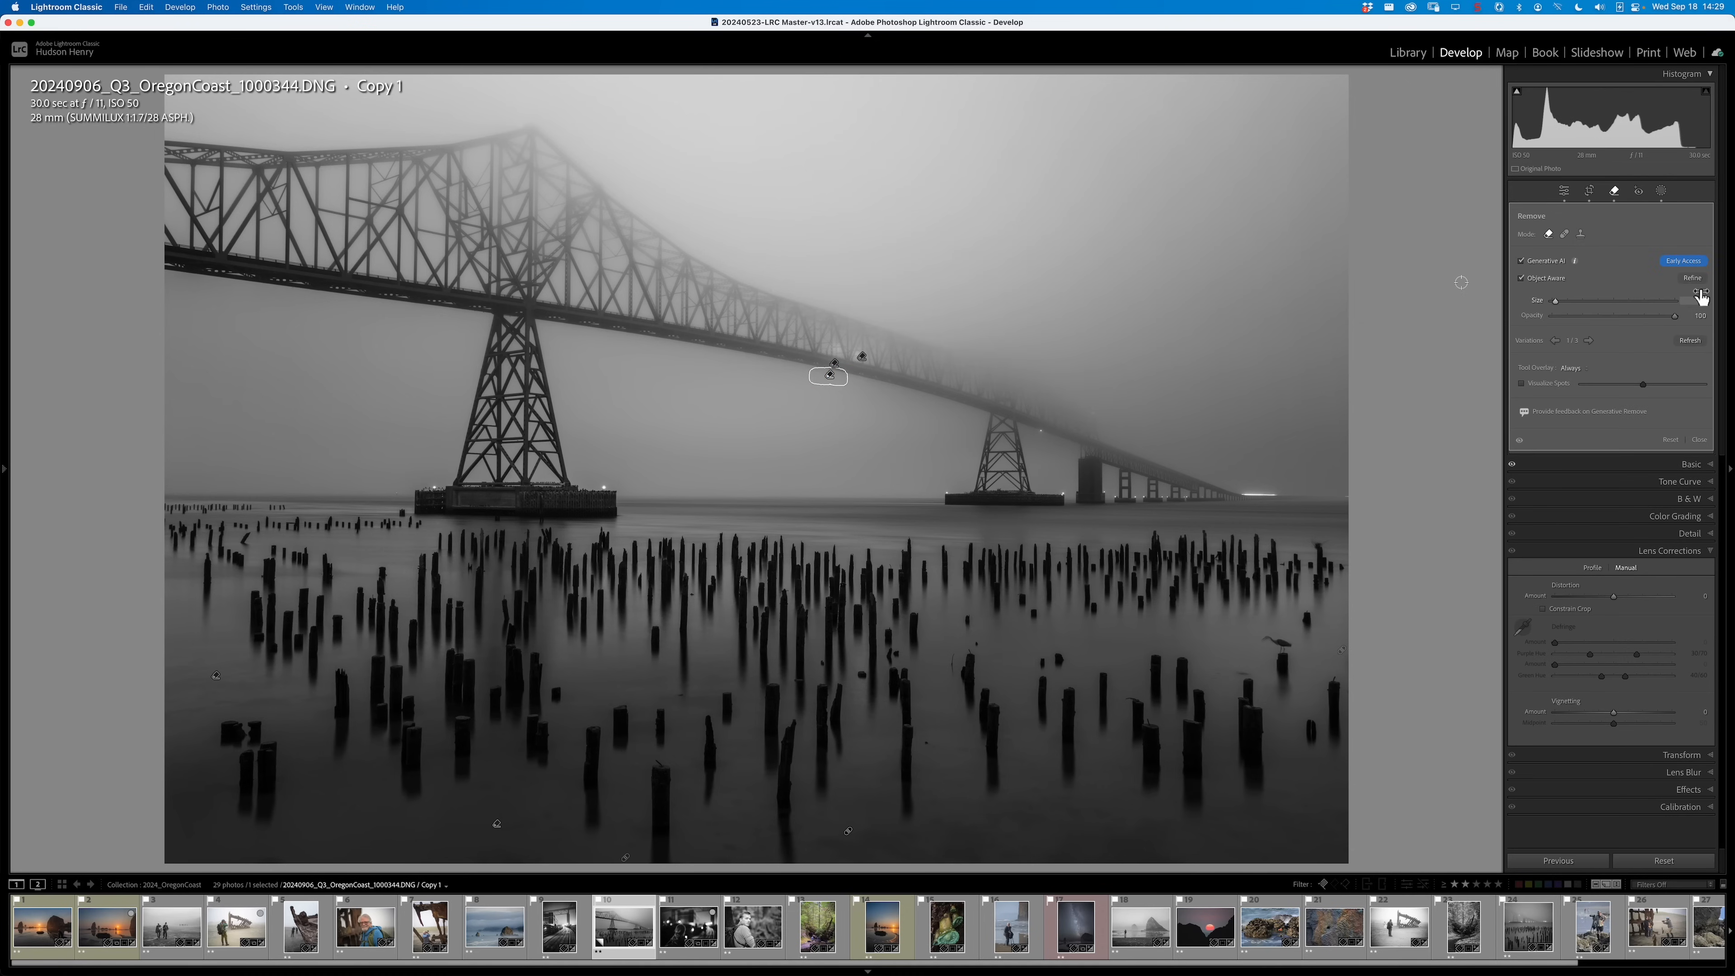
pyautogui.click(1616, 193)
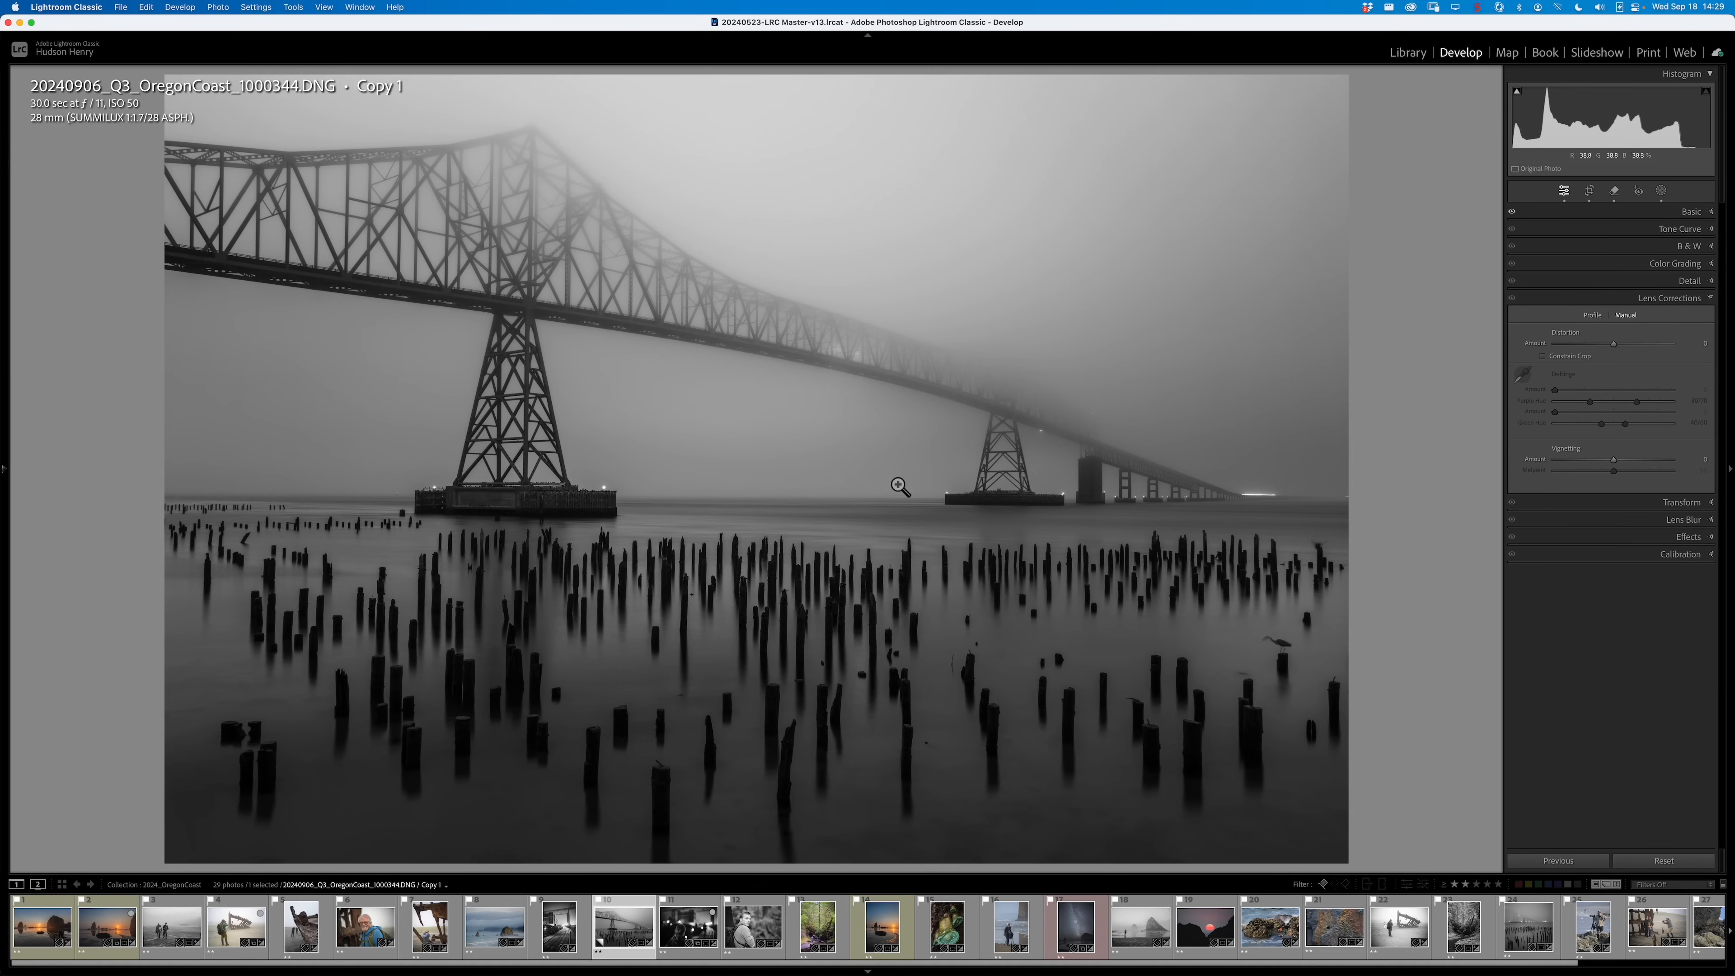
# - Generatively repair the truss section between the two removed lights and inspect the bridge close up
pyautogui.click(1616, 192)
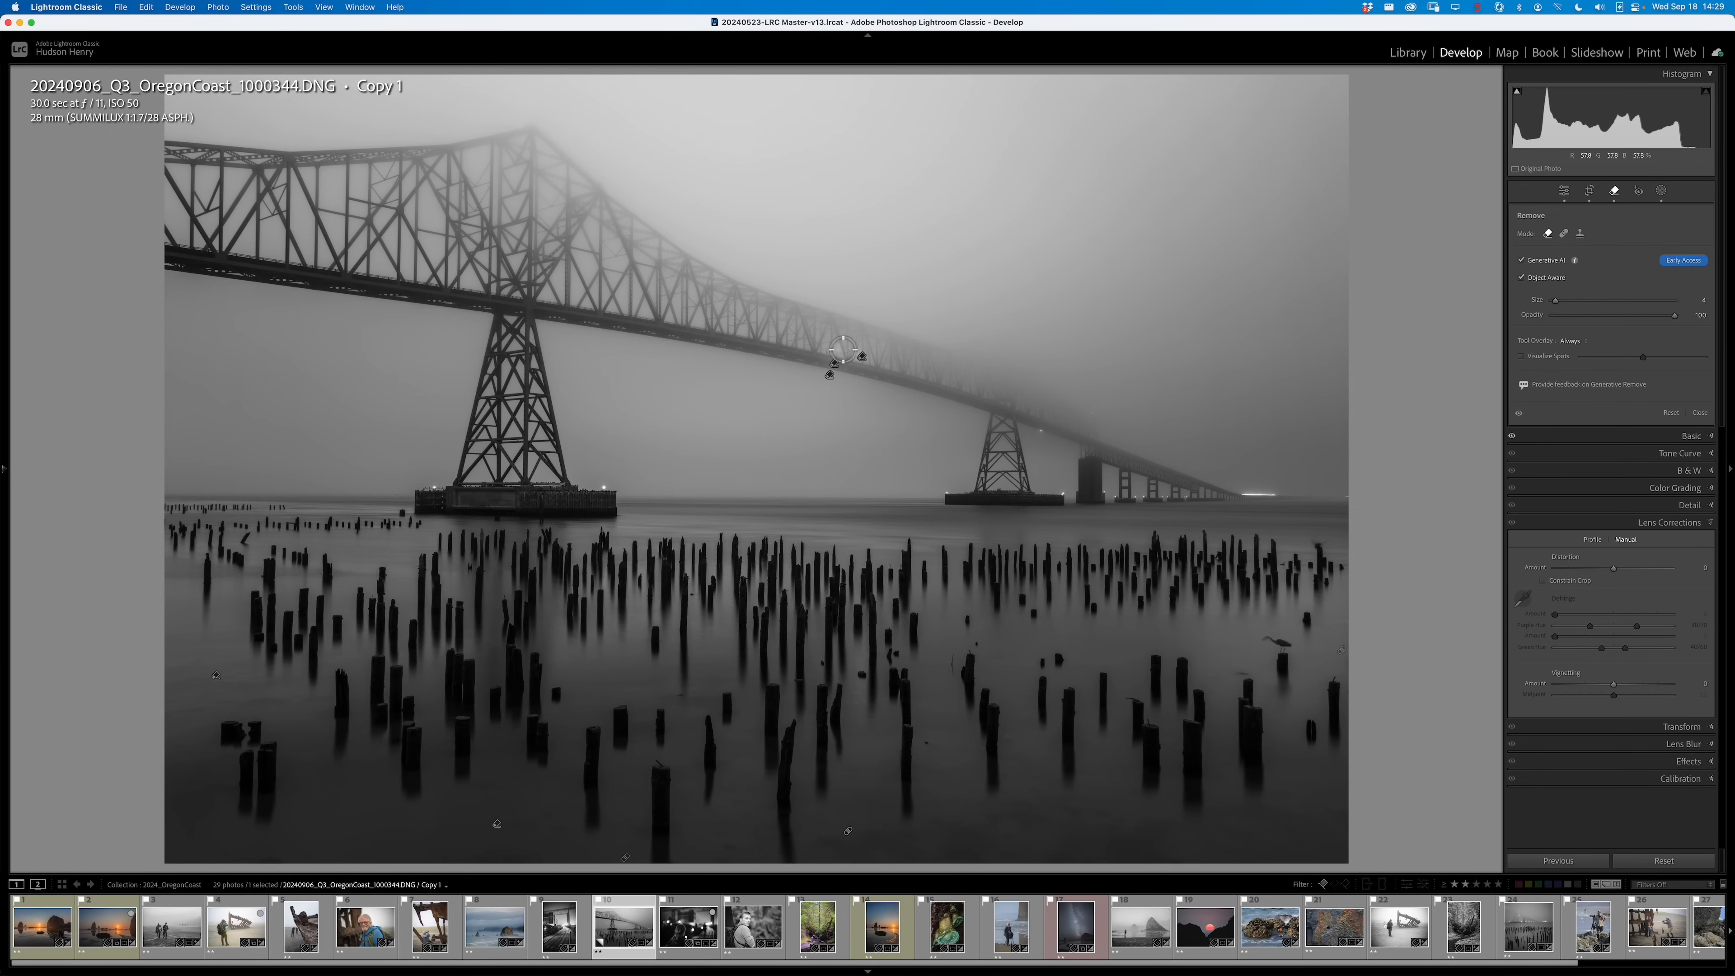
pyautogui.moveTo(835, 348)
pyautogui.mouseDown()
pyautogui.moveTo(870, 360)
pyautogui.moveTo(847, 362)
pyautogui.mouseUp()
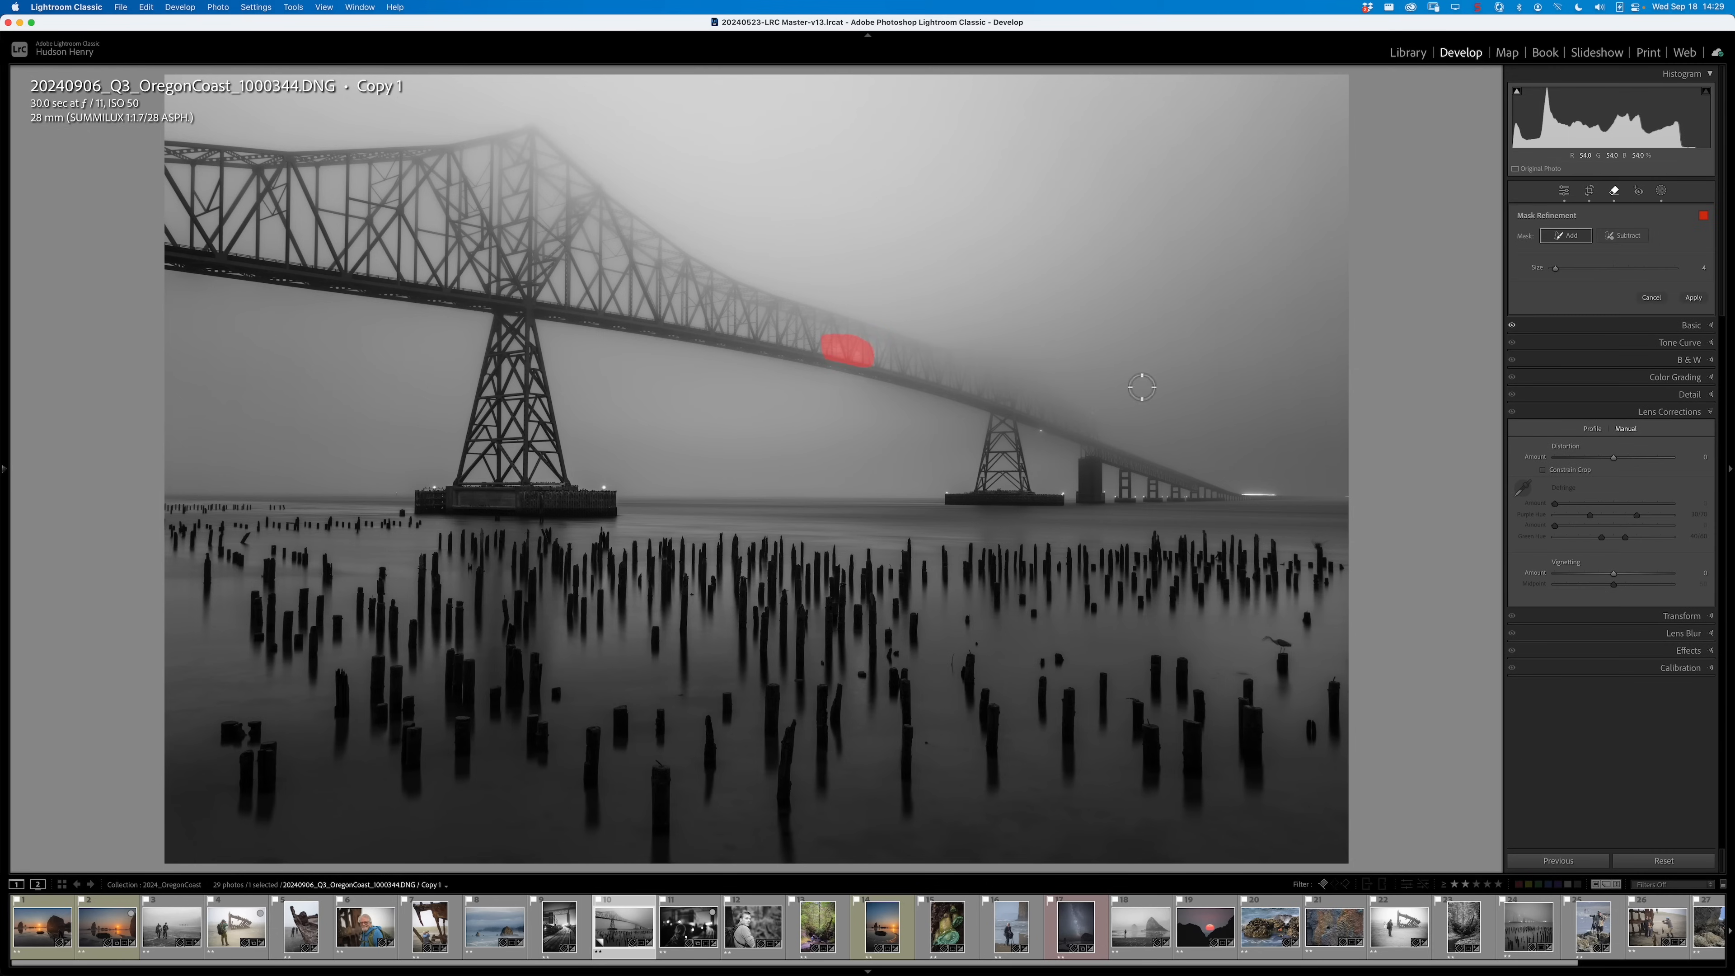
pyautogui.click(1694, 299)
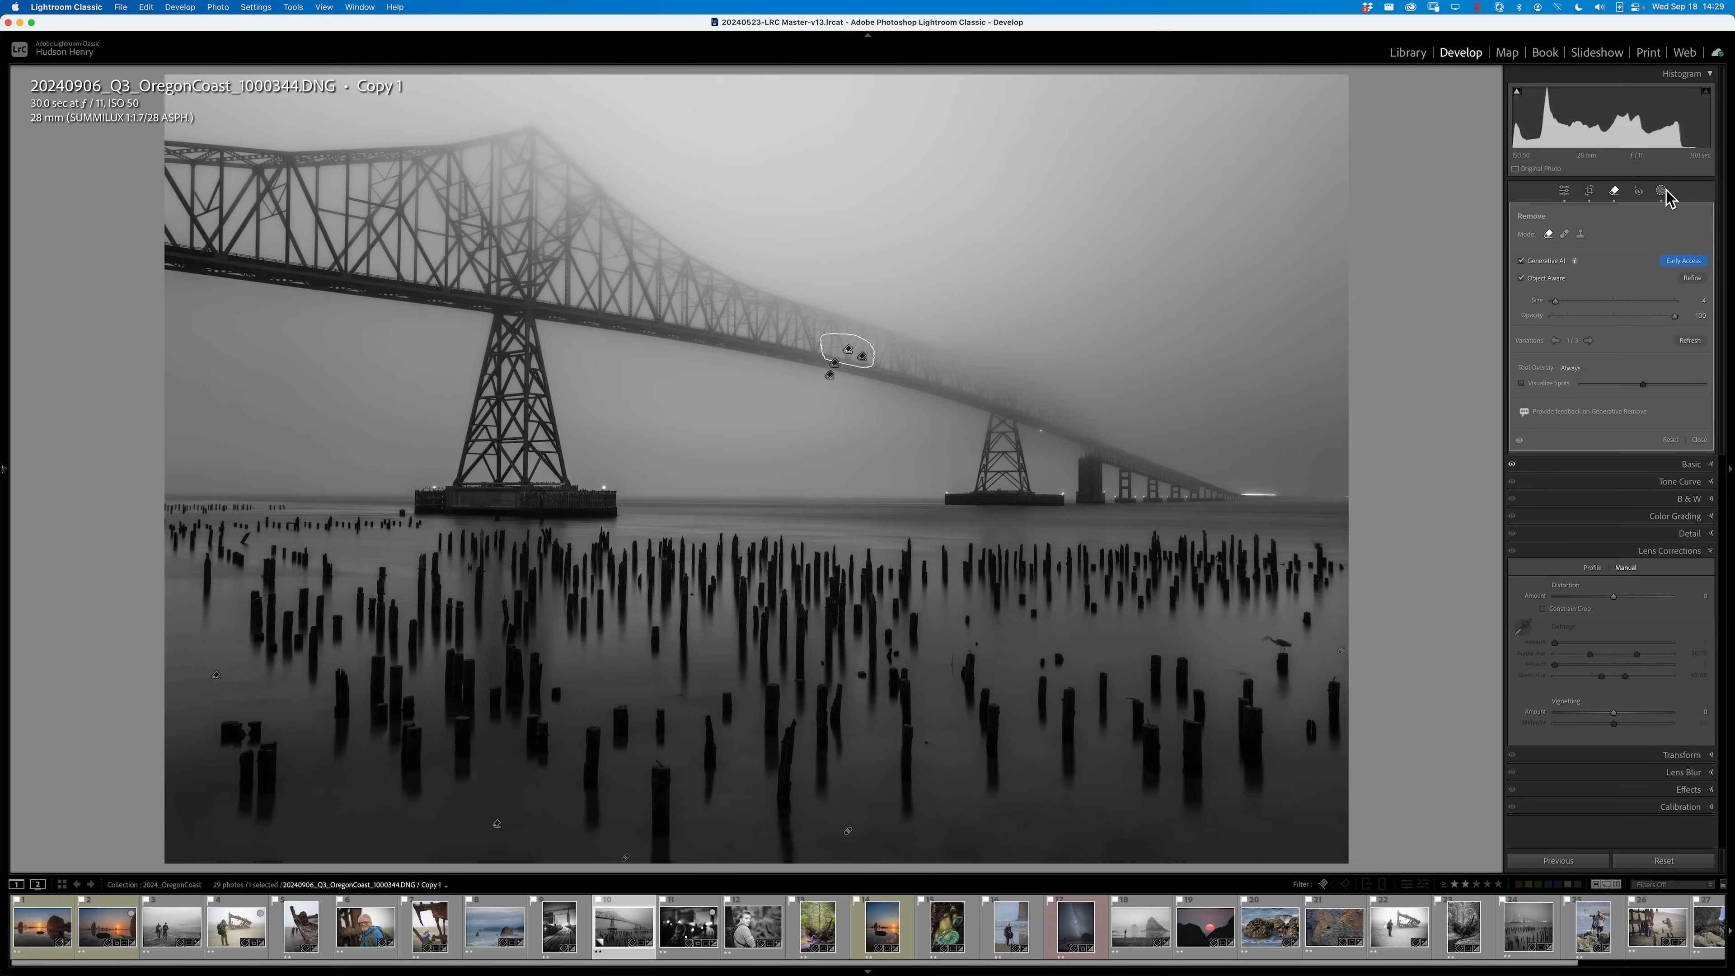
pyautogui.click(1615, 192)
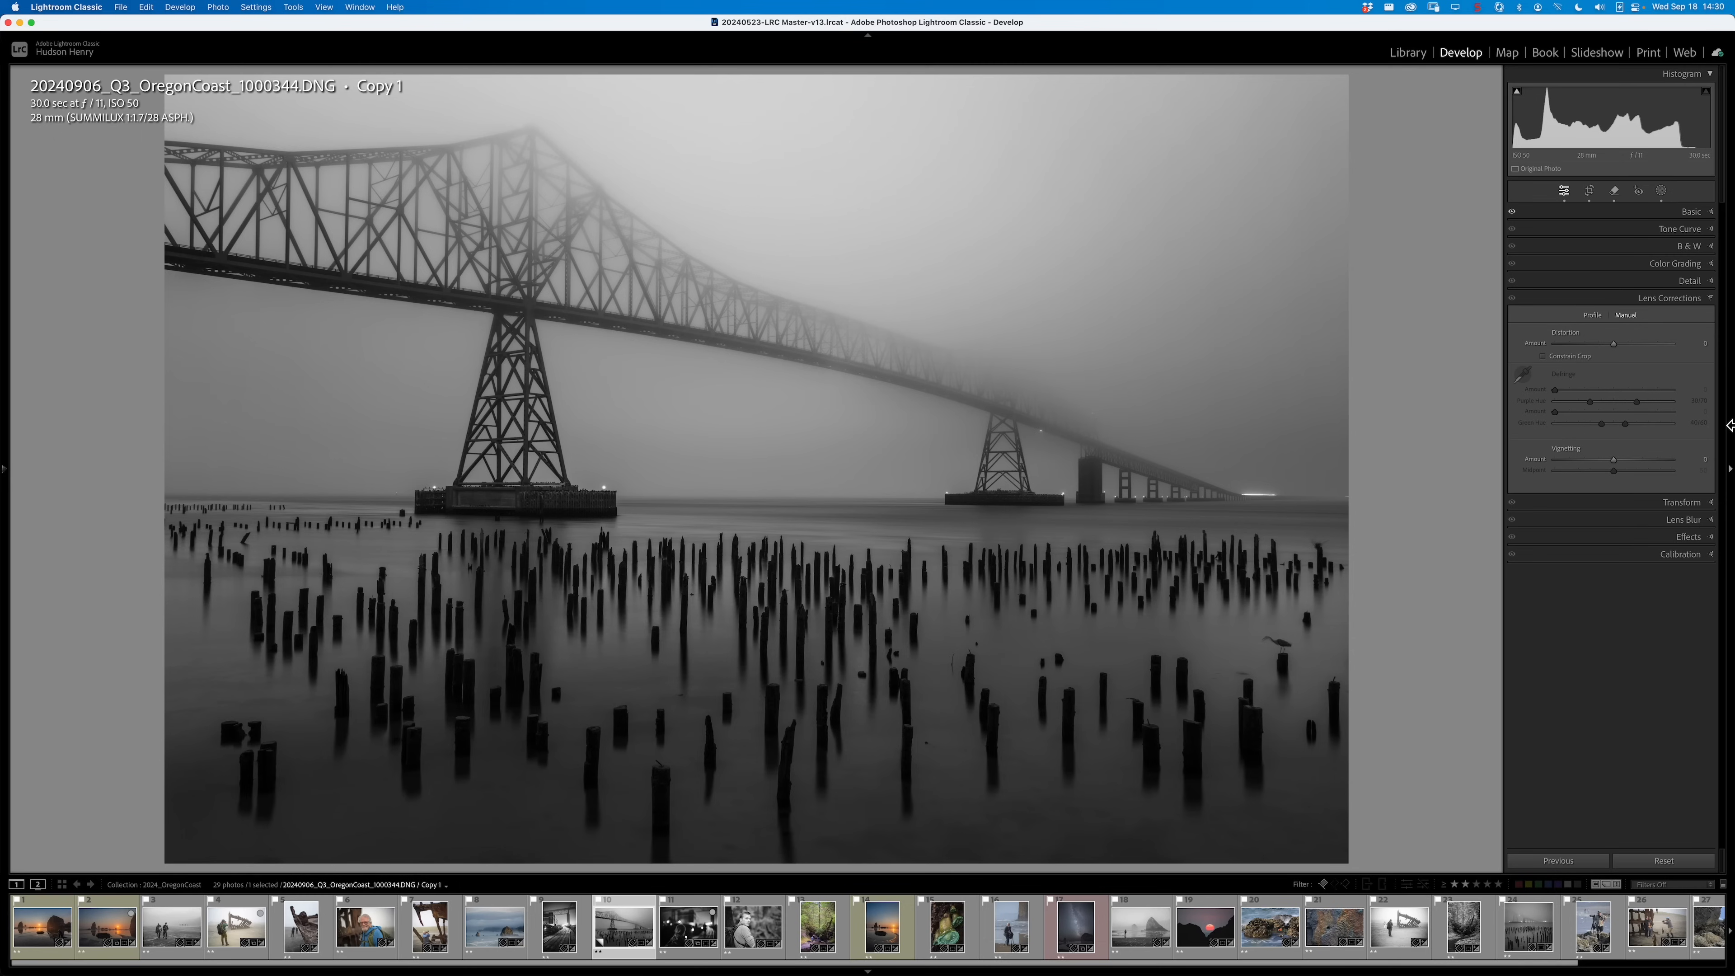
pyautogui.click(871, 365)
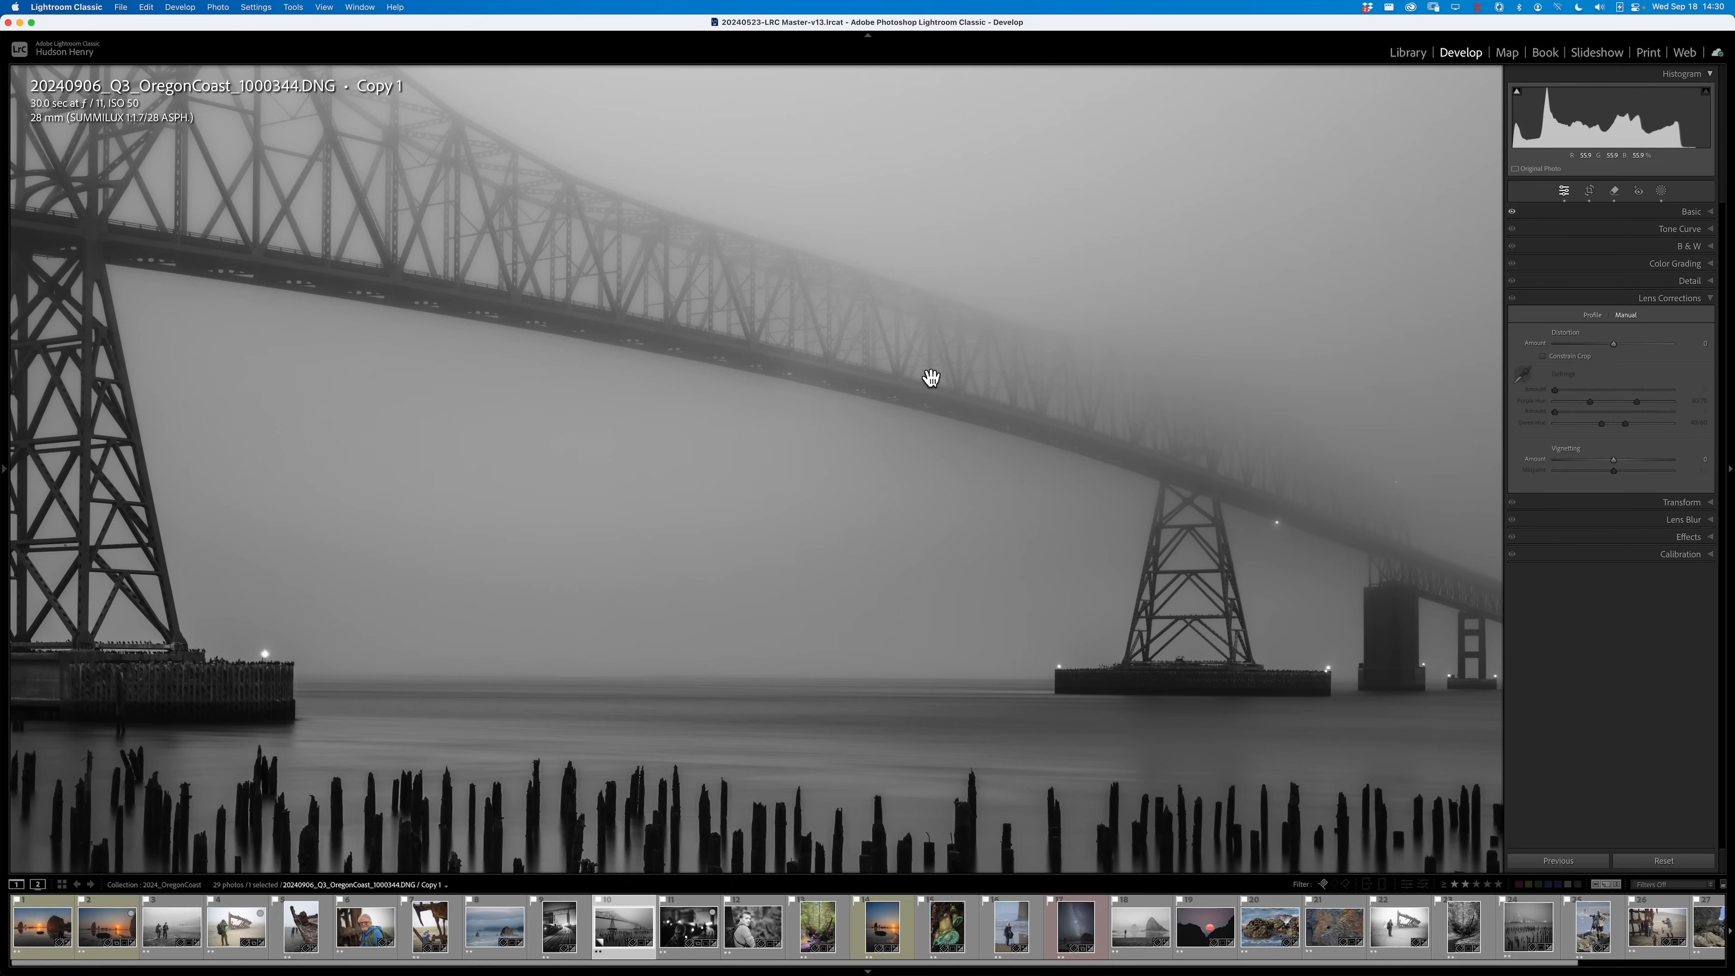
pyautogui.click(907, 360)
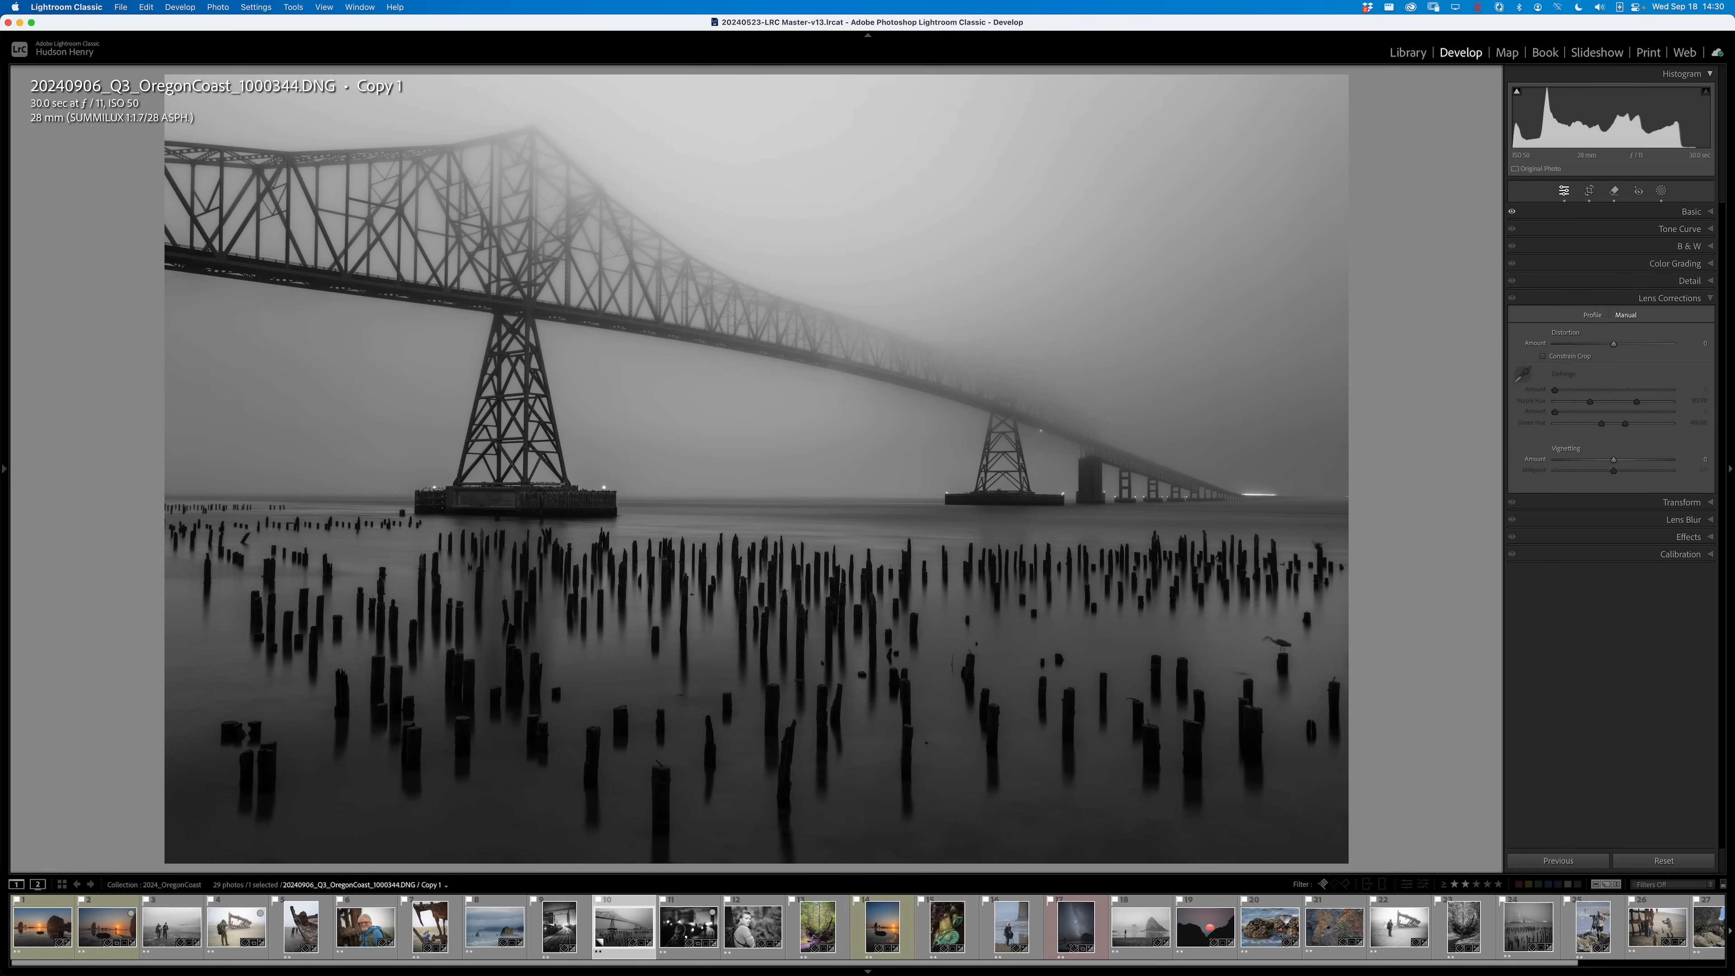
# - Browse the collection and open the vertical sunset photo 20240905_Zf_OregonCoast_2614-HDR.dng
pyautogui.click(107, 928)
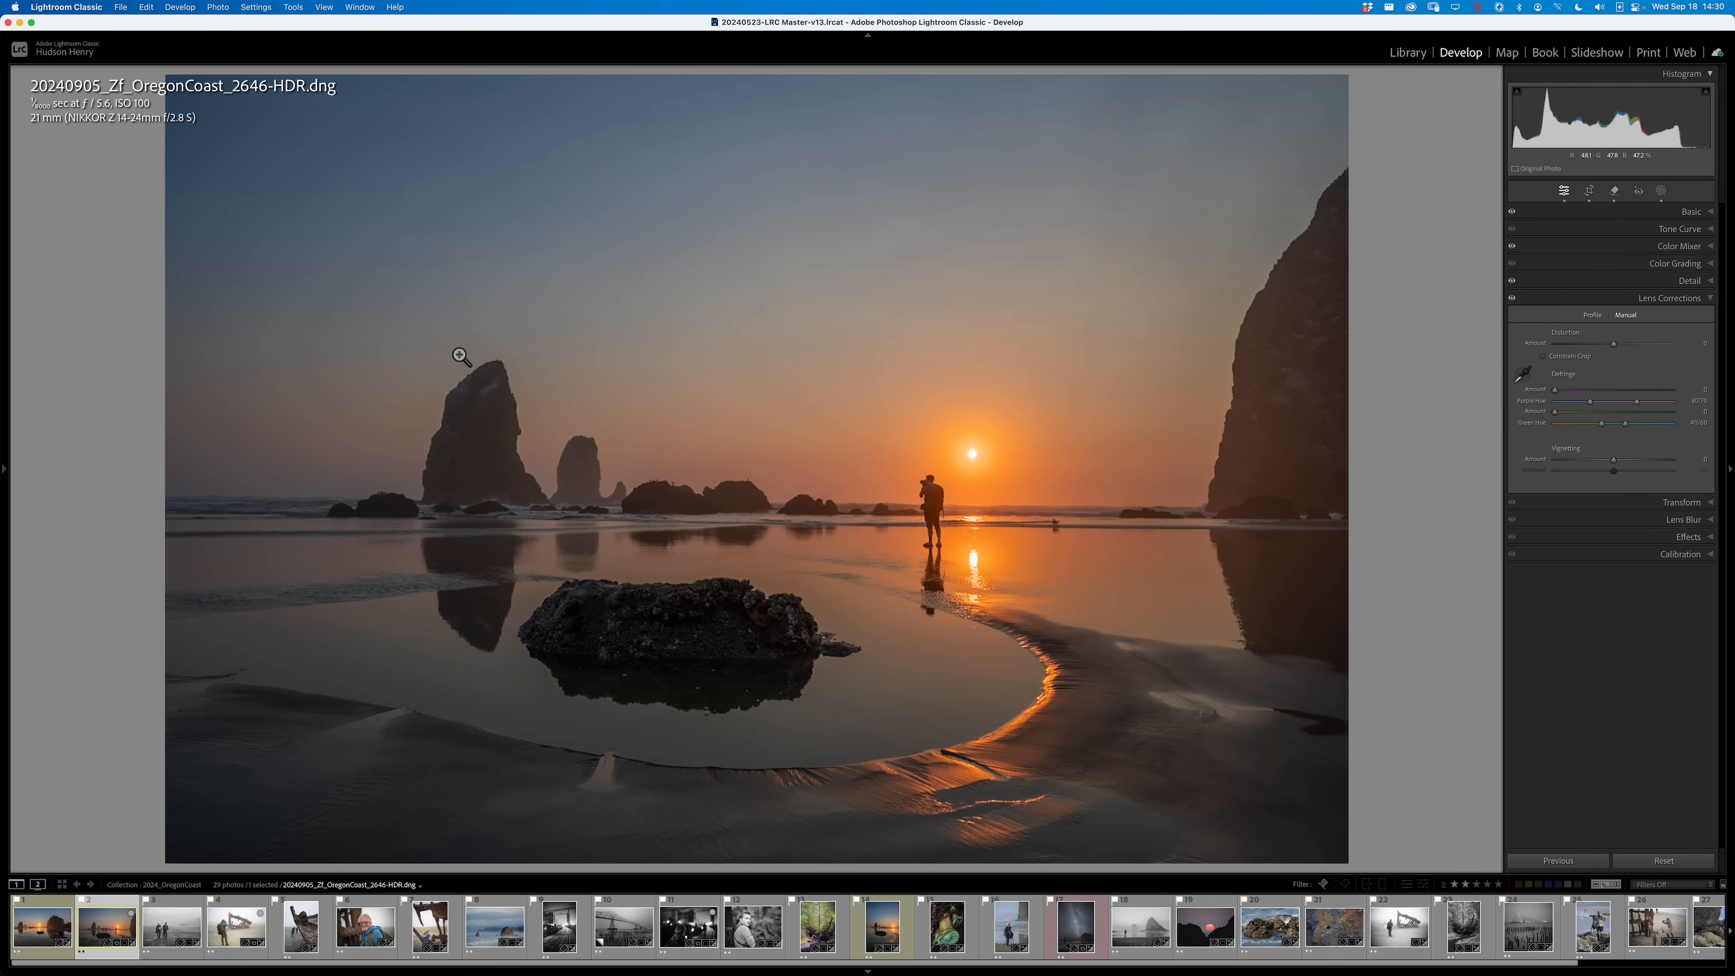
pyautogui.press('Left')
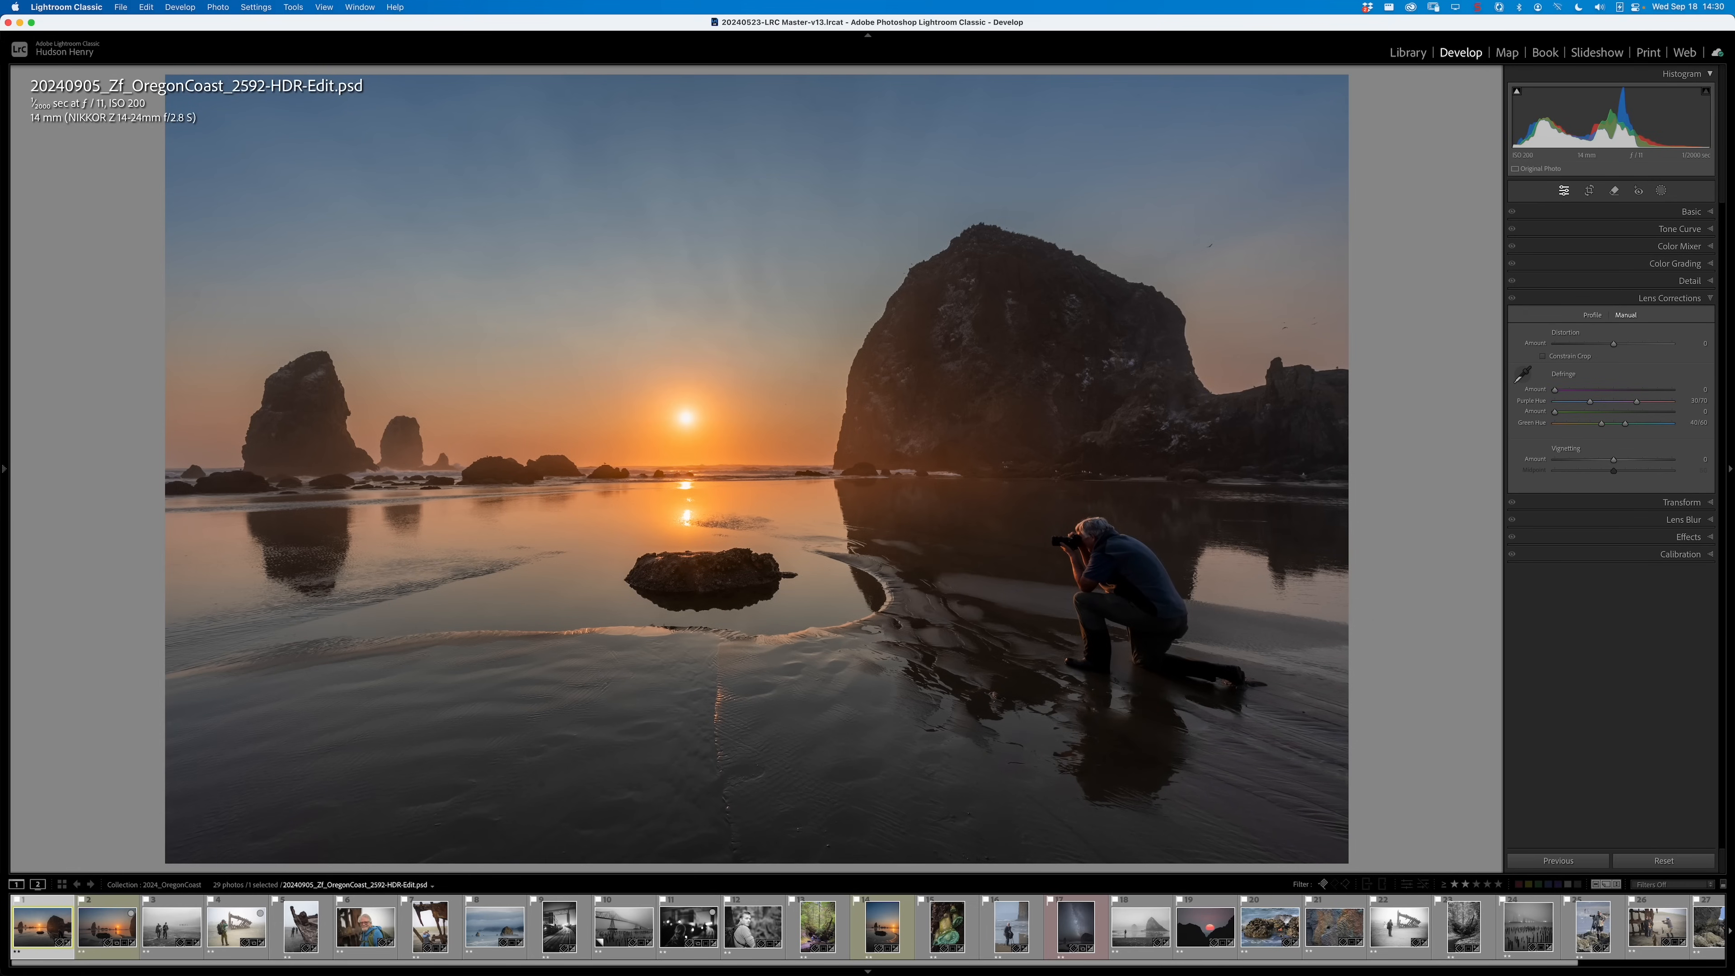
pyautogui.click(1076, 927)
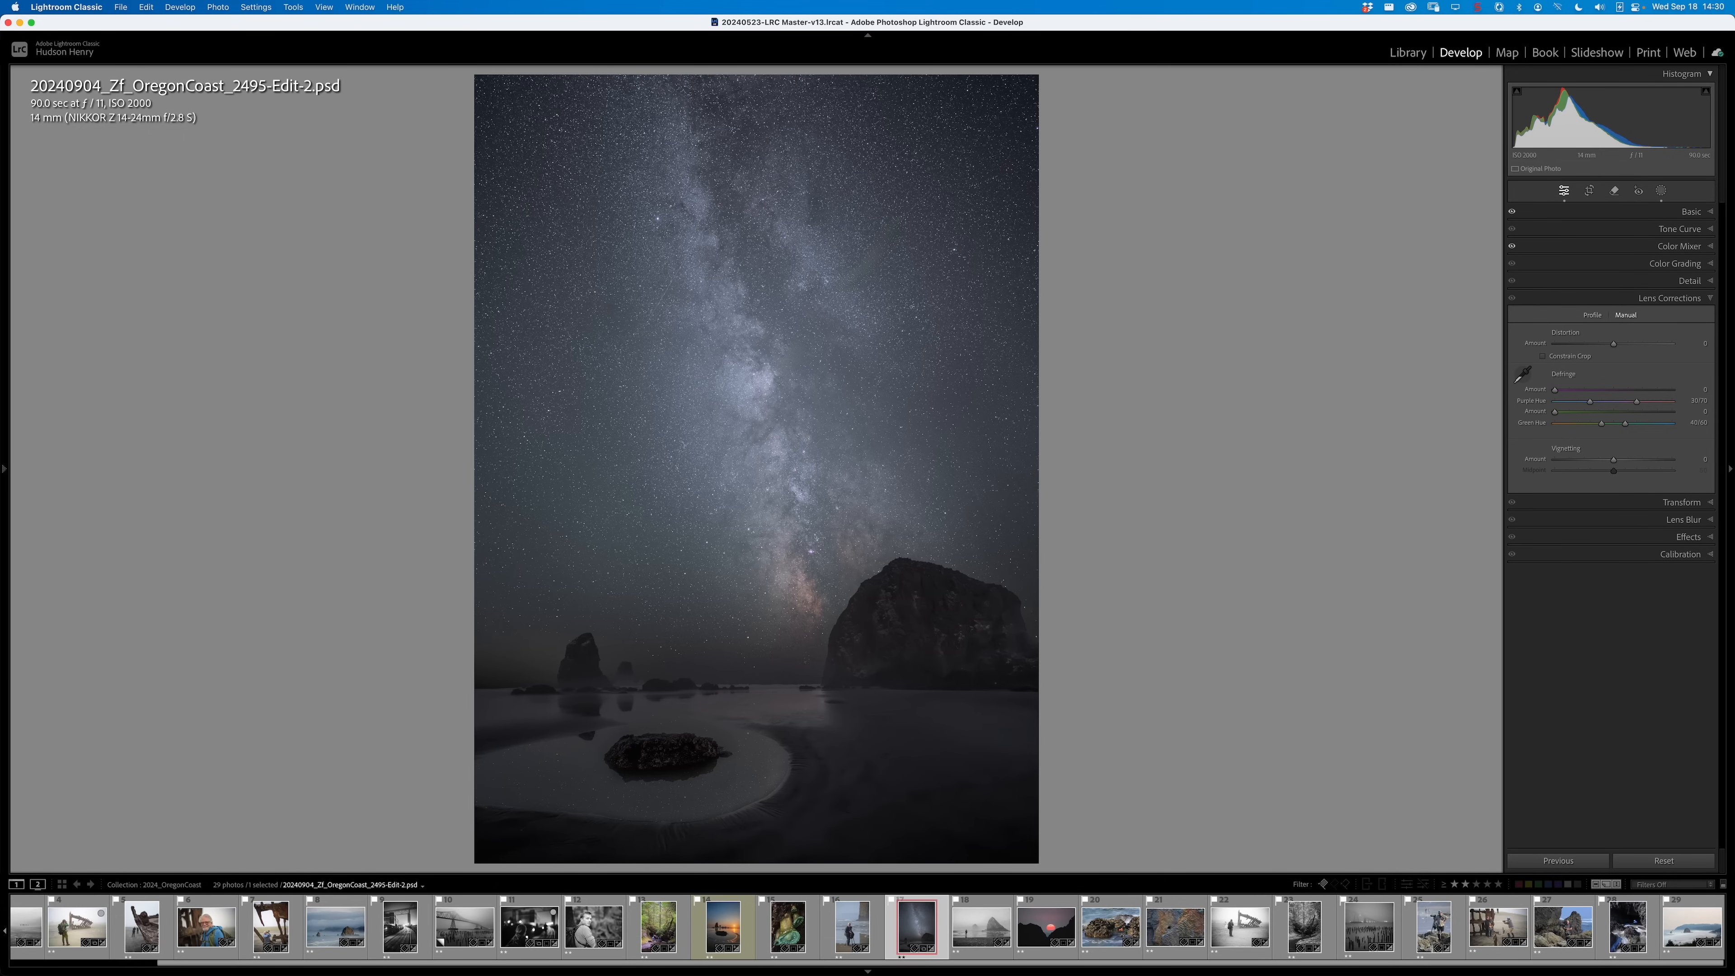
pyautogui.press('Home')
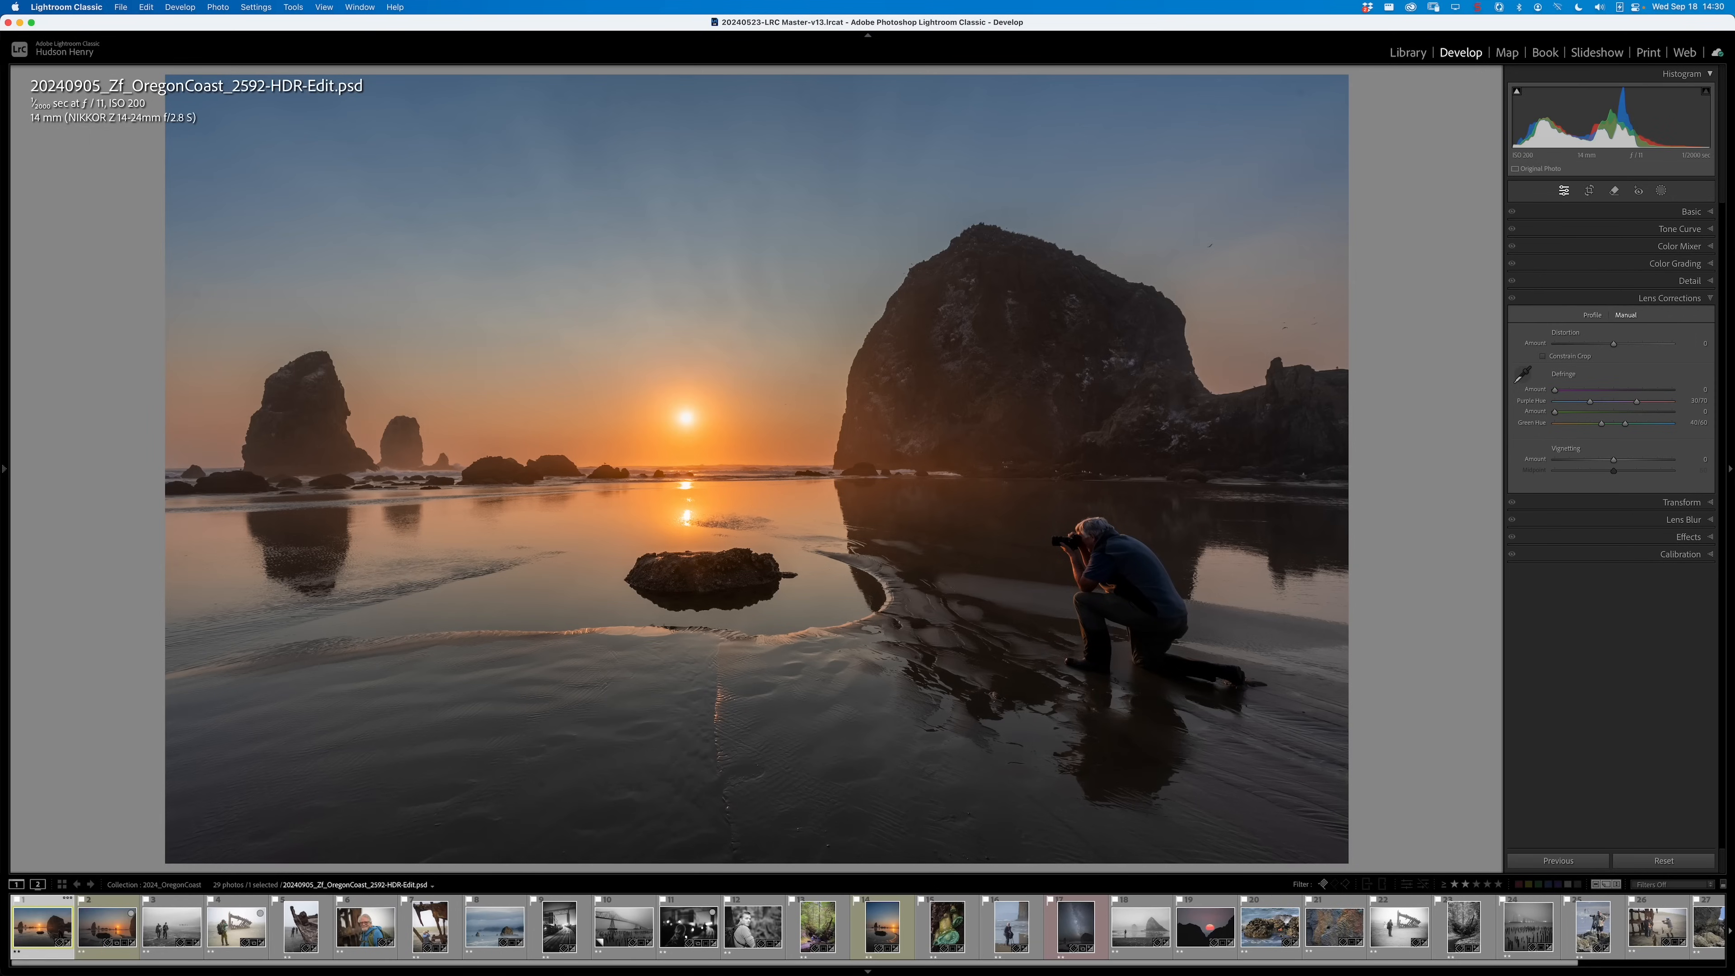
pyautogui.click(882, 927)
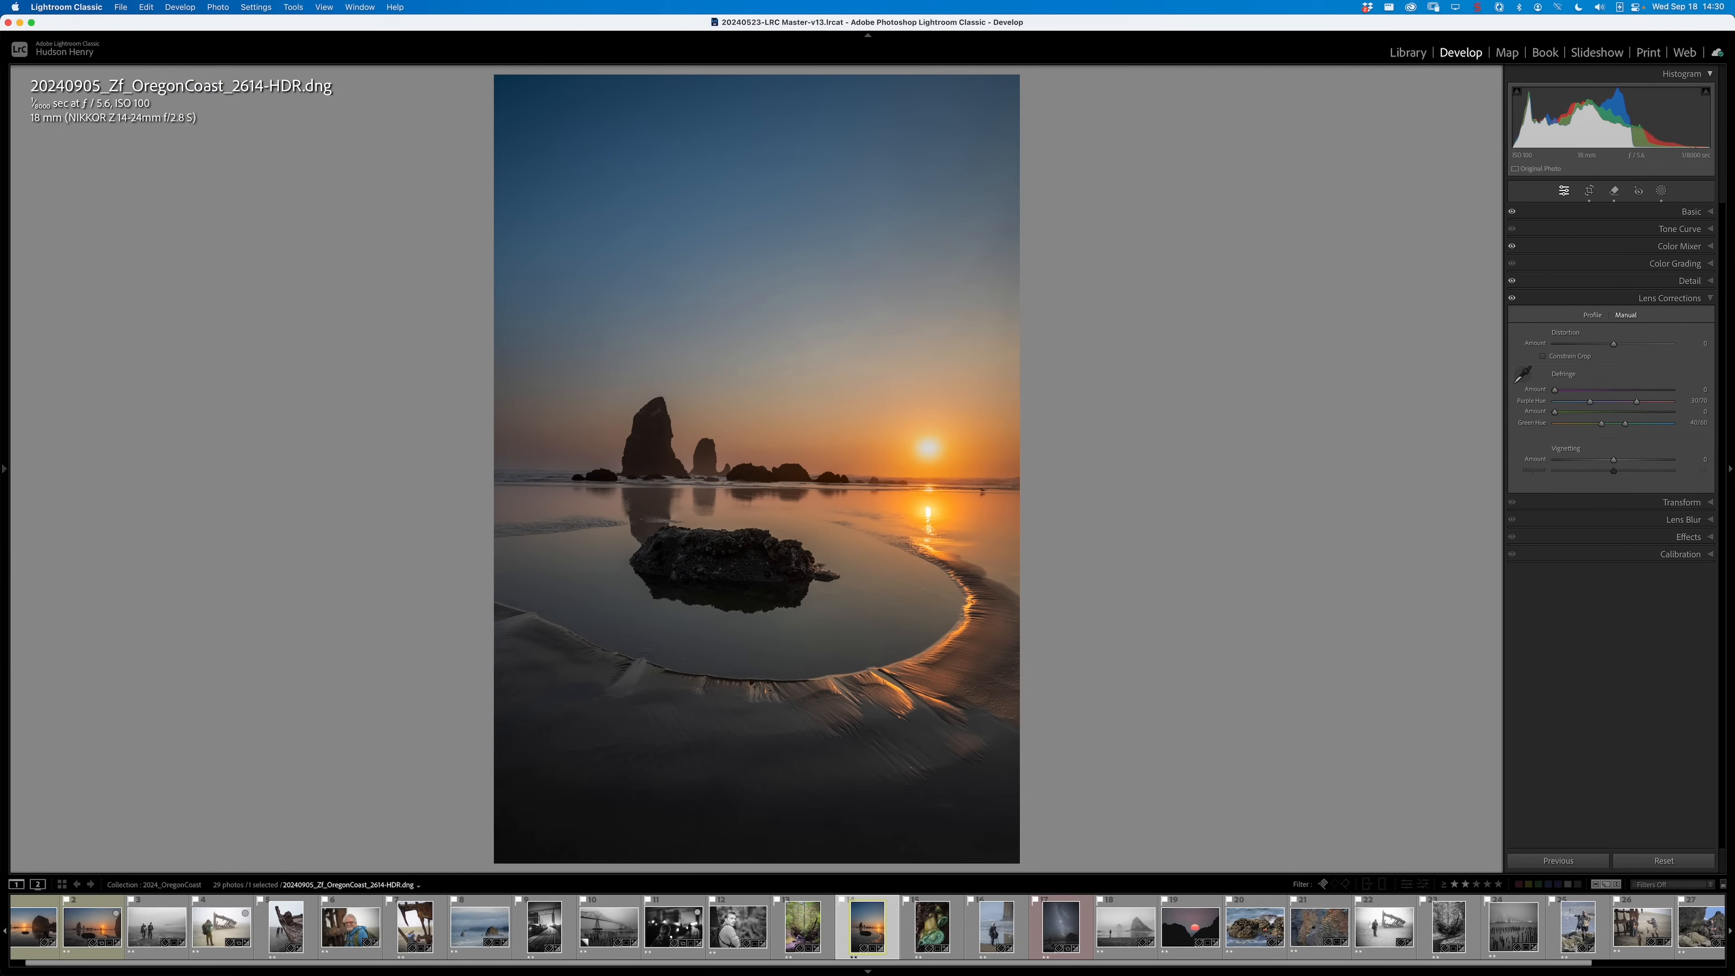
# - Open 20240905_Zf_OregonCoast_2646-HDR.dng and generatively remove the small puddle in the foreground sand below the glowing shoreline, browsing the fill's variations
pyautogui.press('Home')
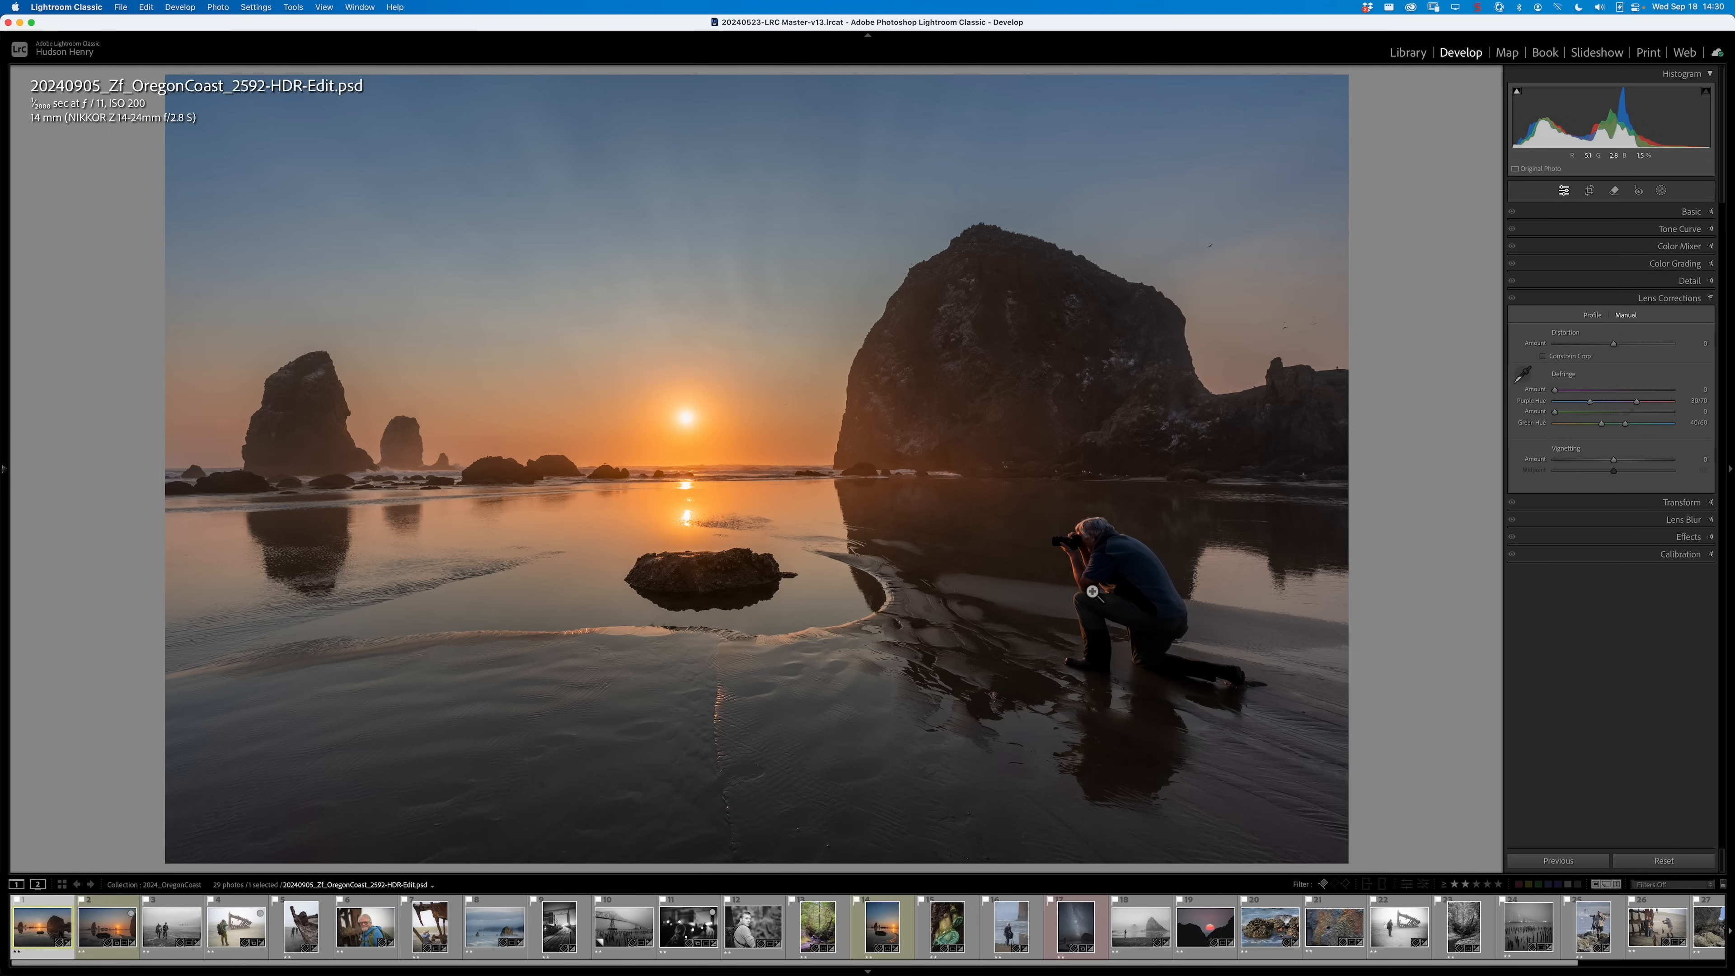
pyautogui.press('Right')
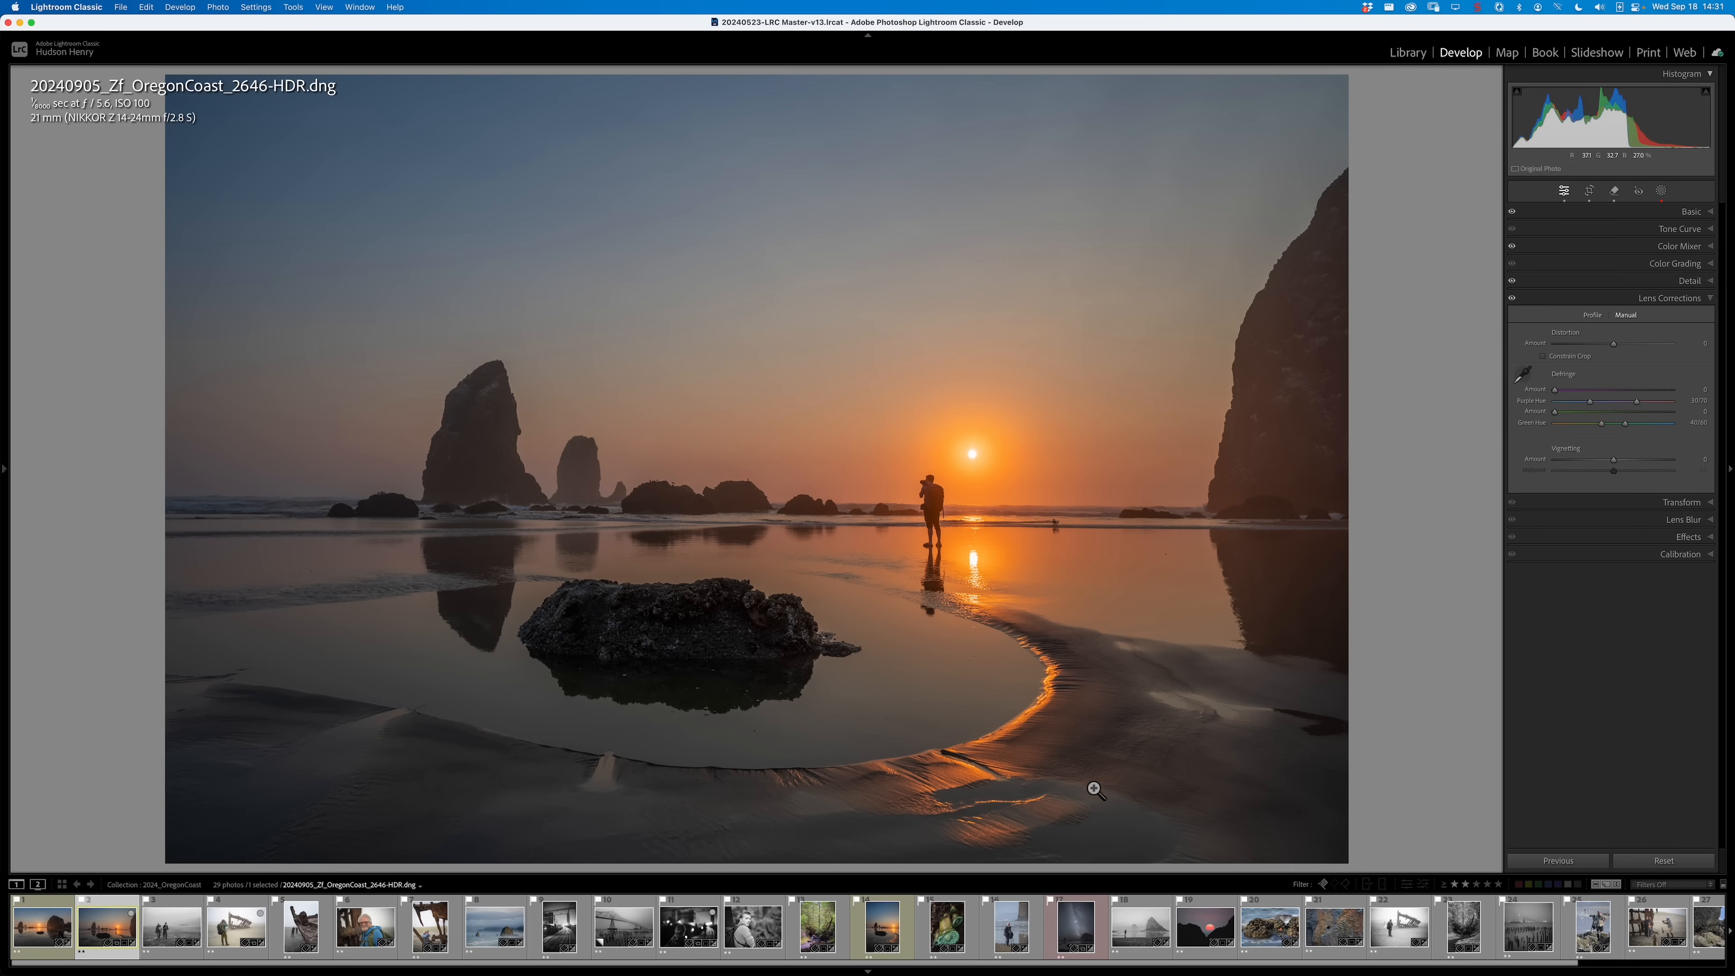
pyautogui.click(1616, 193)
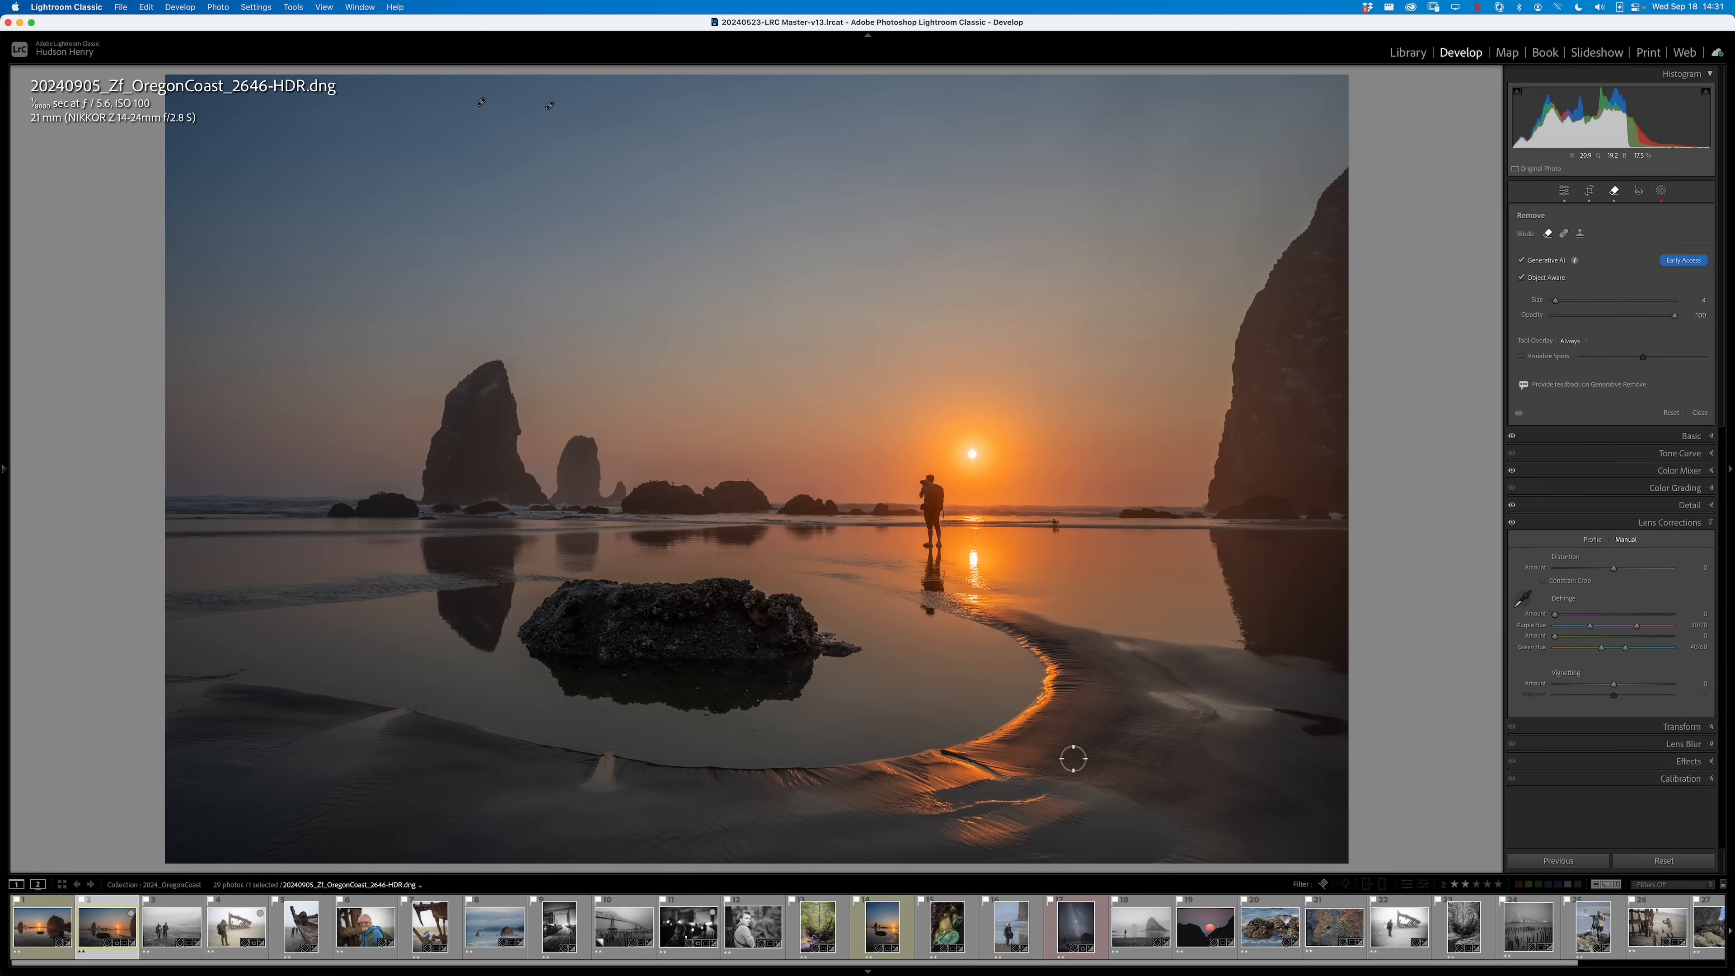
pyautogui.scroll(3, 1022, 786)
pyautogui.moveTo(1038, 788)
pyautogui.mouseDown()
pyautogui.moveTo(921, 809)
pyautogui.moveTo(1051, 792)
pyautogui.moveTo(971, 796)
pyautogui.mouseUp()
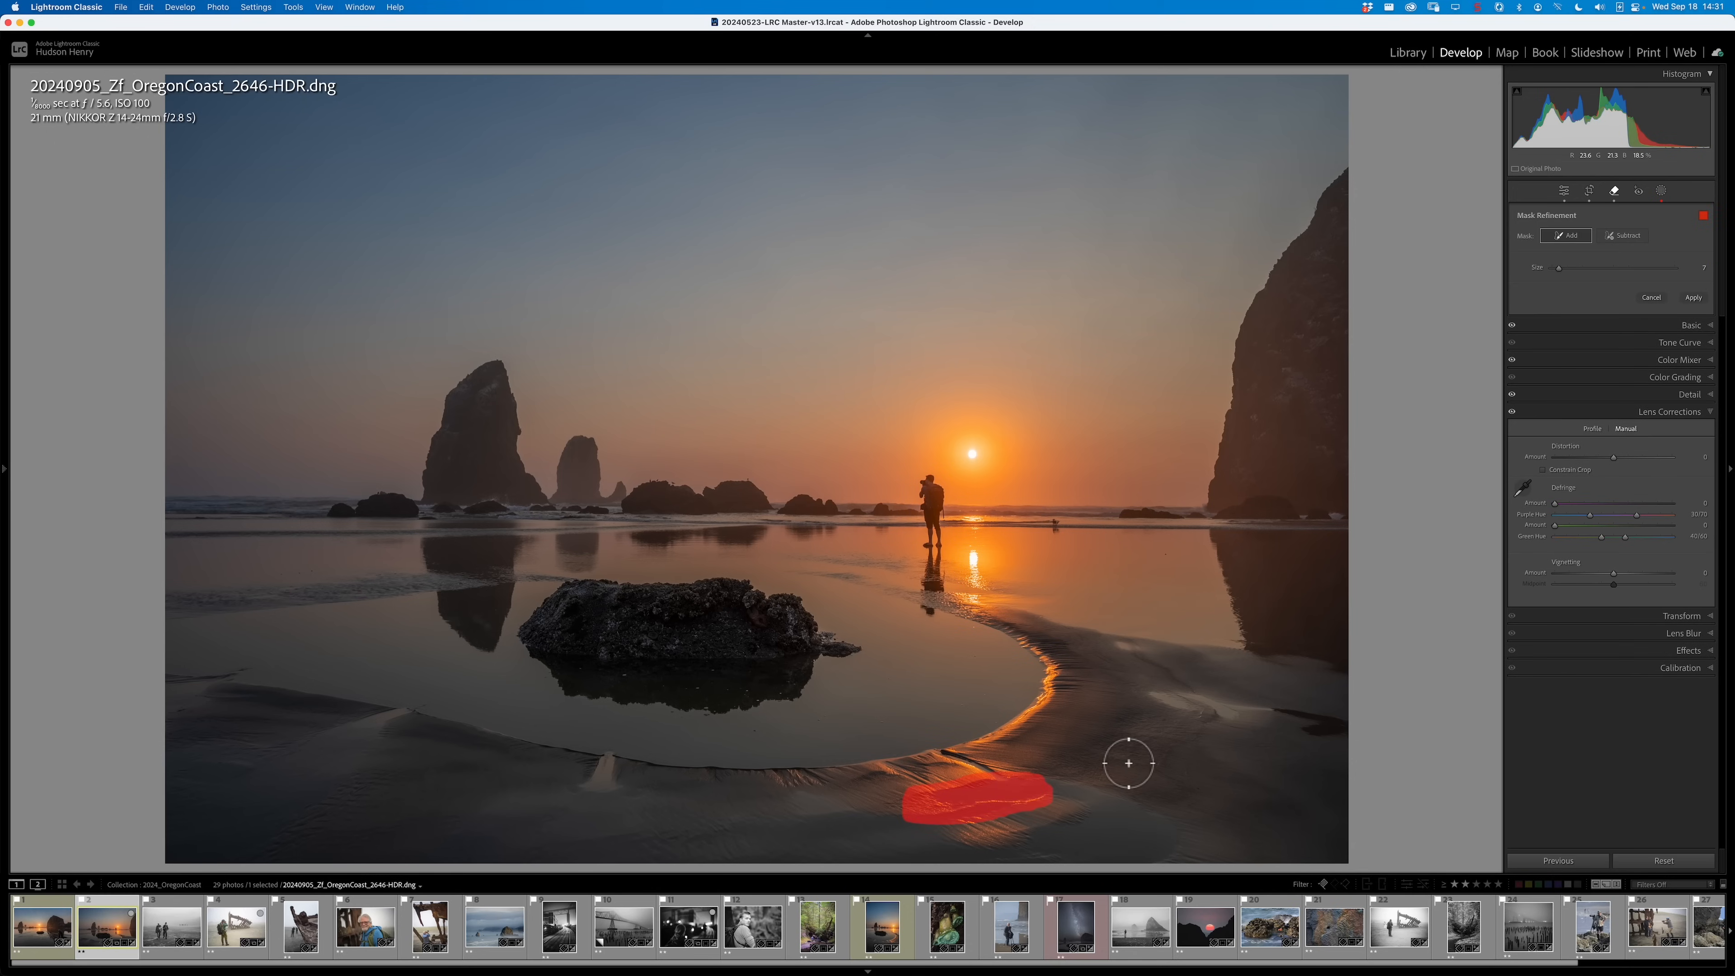
pyautogui.click(1694, 298)
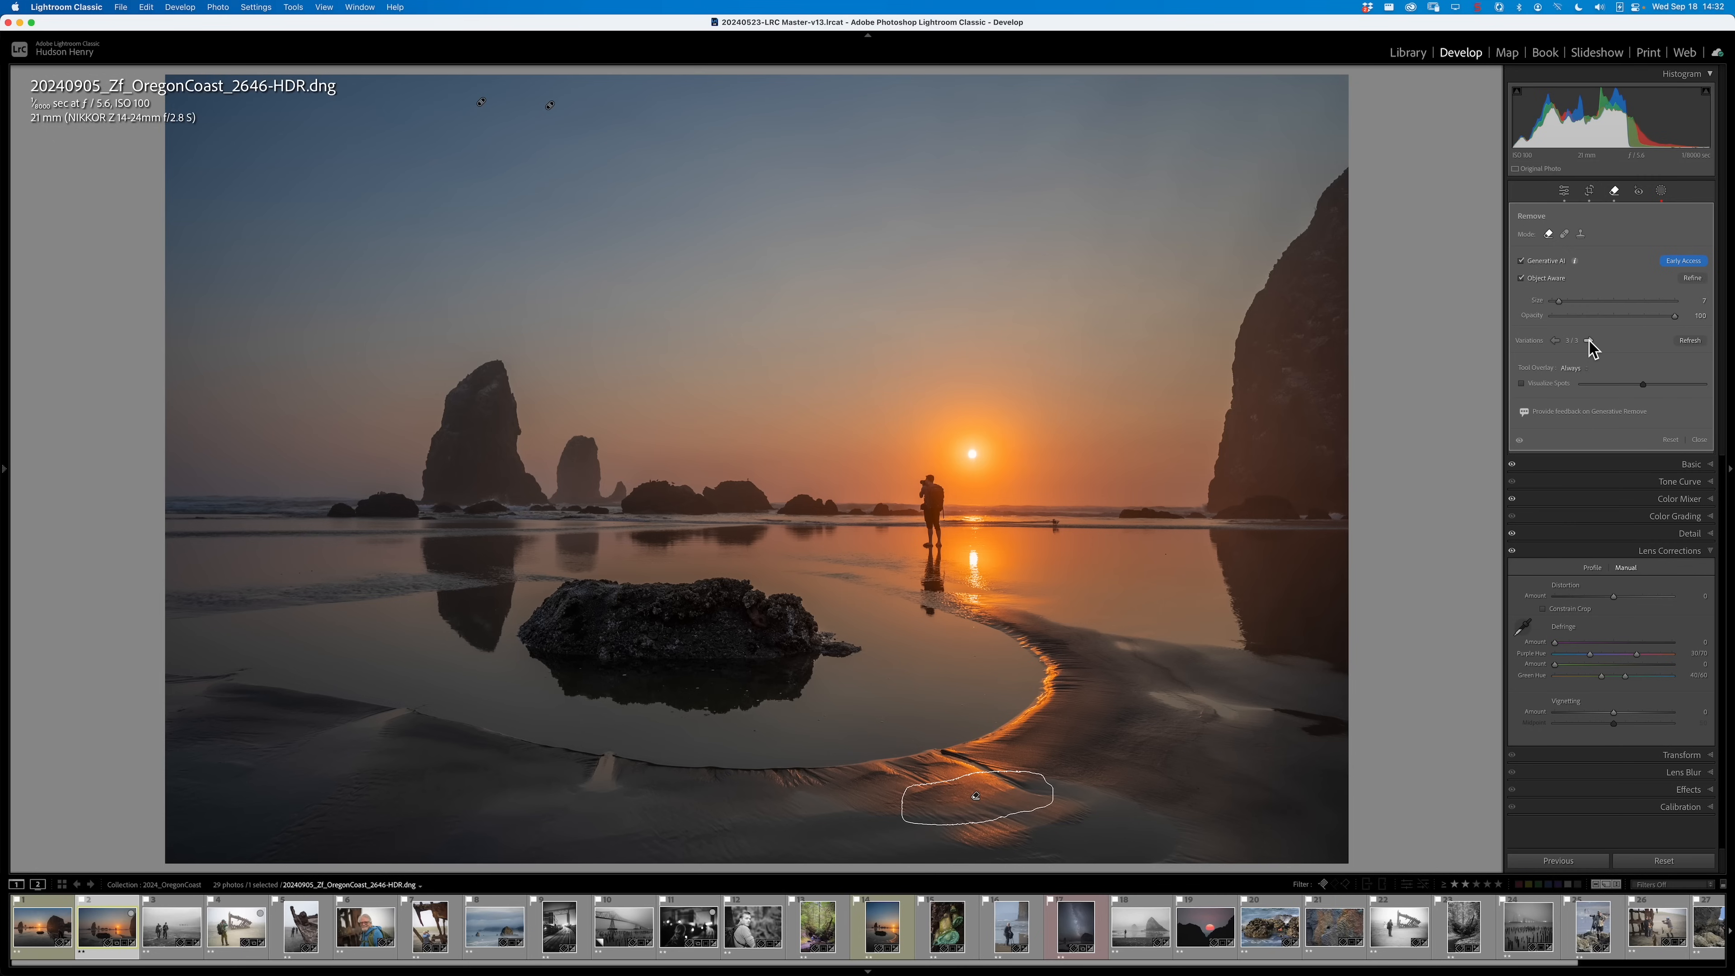
pyautogui.click(1556, 341)
# - Shrink the brush, generatively clean up the sand at the left end of the removed puddle, and pick another variation
pyautogui.press('[')
pyautogui.press('[')
pyautogui.press('[')
pyautogui.moveTo(900, 797)
pyautogui.mouseDown()
pyautogui.moveTo(966, 793)
pyautogui.moveTo(918, 805)
pyautogui.mouseUp()
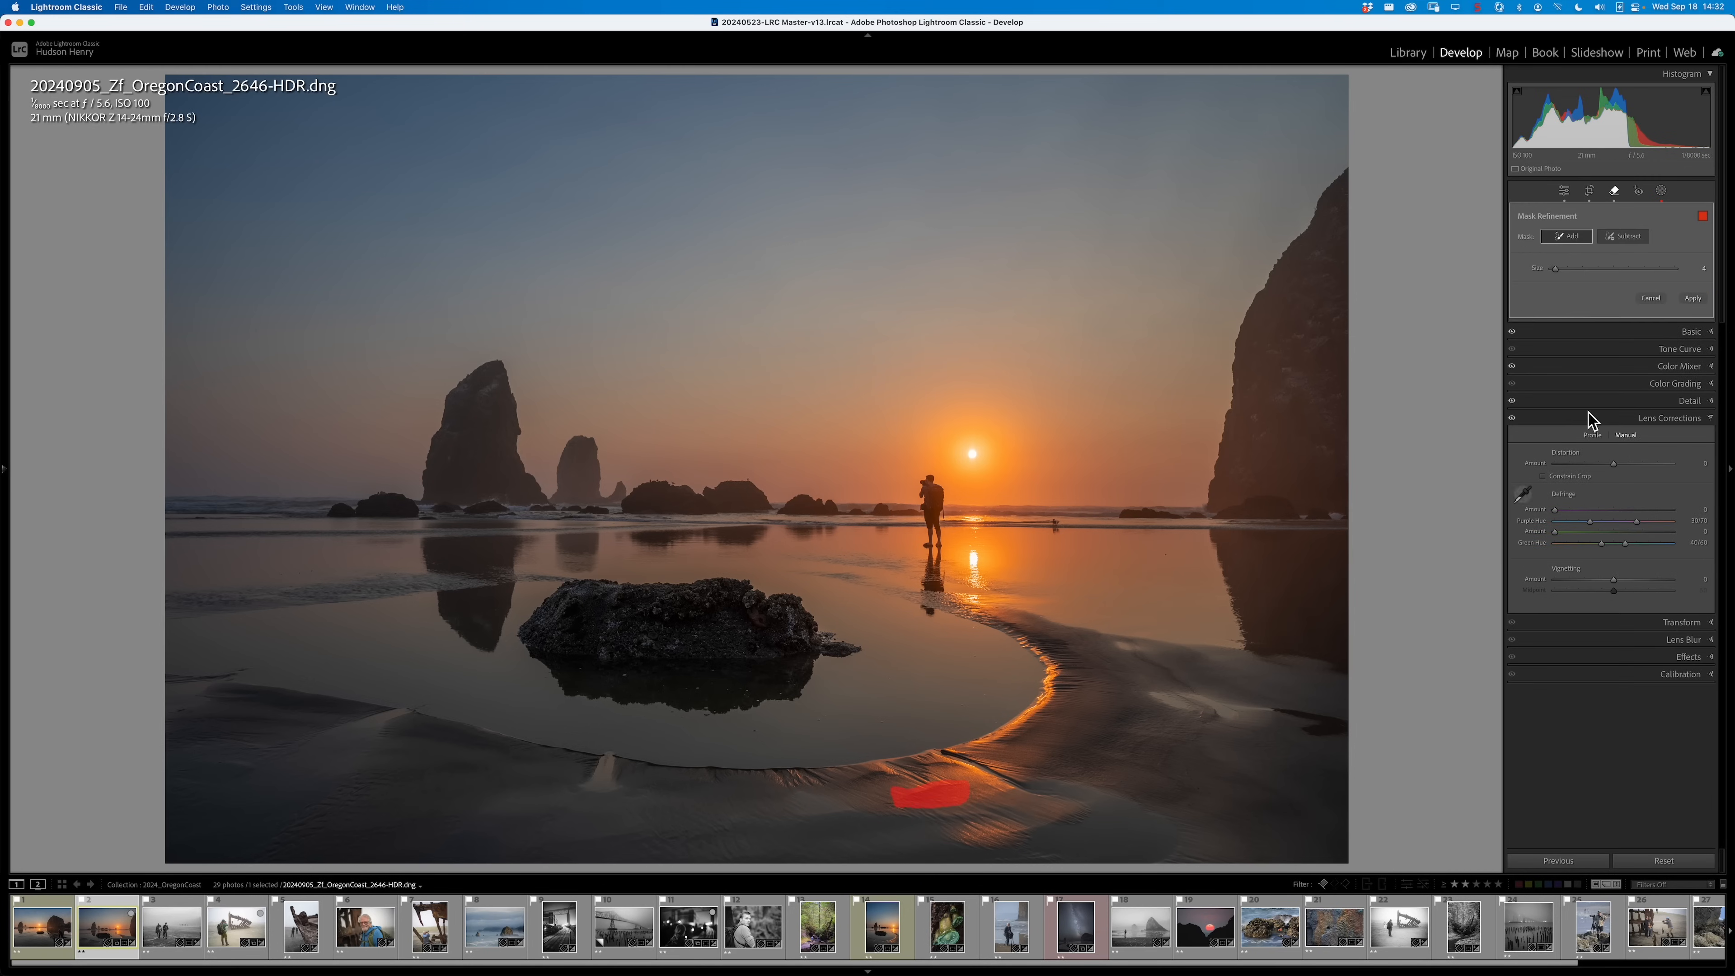
pyautogui.click(1693, 299)
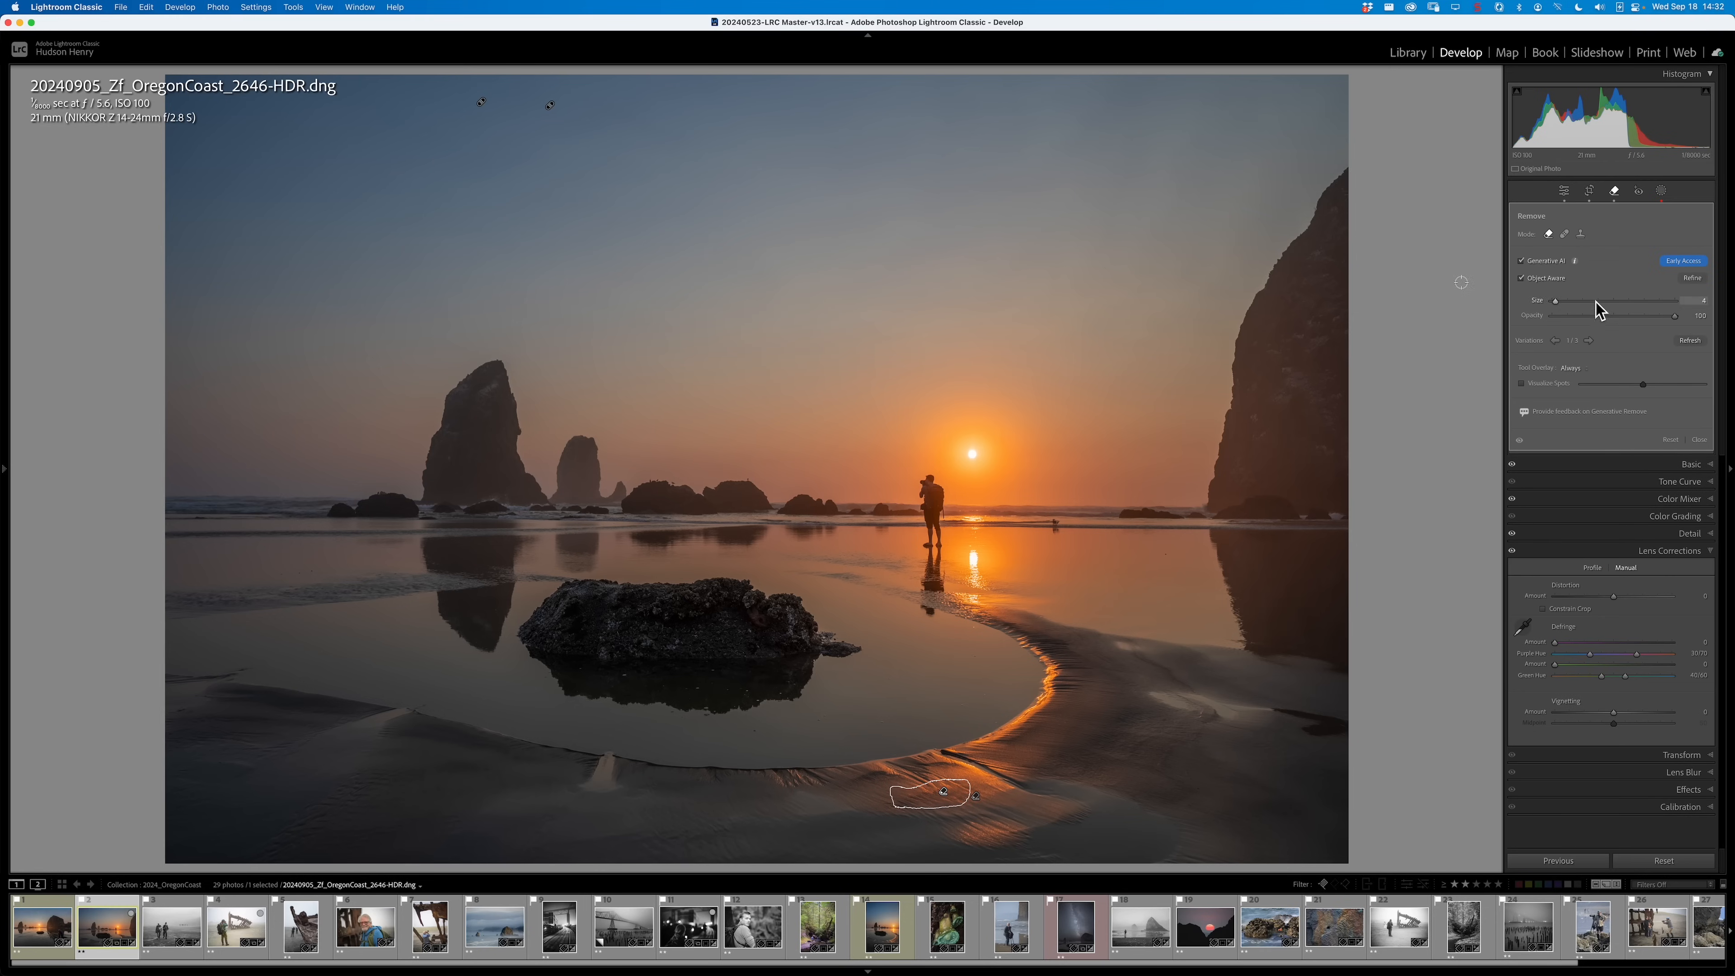
pyautogui.click(1588, 341)
pyautogui.click(1616, 192)
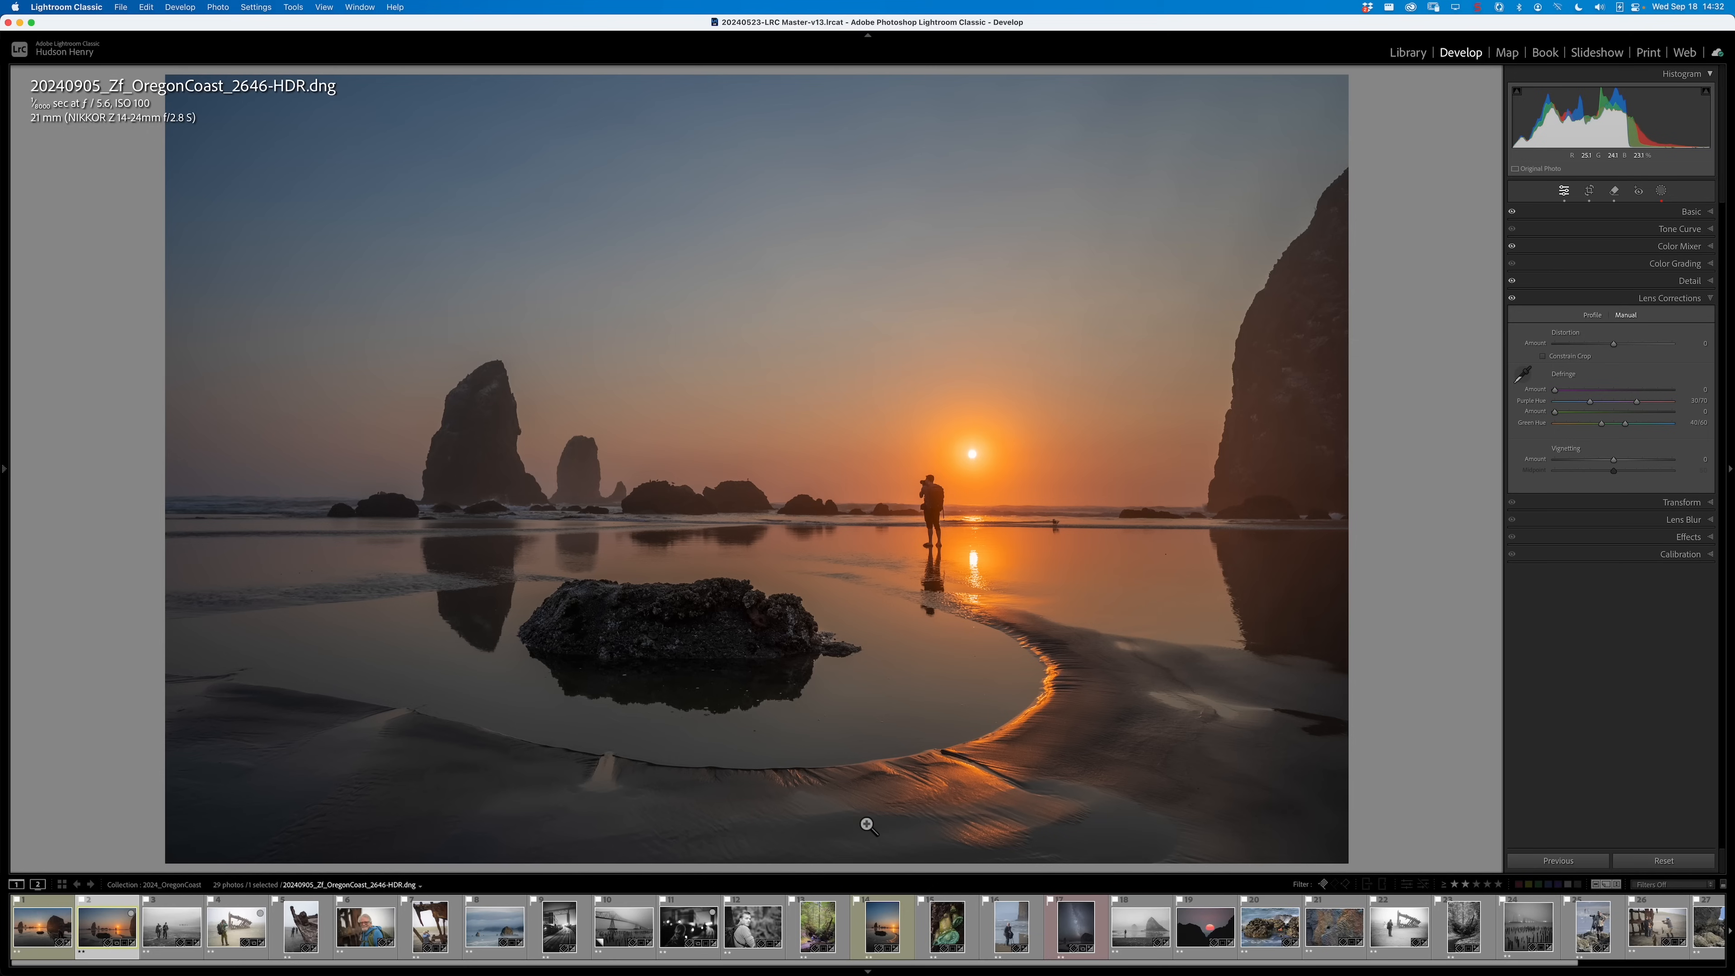
# - Generatively remove the distracting patch of foreground sand just left of the previous puddle repairs
pyautogui.click(1616, 192)
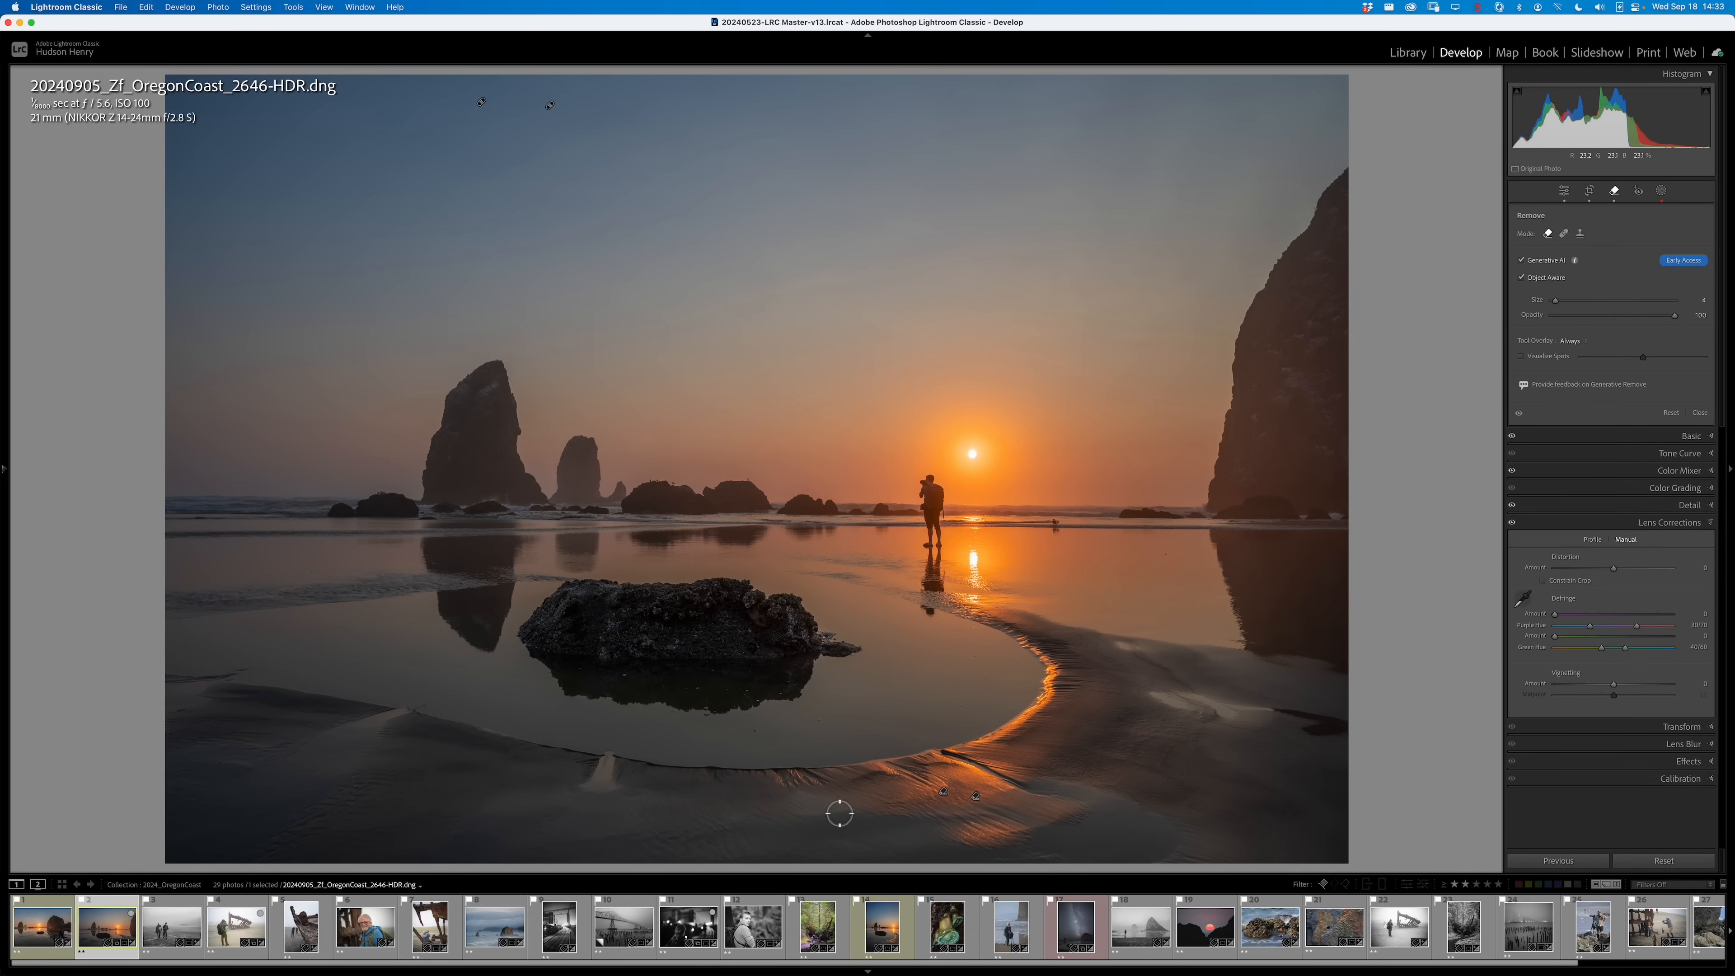
pyautogui.press(']')
pyautogui.press('[')
pyautogui.moveTo(828, 800)
pyautogui.mouseDown()
pyautogui.moveTo(807, 824)
pyautogui.moveTo(871, 821)
pyautogui.moveTo(797, 801)
pyautogui.moveTo(842, 812)
pyautogui.moveTo(794, 805)
pyautogui.mouseUp()
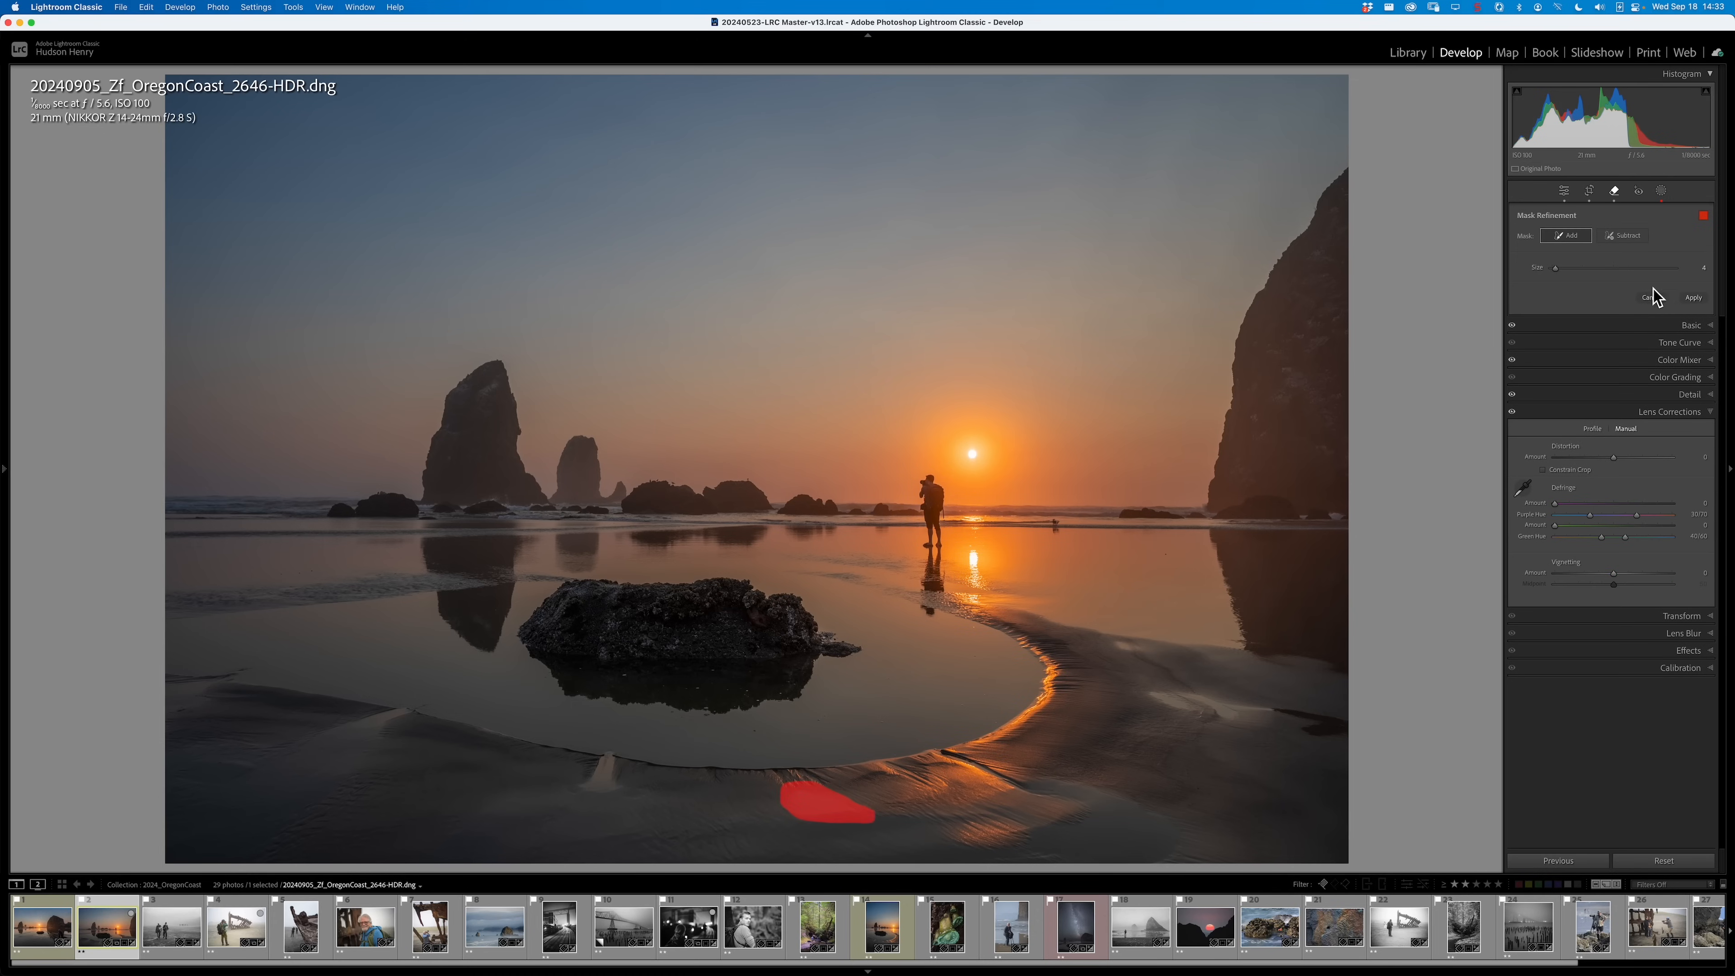
pyautogui.click(1695, 298)
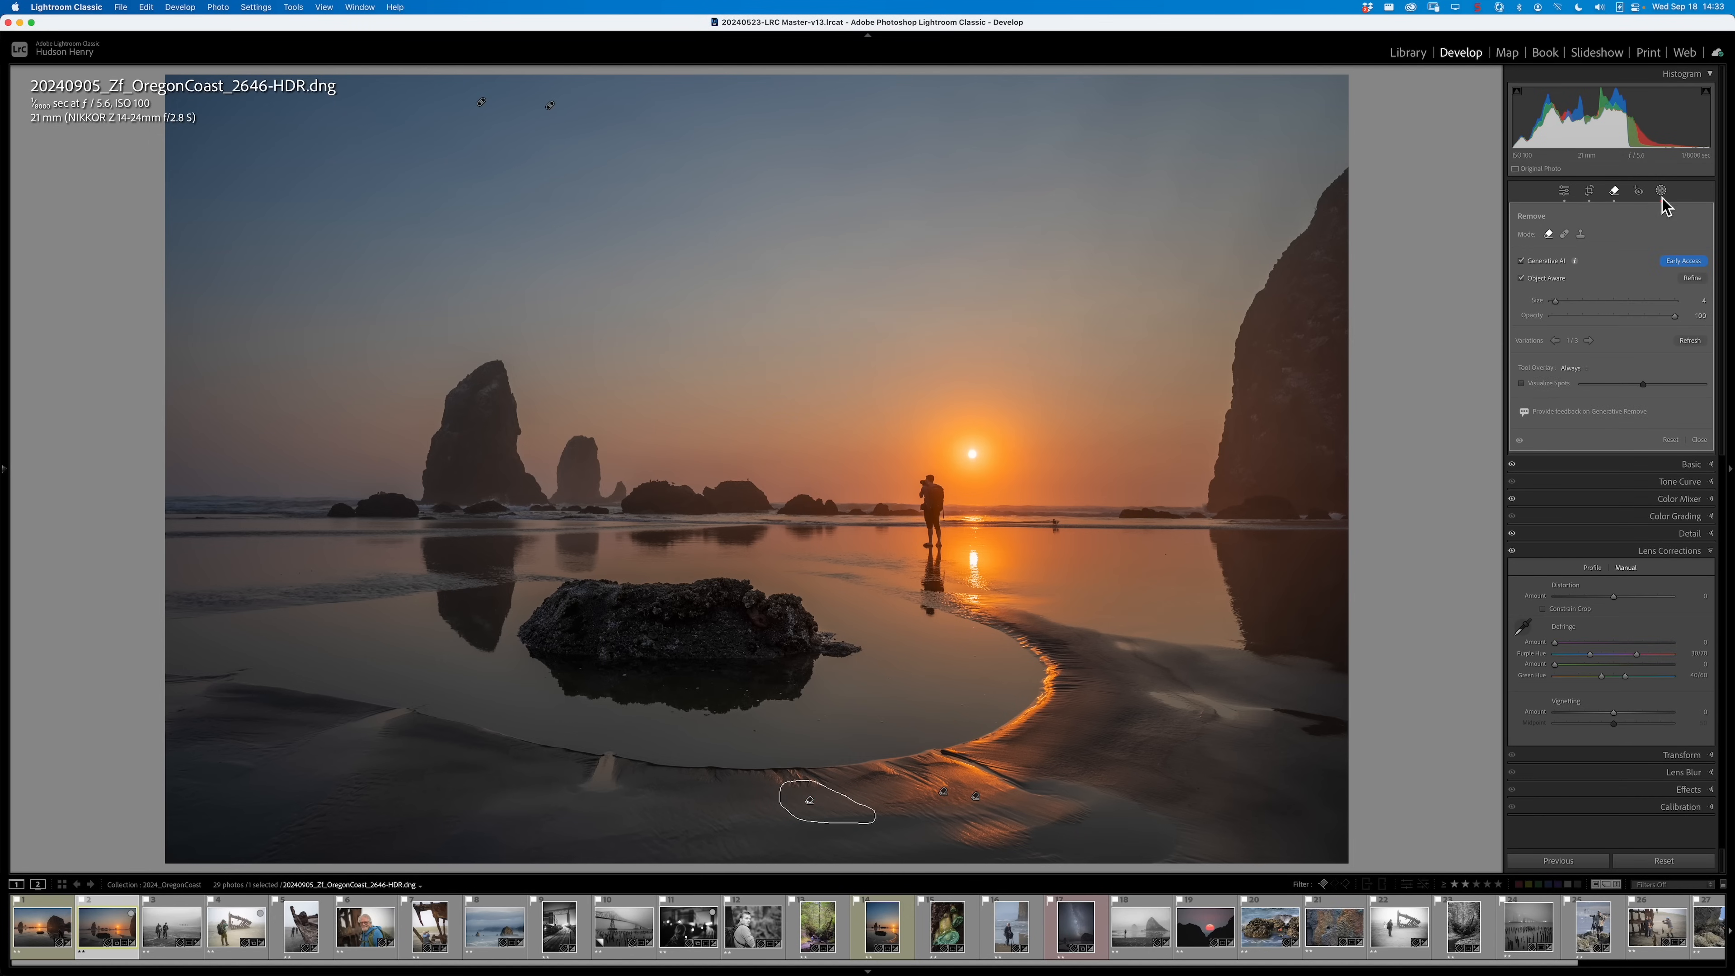
pyautogui.click(1615, 190)
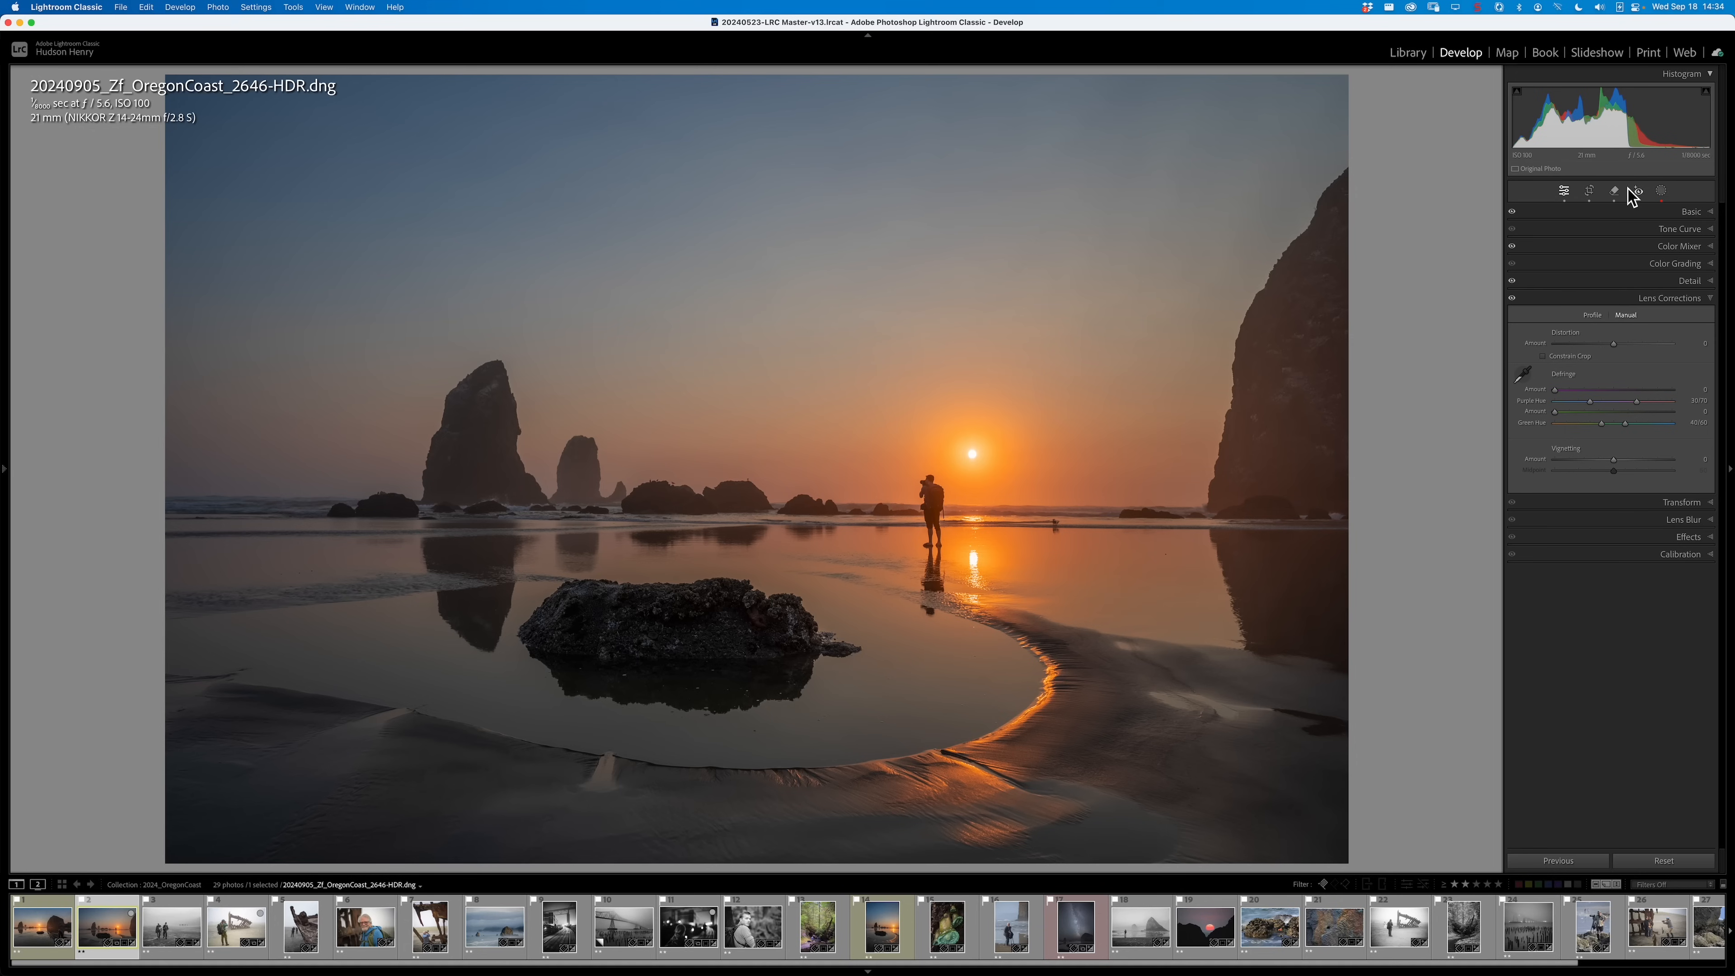
# - Delete the two existing large heal spots in the upper-left sky
pyautogui.click(1614, 192)
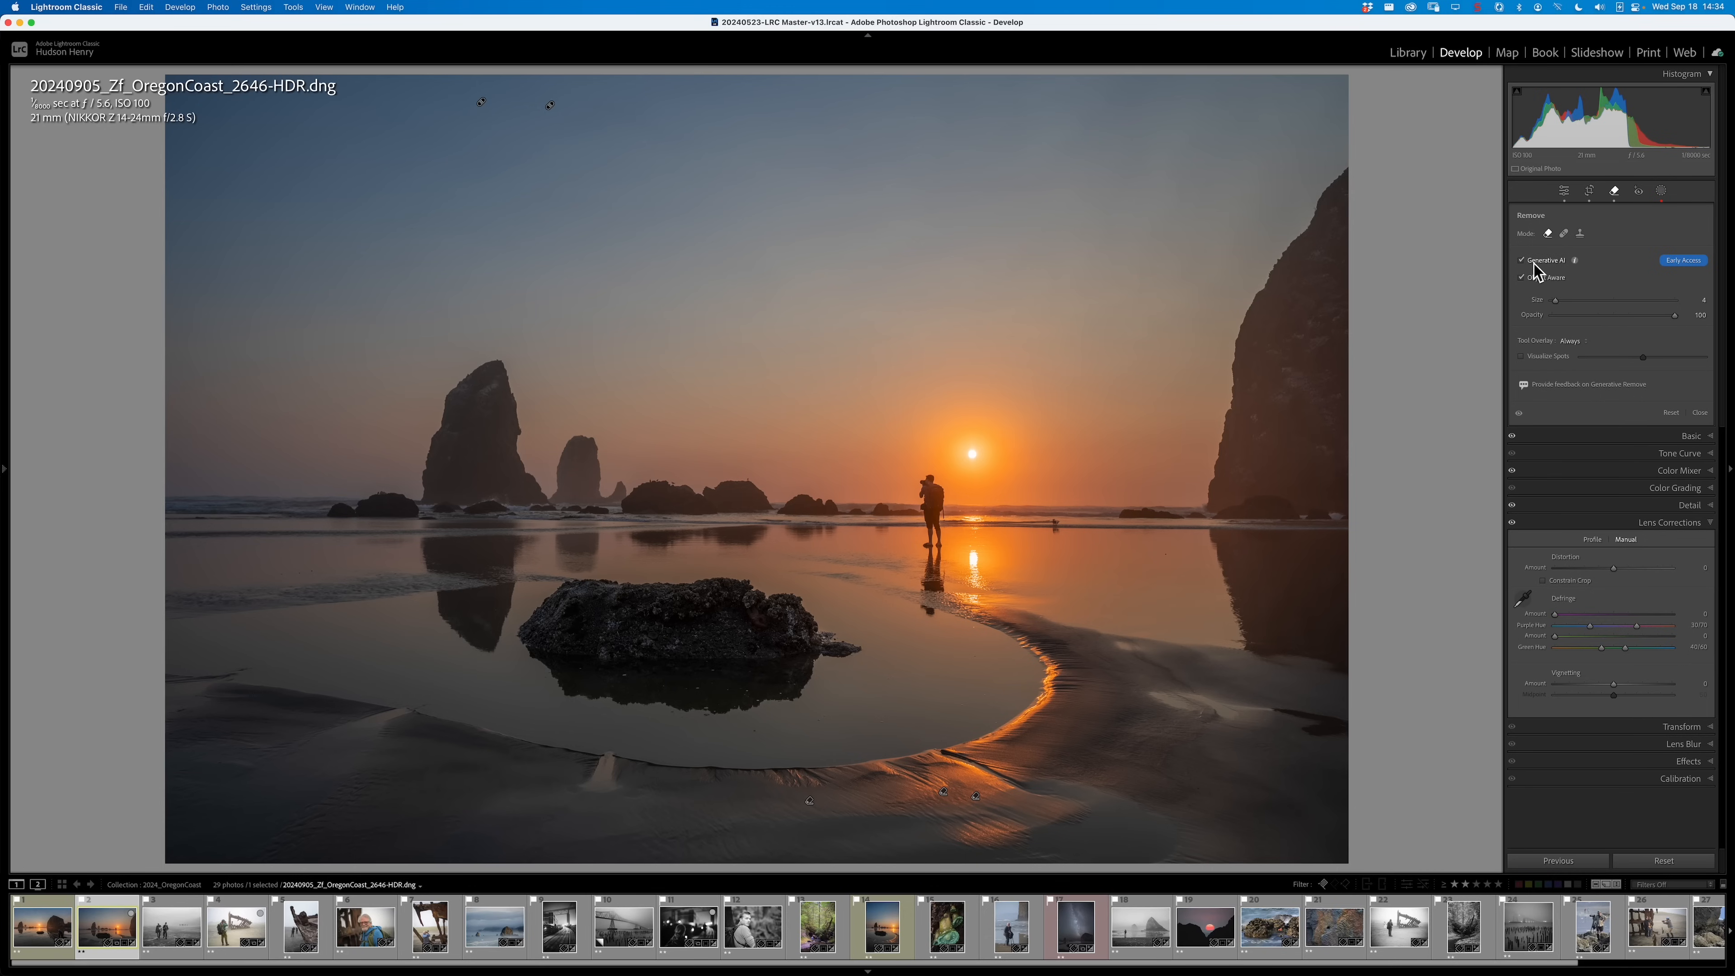
pyautogui.click(1565, 234)
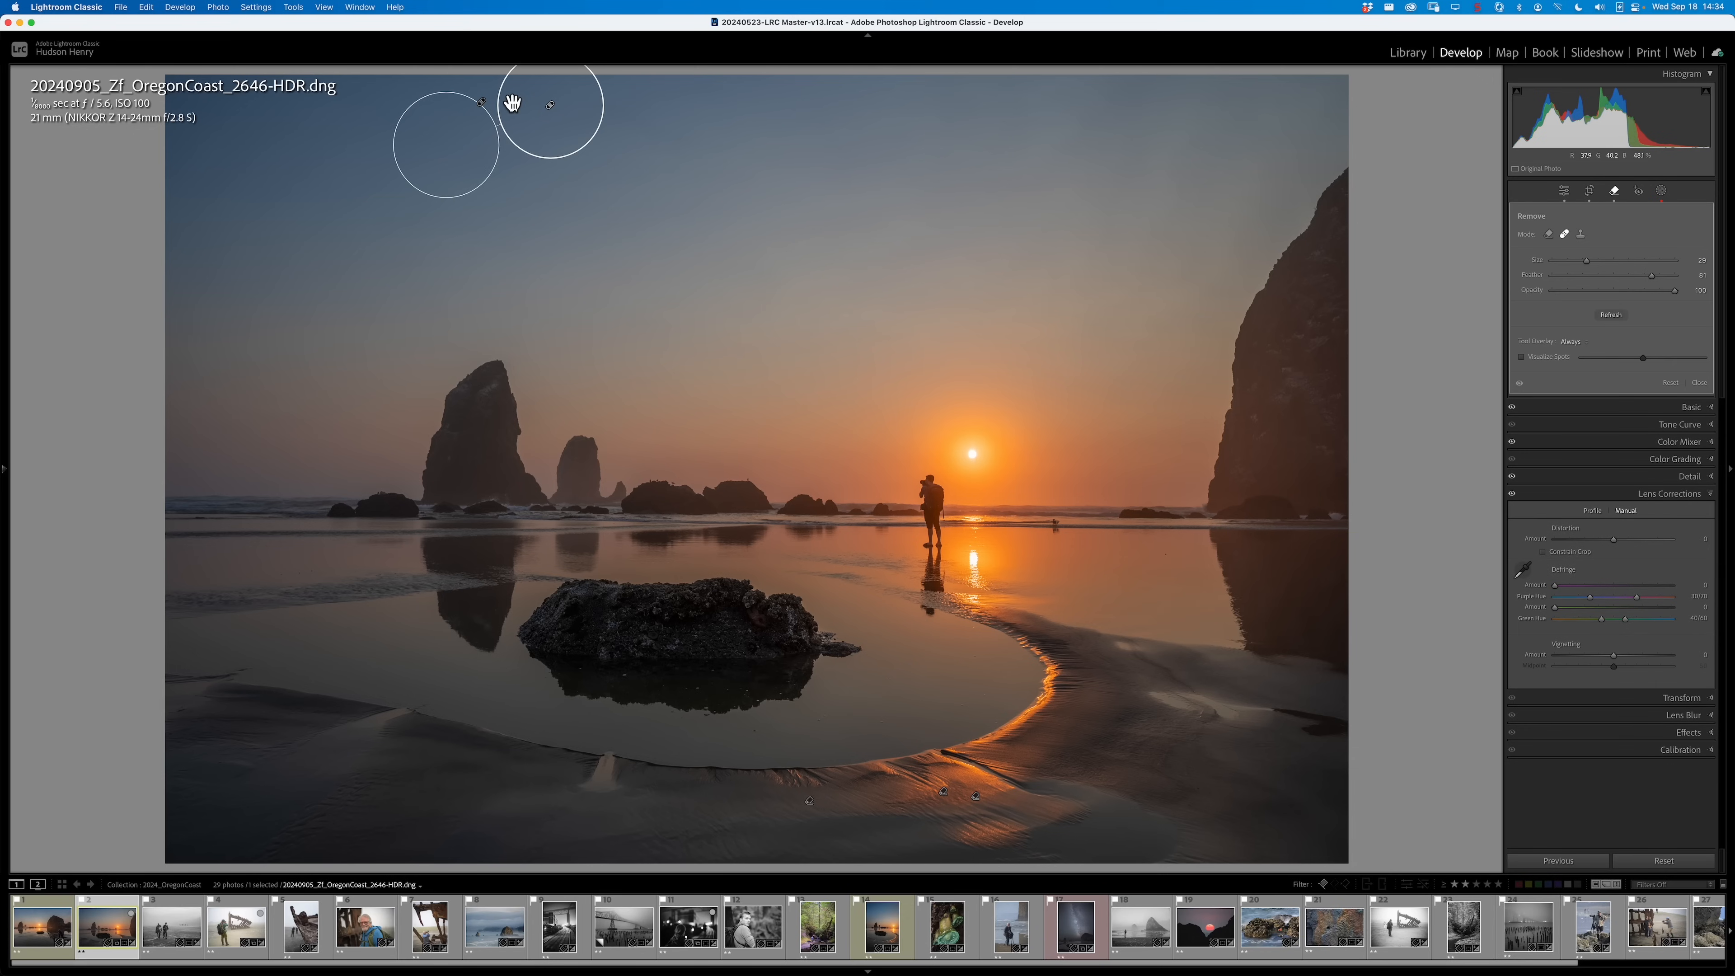
pyautogui.press('Delete')
pyautogui.click(481, 104)
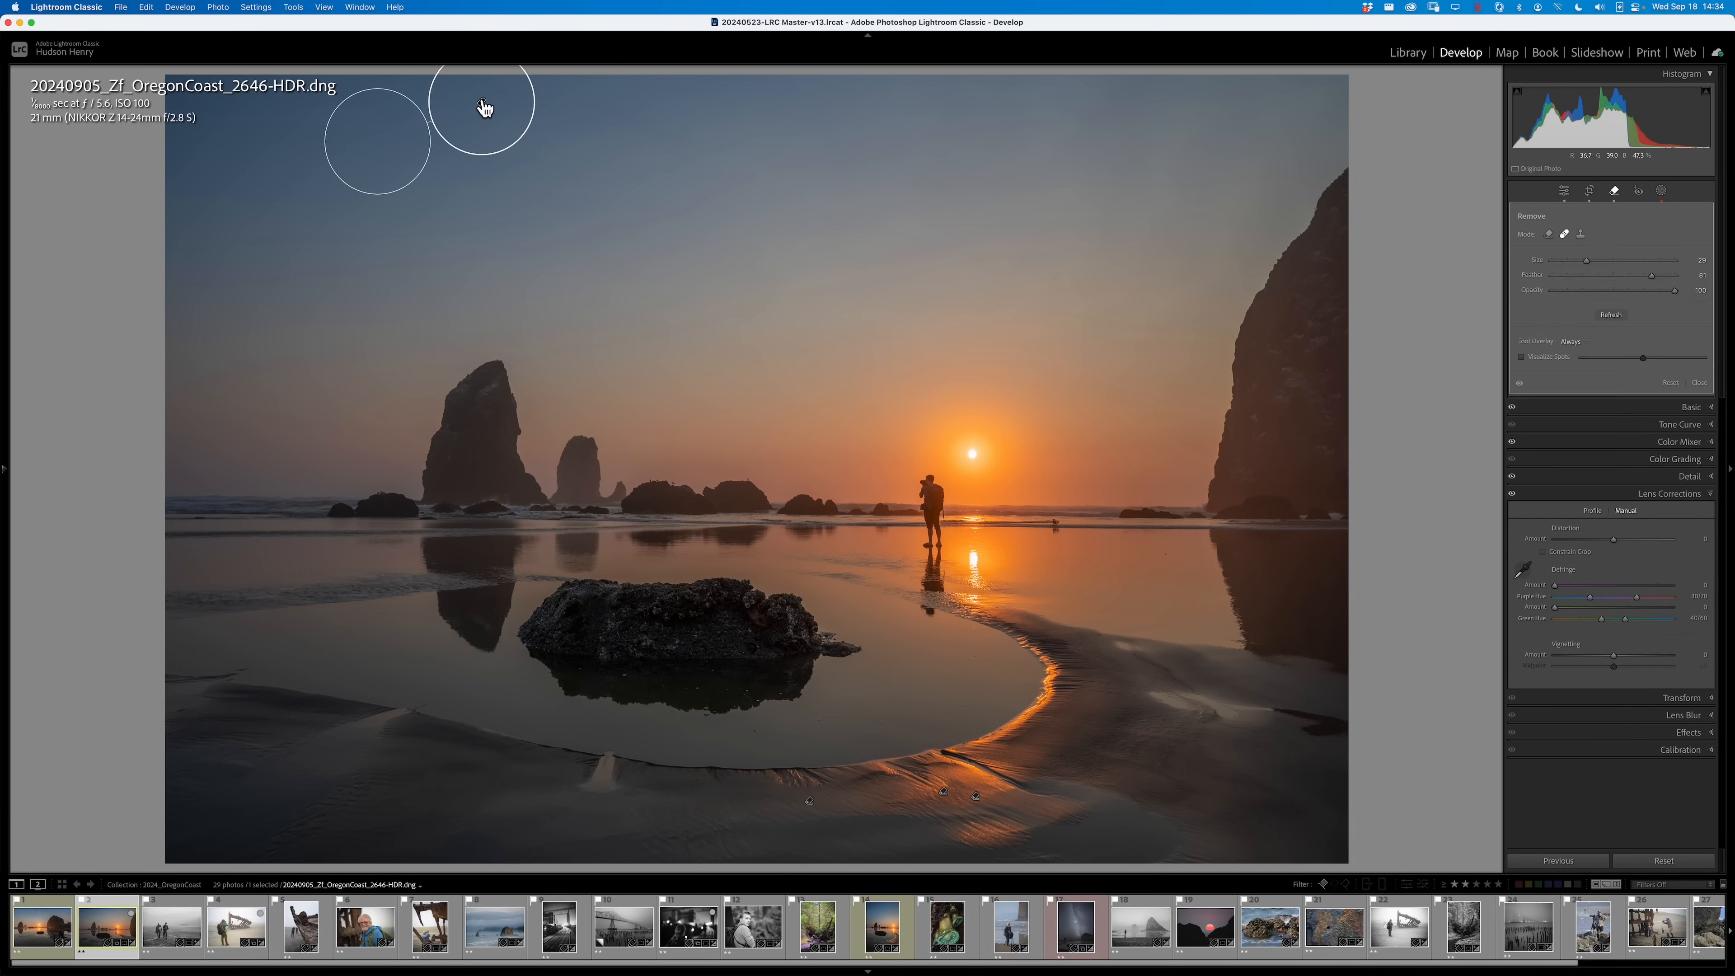
pyautogui.press('Delete')
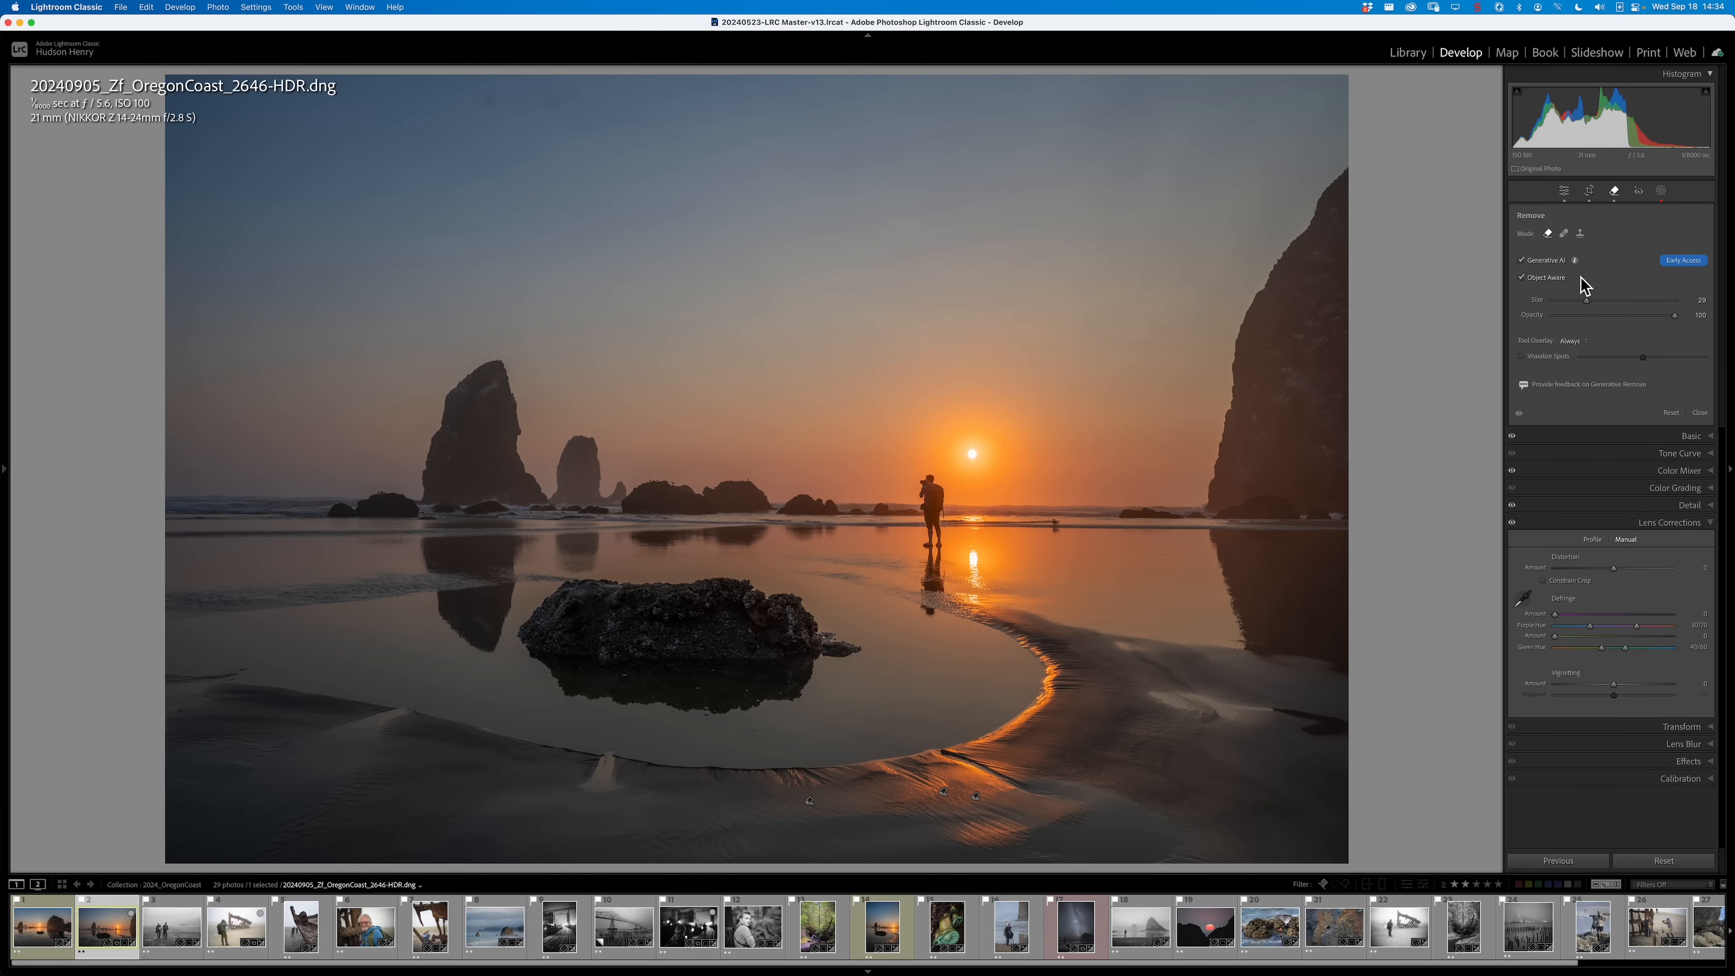
# - Switch to Heal mode and check the photo for dust spots with Visualize Spots
pyautogui.click(1564, 234)
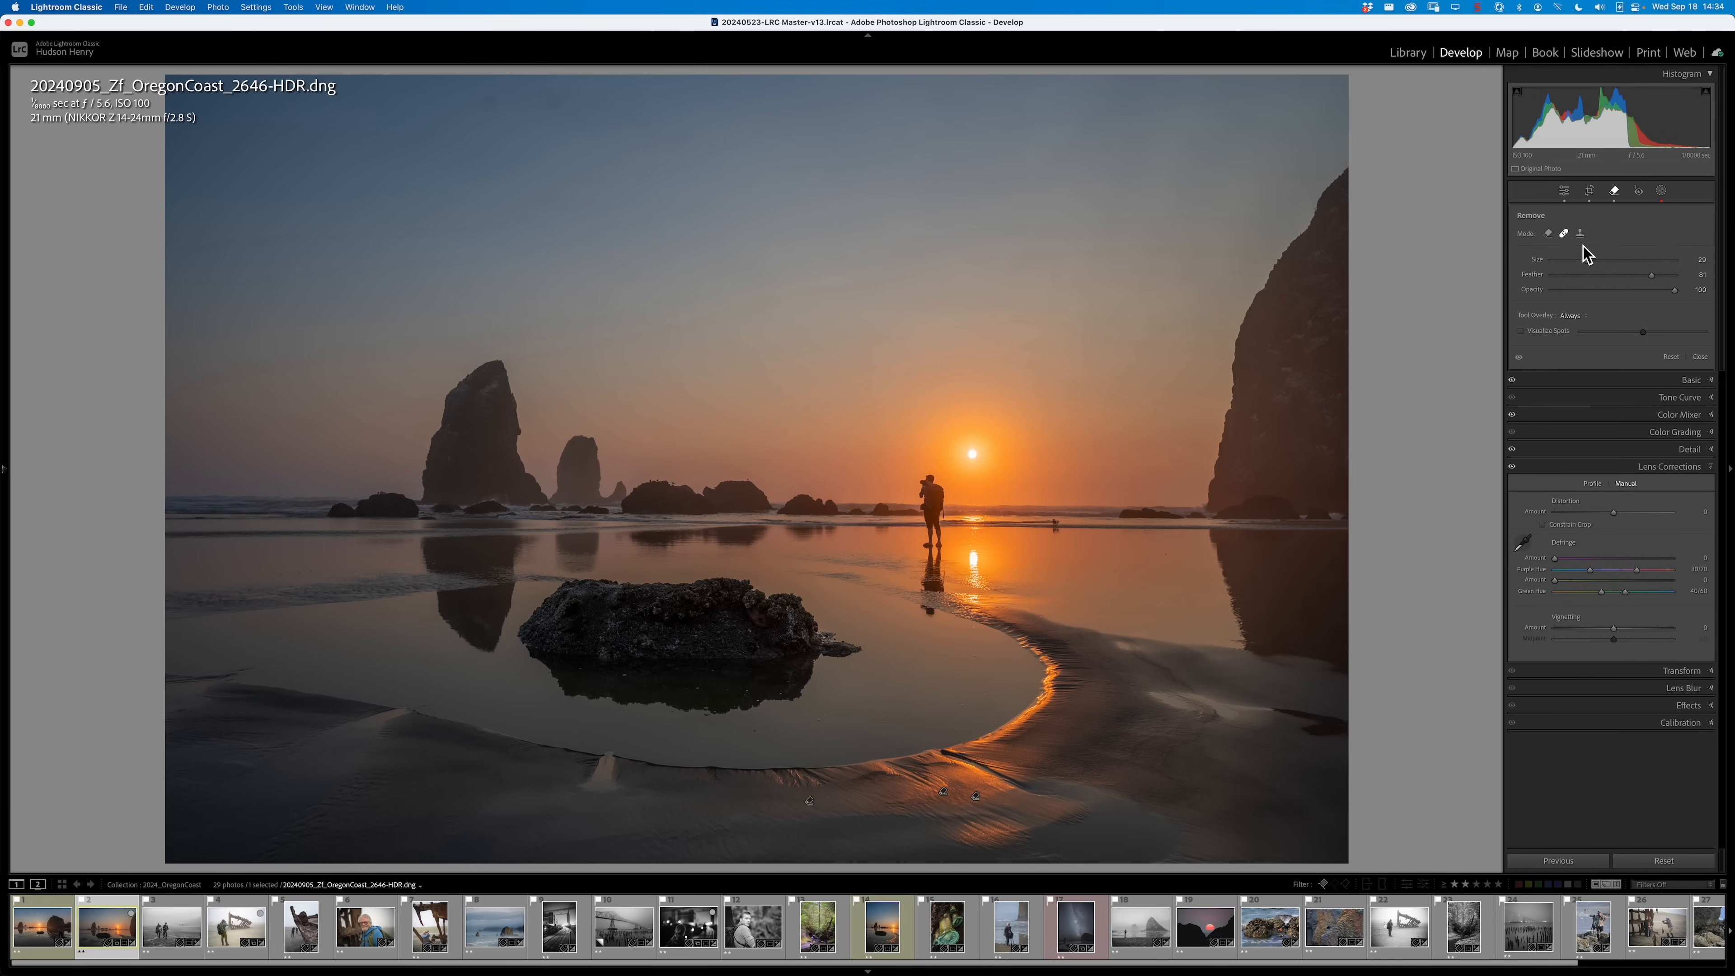
pyautogui.click(1521, 331)
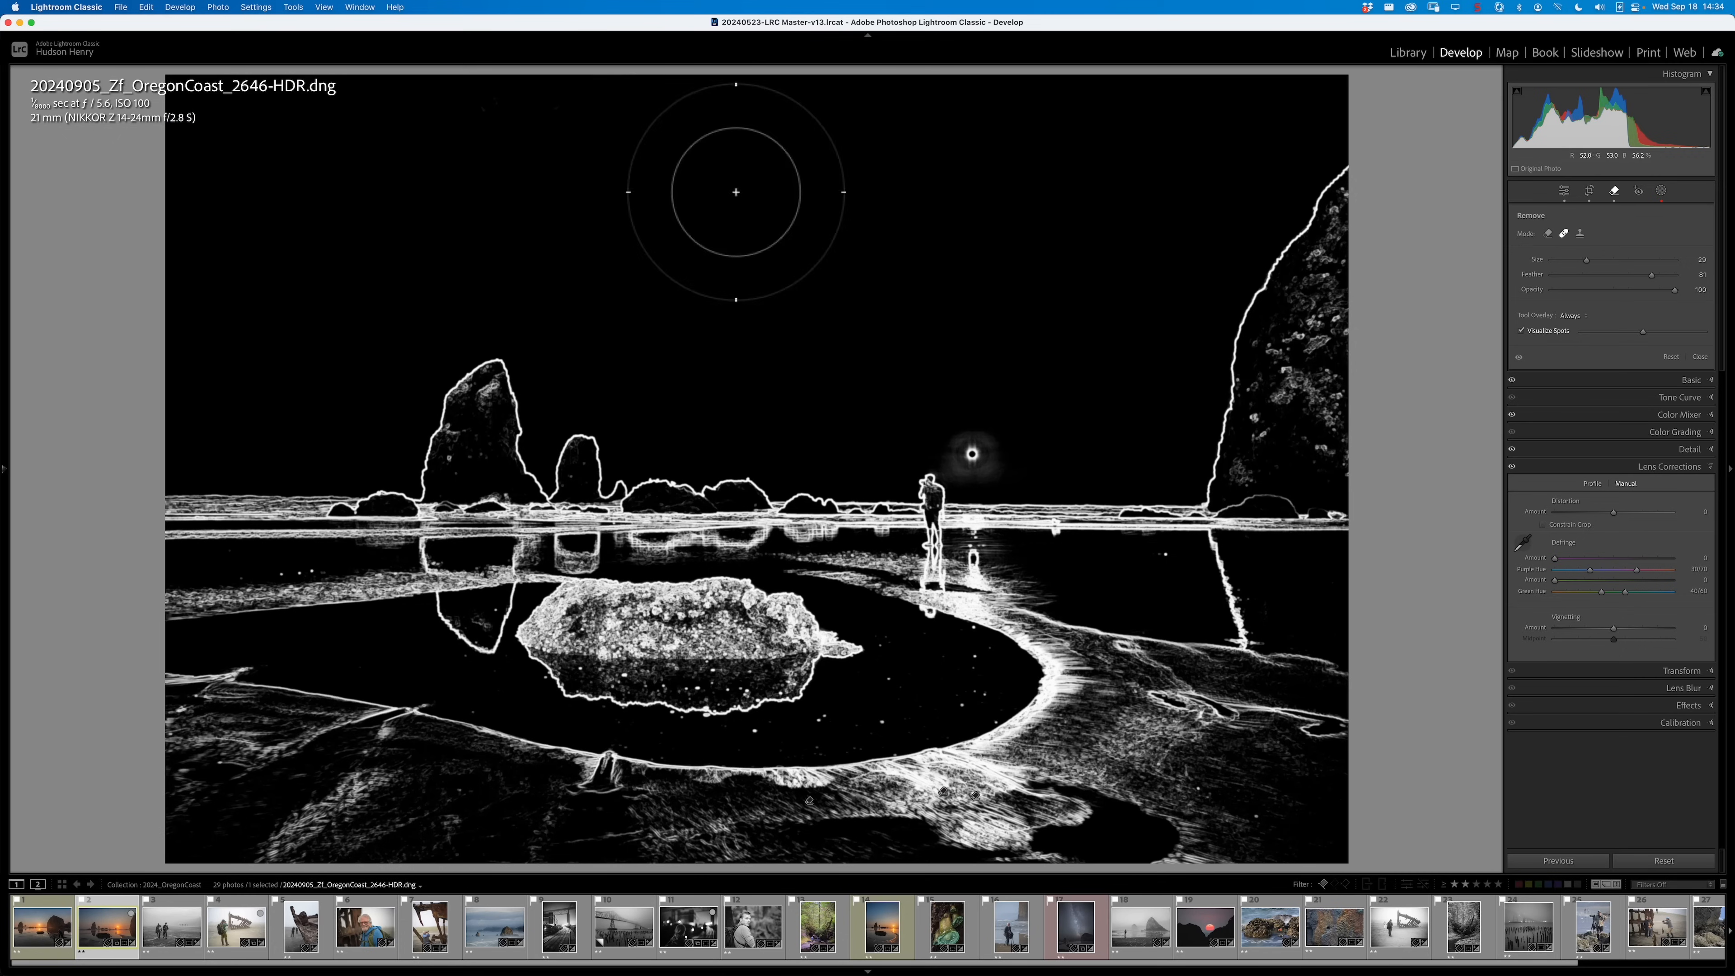
pyautogui.click(1521, 331)
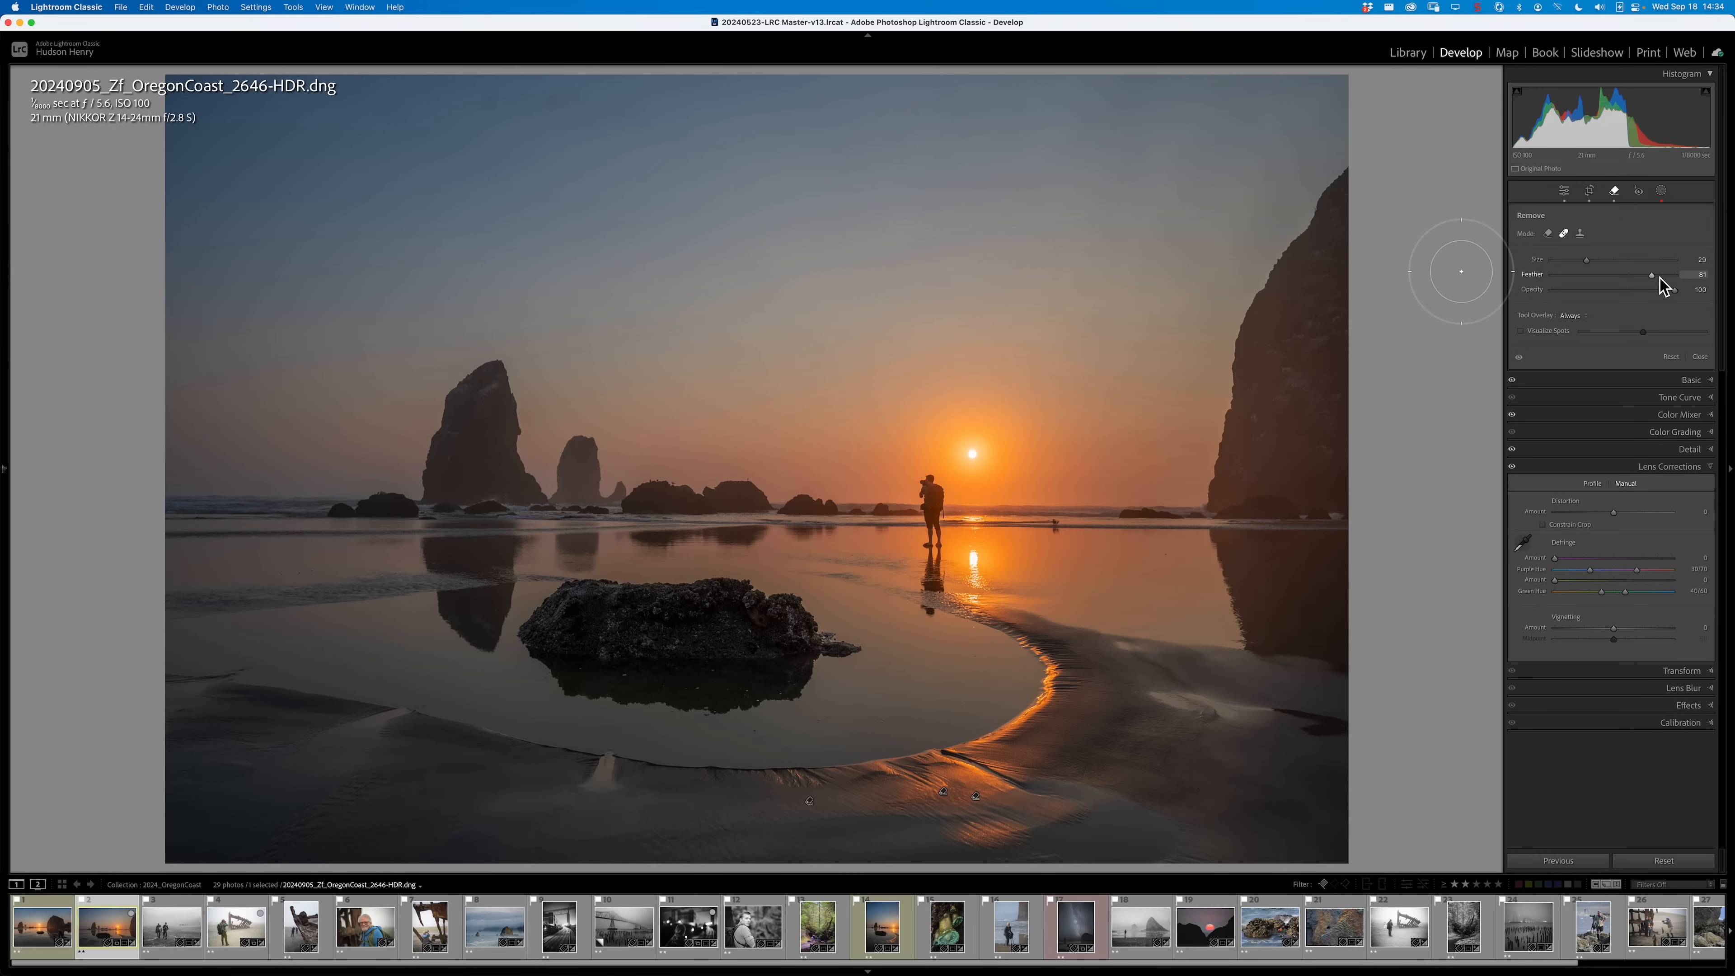
# - Slightly lower the Heal brush's feather, shrink the brush, and heal the two dust spots in the upper-left sky
pyautogui.moveTo(1652, 275); pyautogui.dragTo(1572, 264)
pyautogui.press('=')
pyautogui.press('[')
pyautogui.press('[')
pyautogui.press('[')
pyautogui.press('[')
pyautogui.press('[')
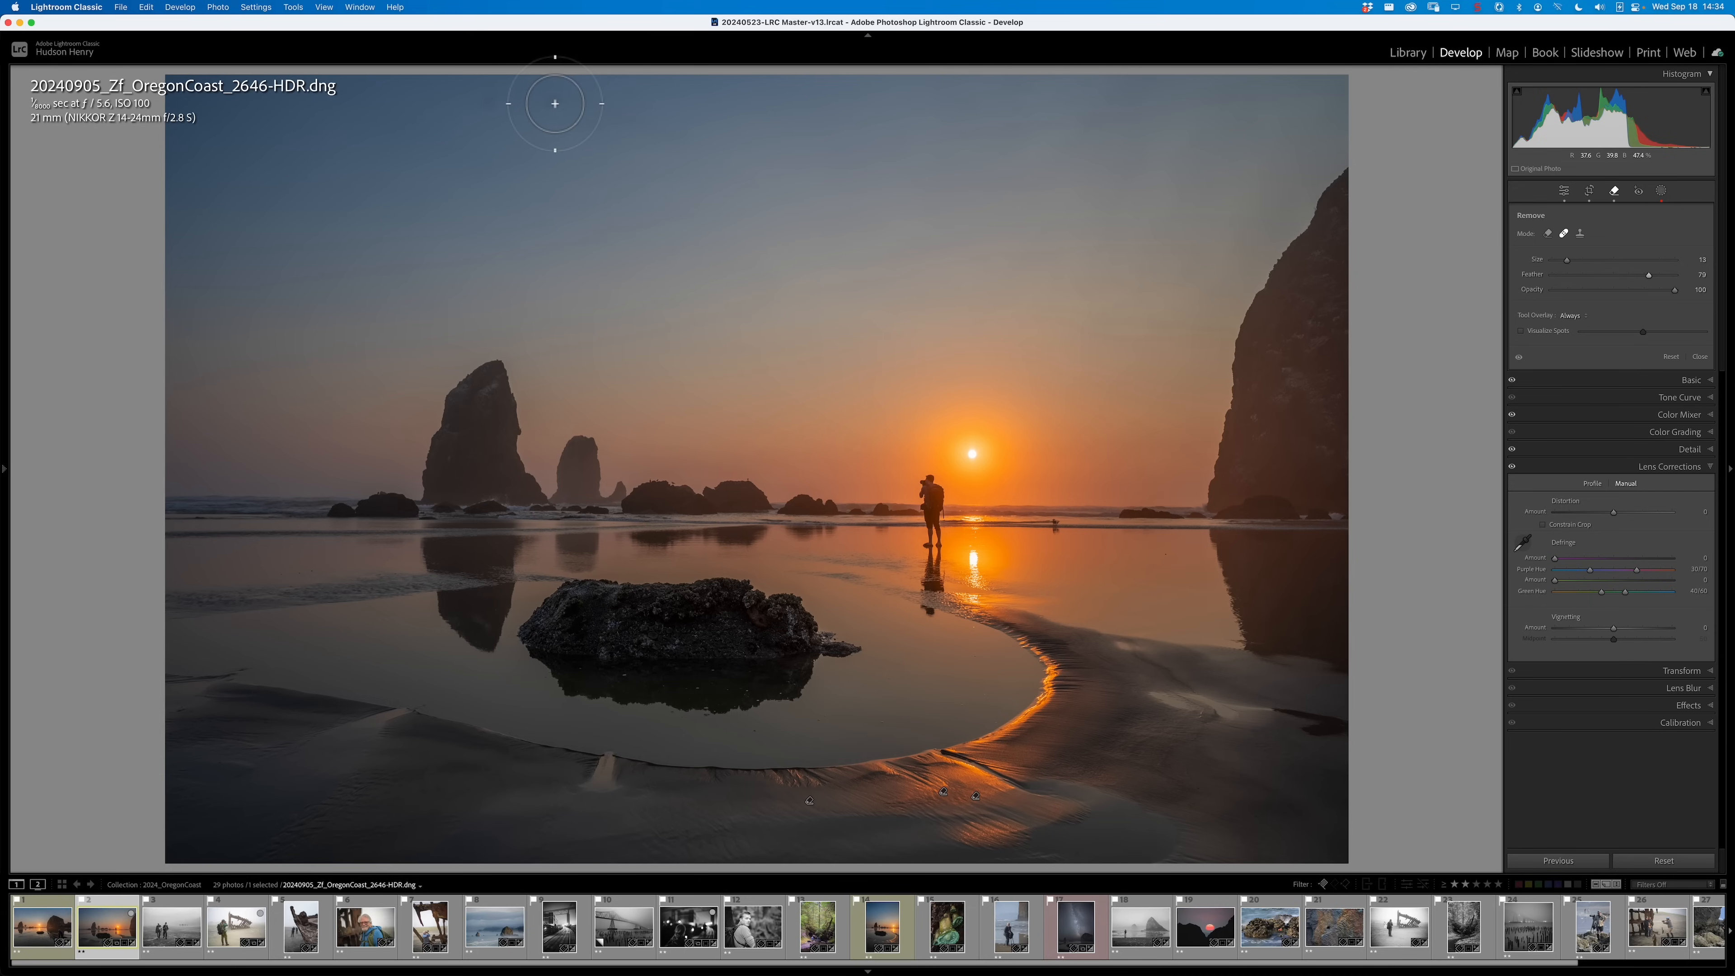
pyautogui.press('[')
pyautogui.press('[')
pyautogui.press('[')
pyautogui.click(551, 101)
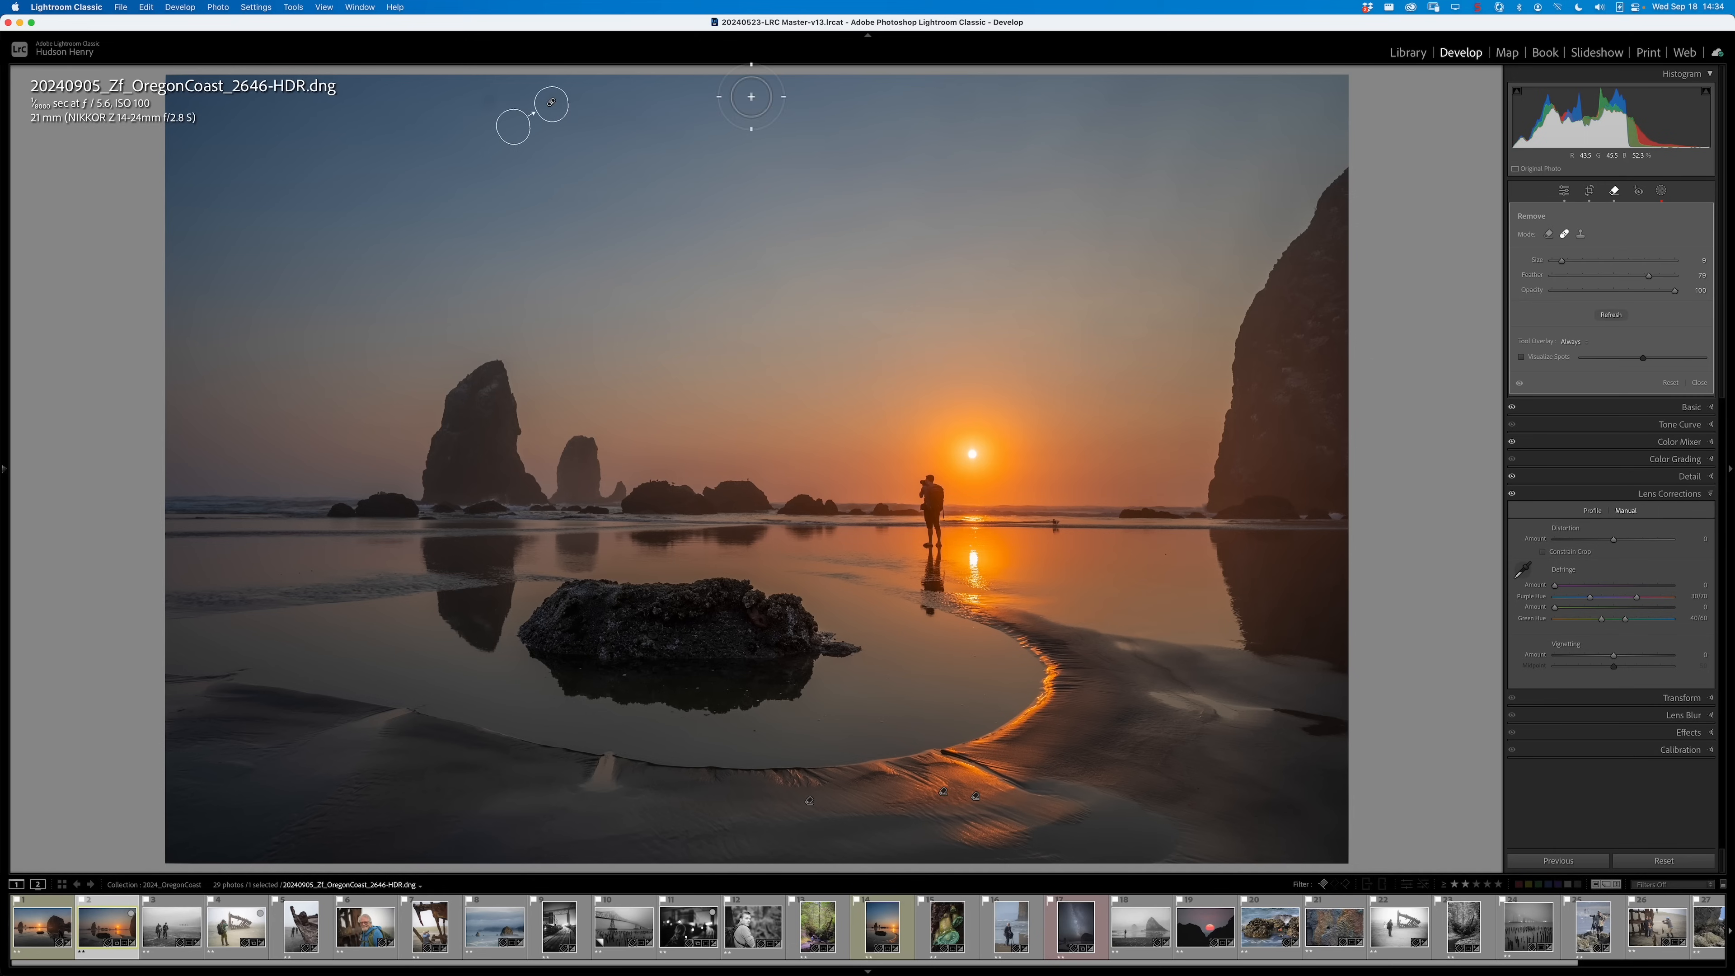
pyautogui.moveTo(490, 111); pyautogui.dragTo(486, 112)
pyautogui.click(1615, 192)
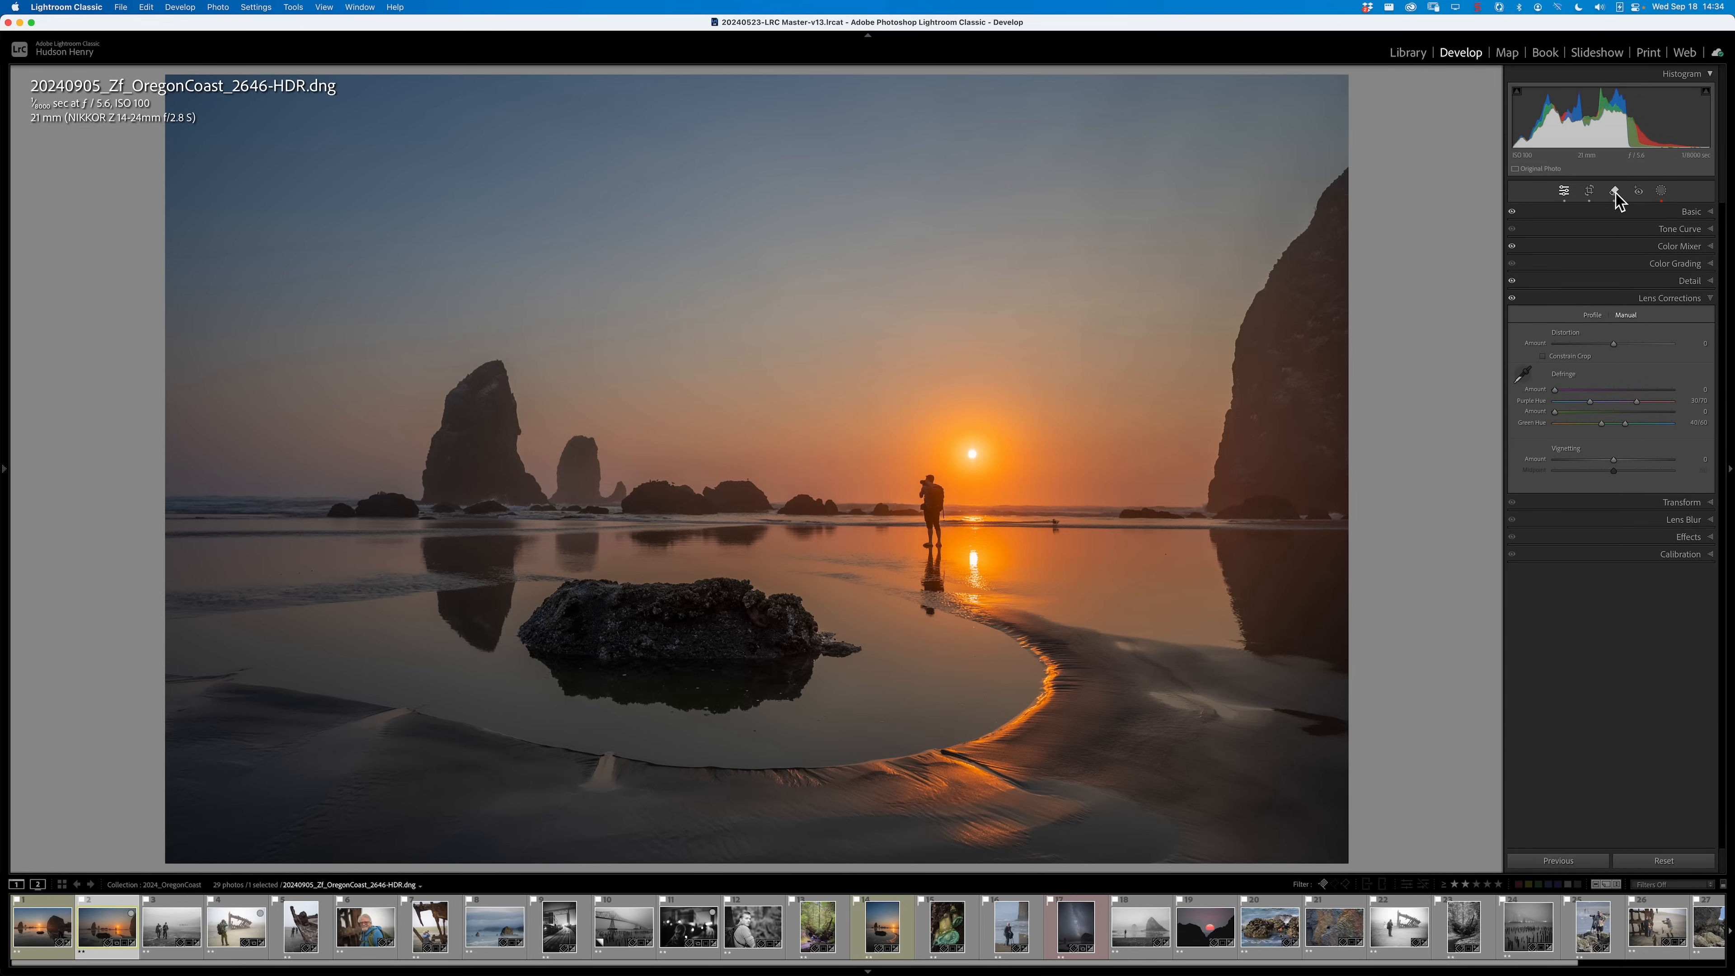